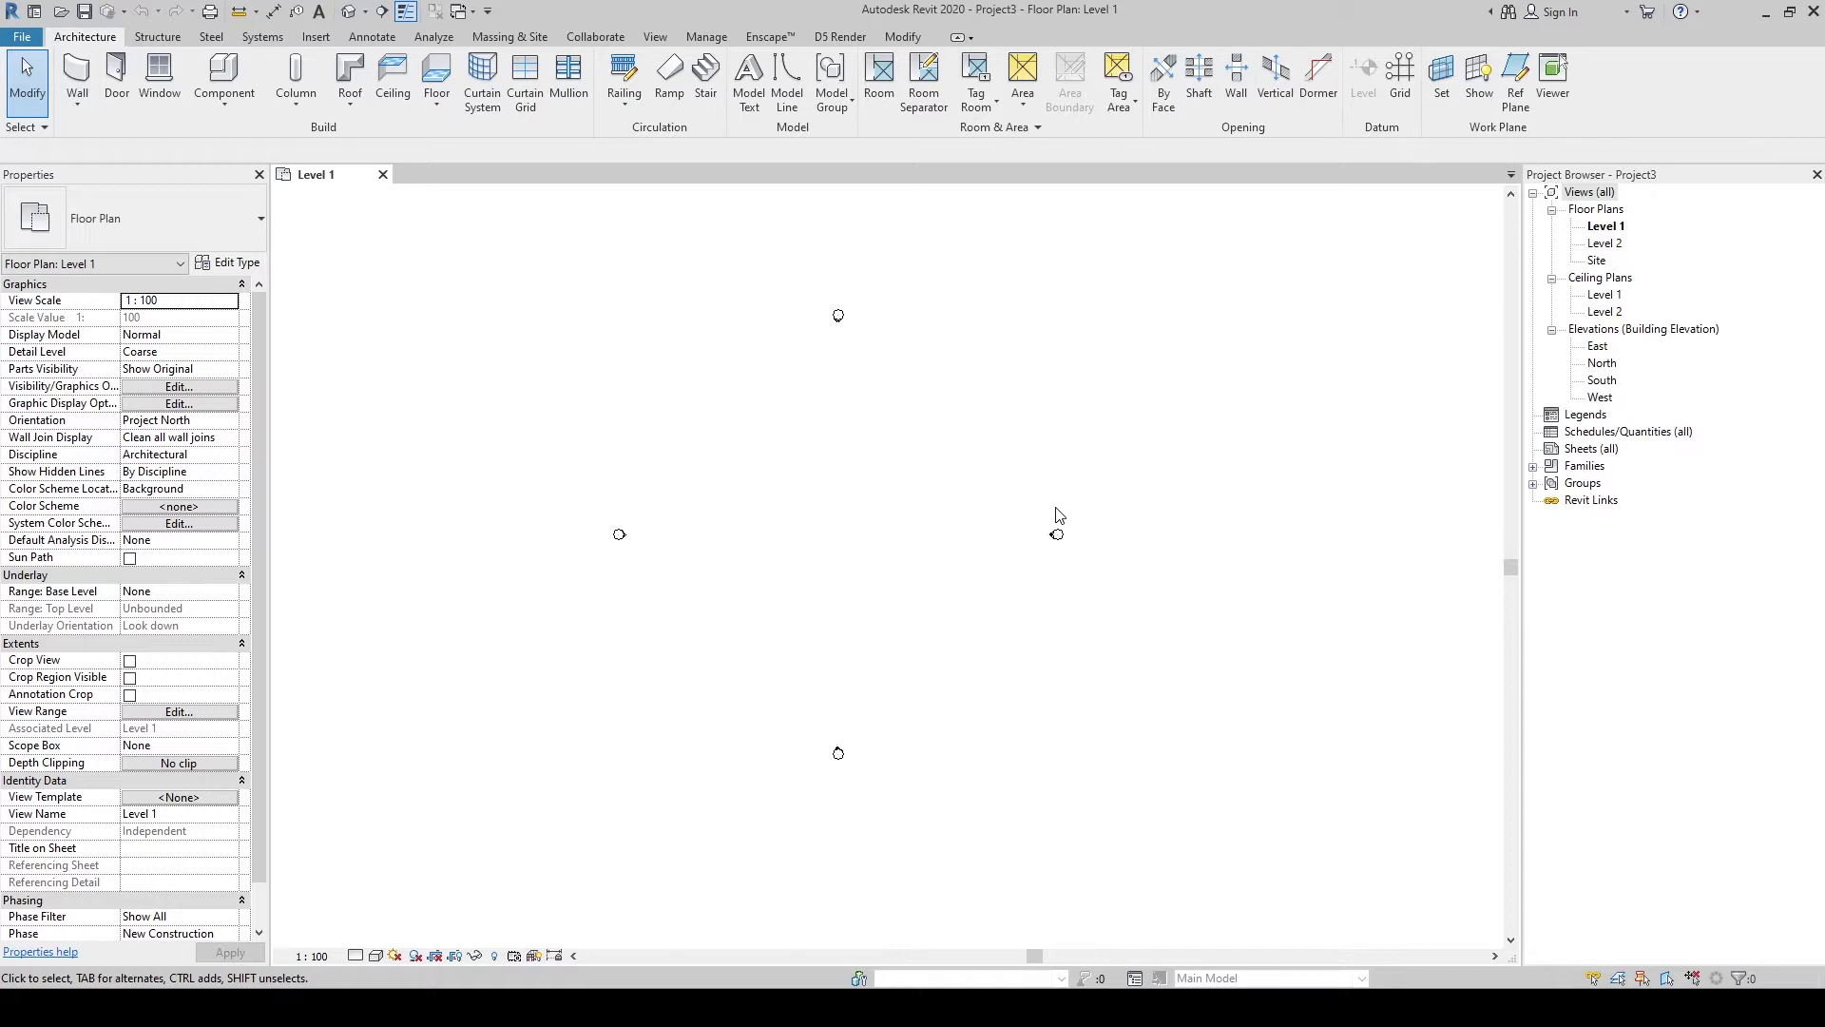
Step: Draw a rectangle of Generic - 200mm walls, 3000 high, about 22600 by 13100 on Level 1
{"action": "scroll", "coordinate": [1058, 514], "scroll_direction": "up", "scroll_amount": 1}
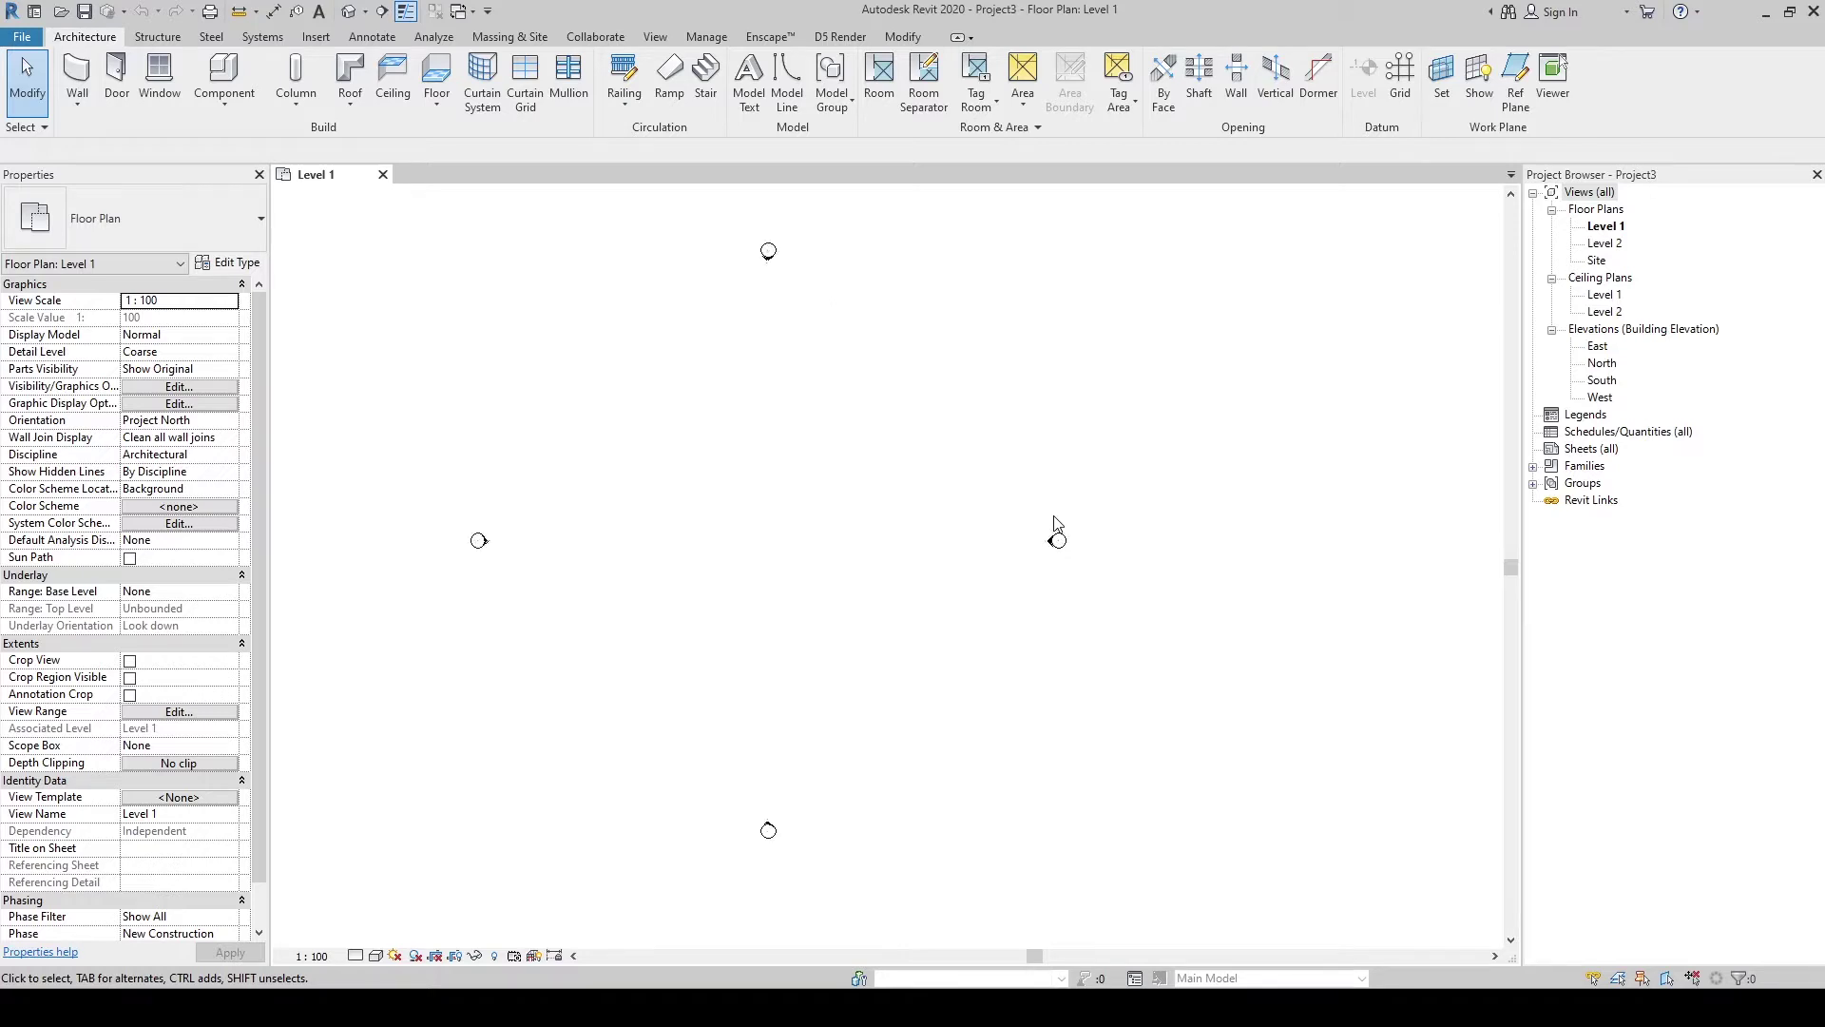
{"action": "left_click", "coordinate": [76, 71]}
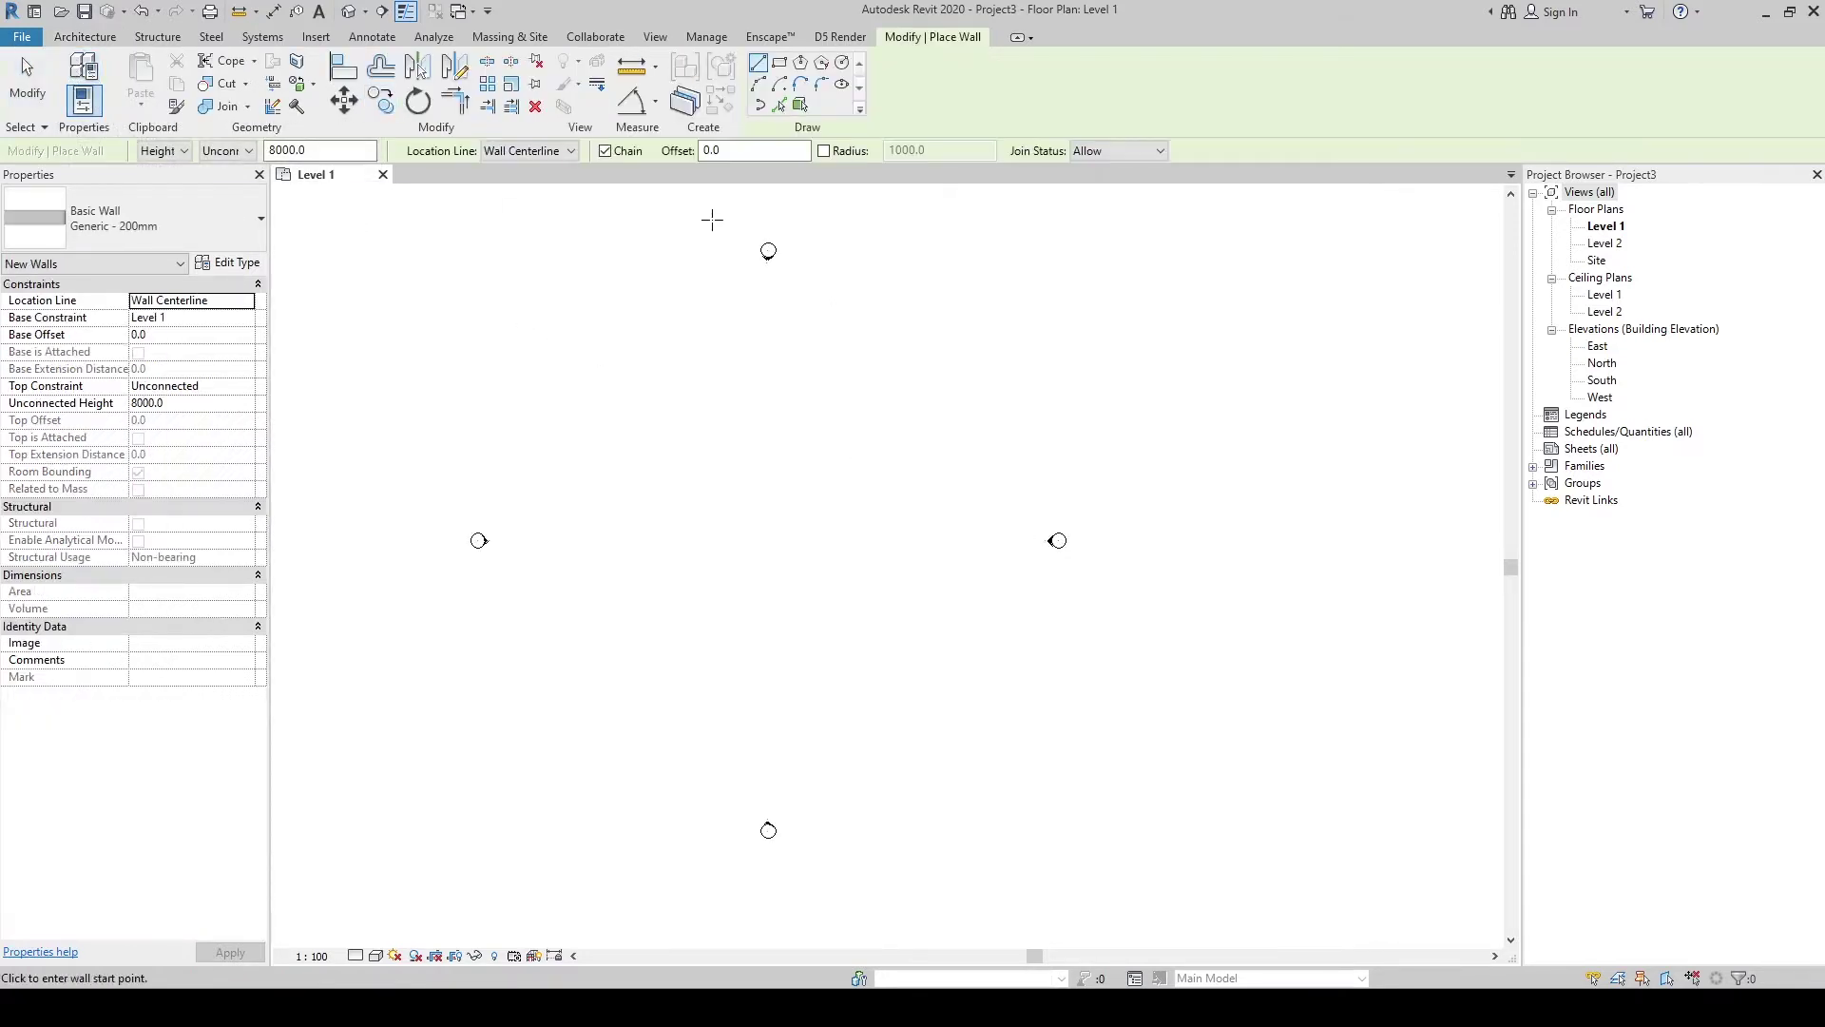
{"action": "left_click", "coordinate": [780, 65]}
{"action": "scroll", "coordinate": [599, 430], "scroll_direction": "up", "scroll_amount": 1}
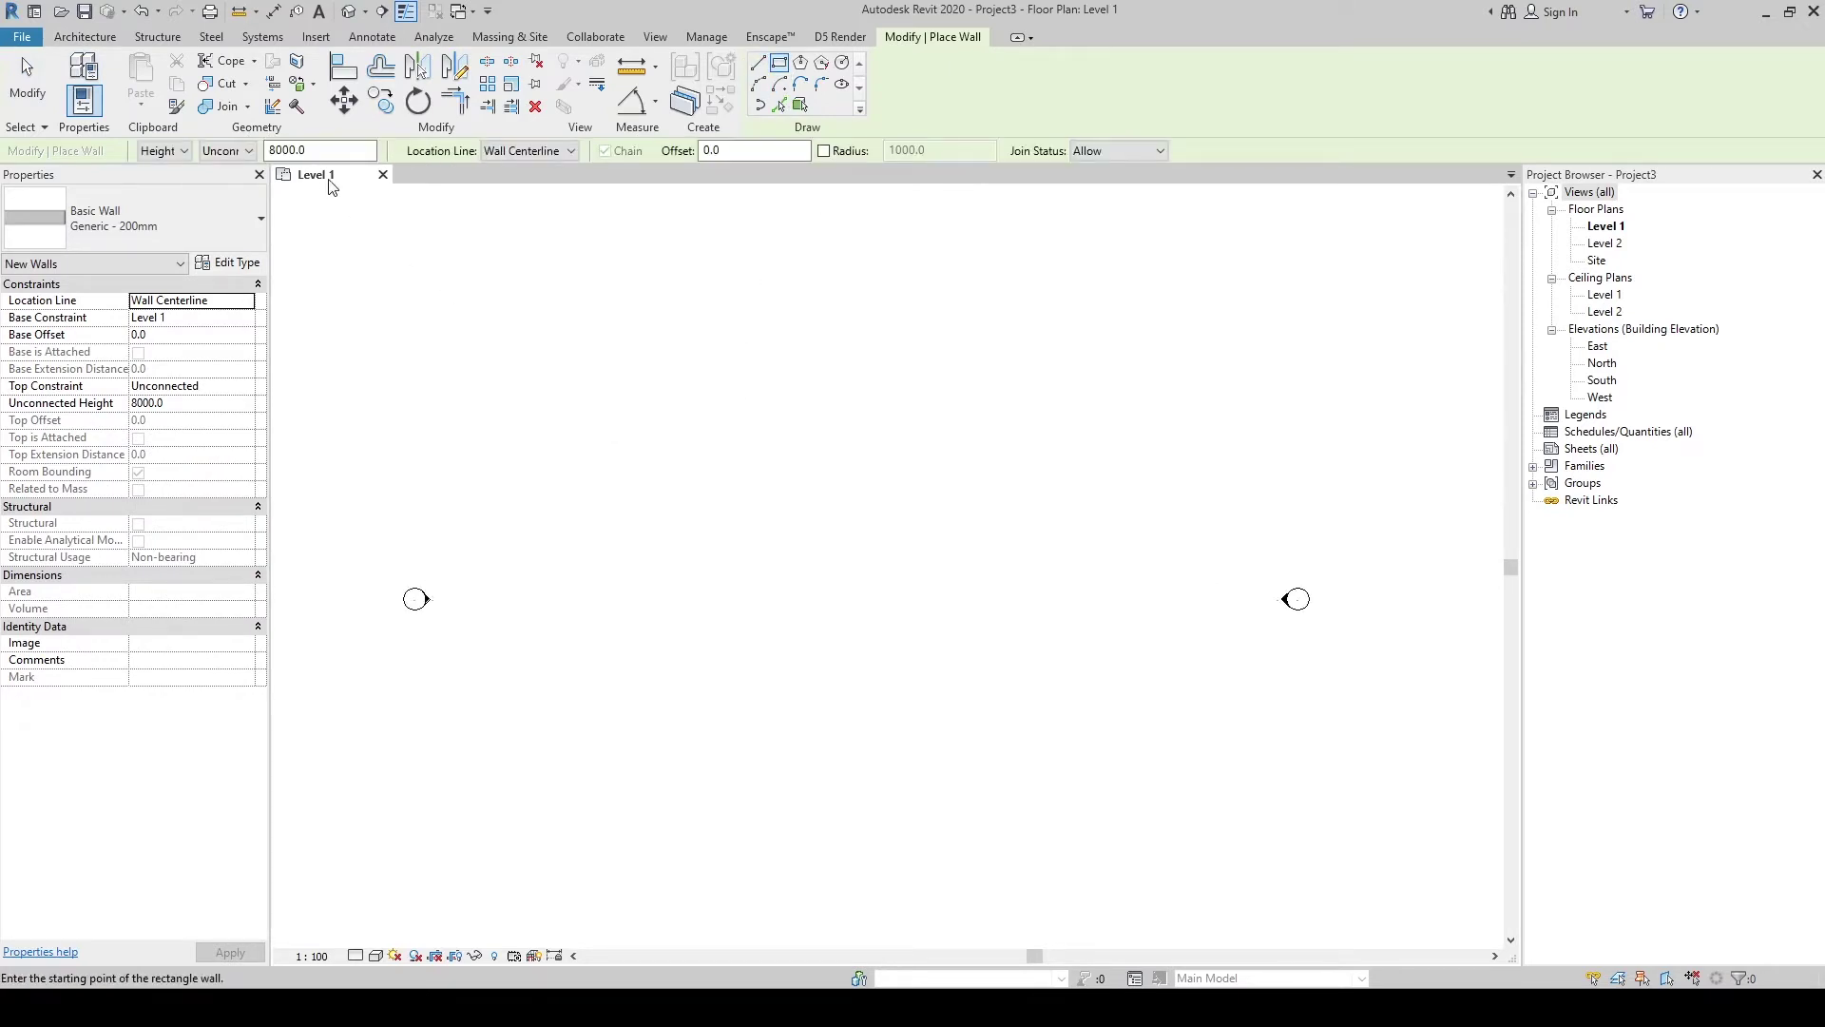
{"action": "double_click", "coordinate": [321, 143]}
{"action": "type", "text": "3000"}
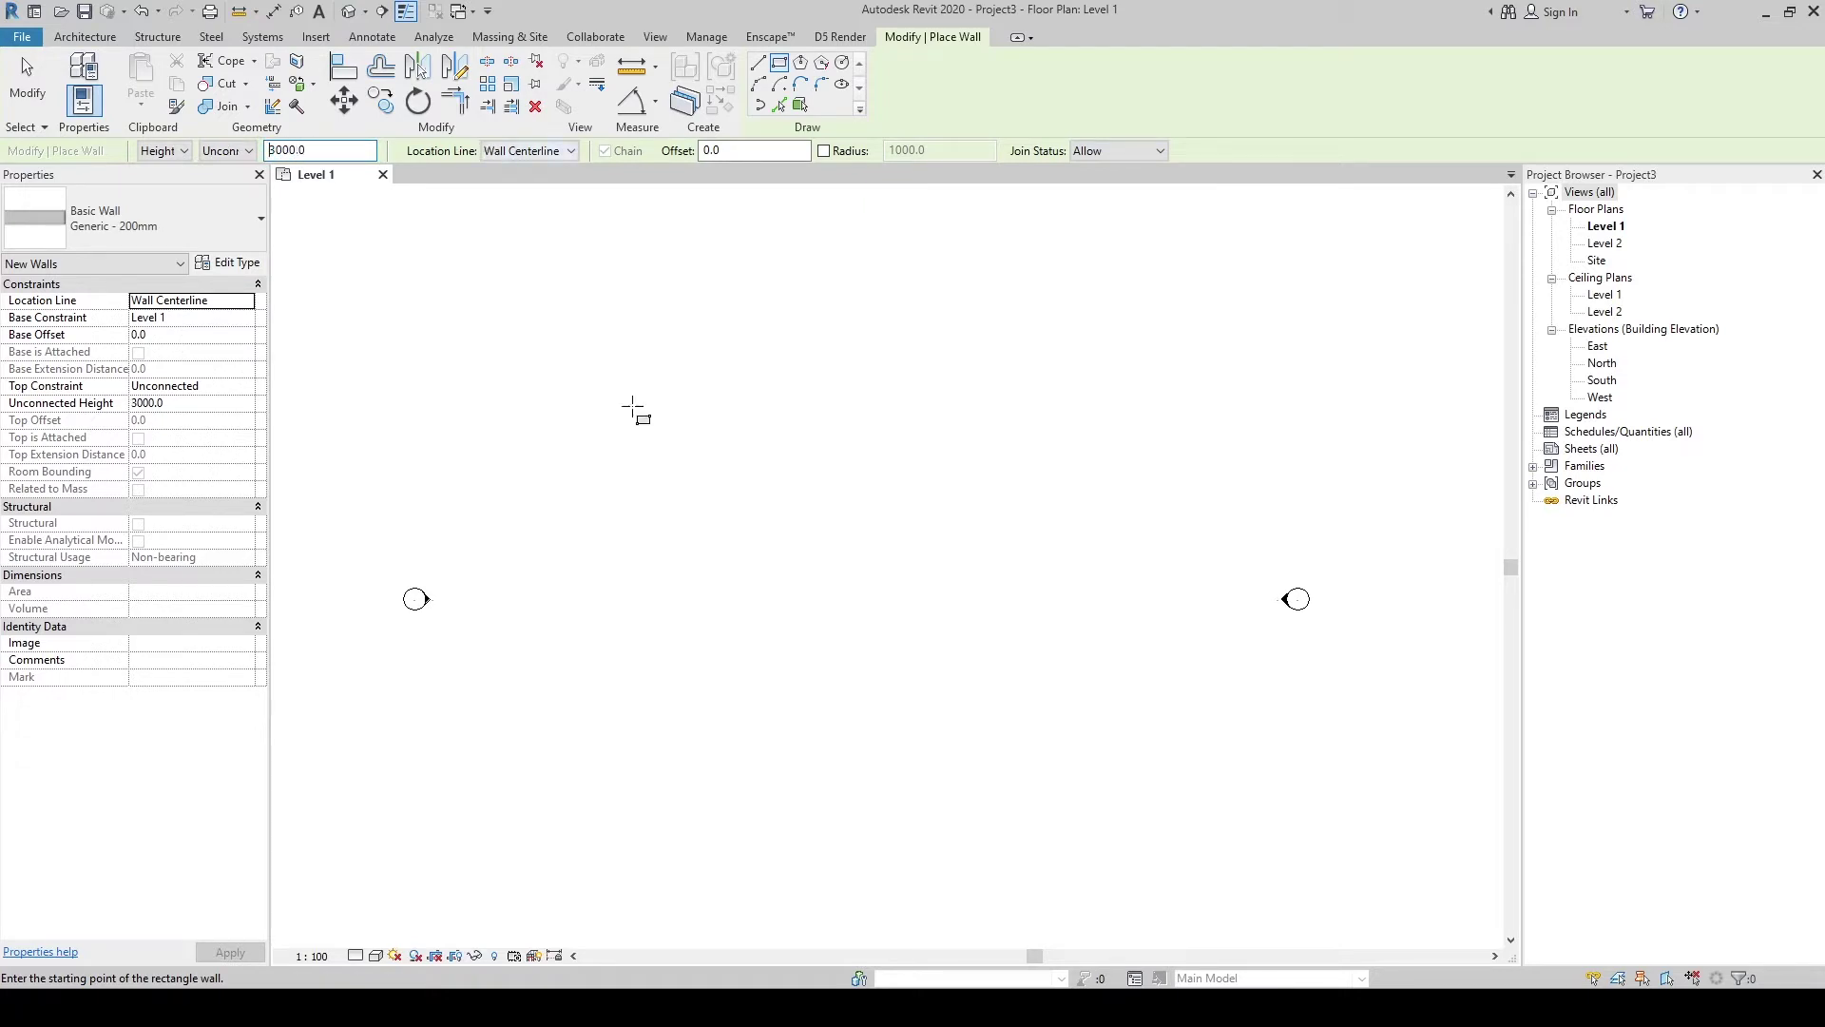
{"action": "left_click", "coordinate": [549, 477]}
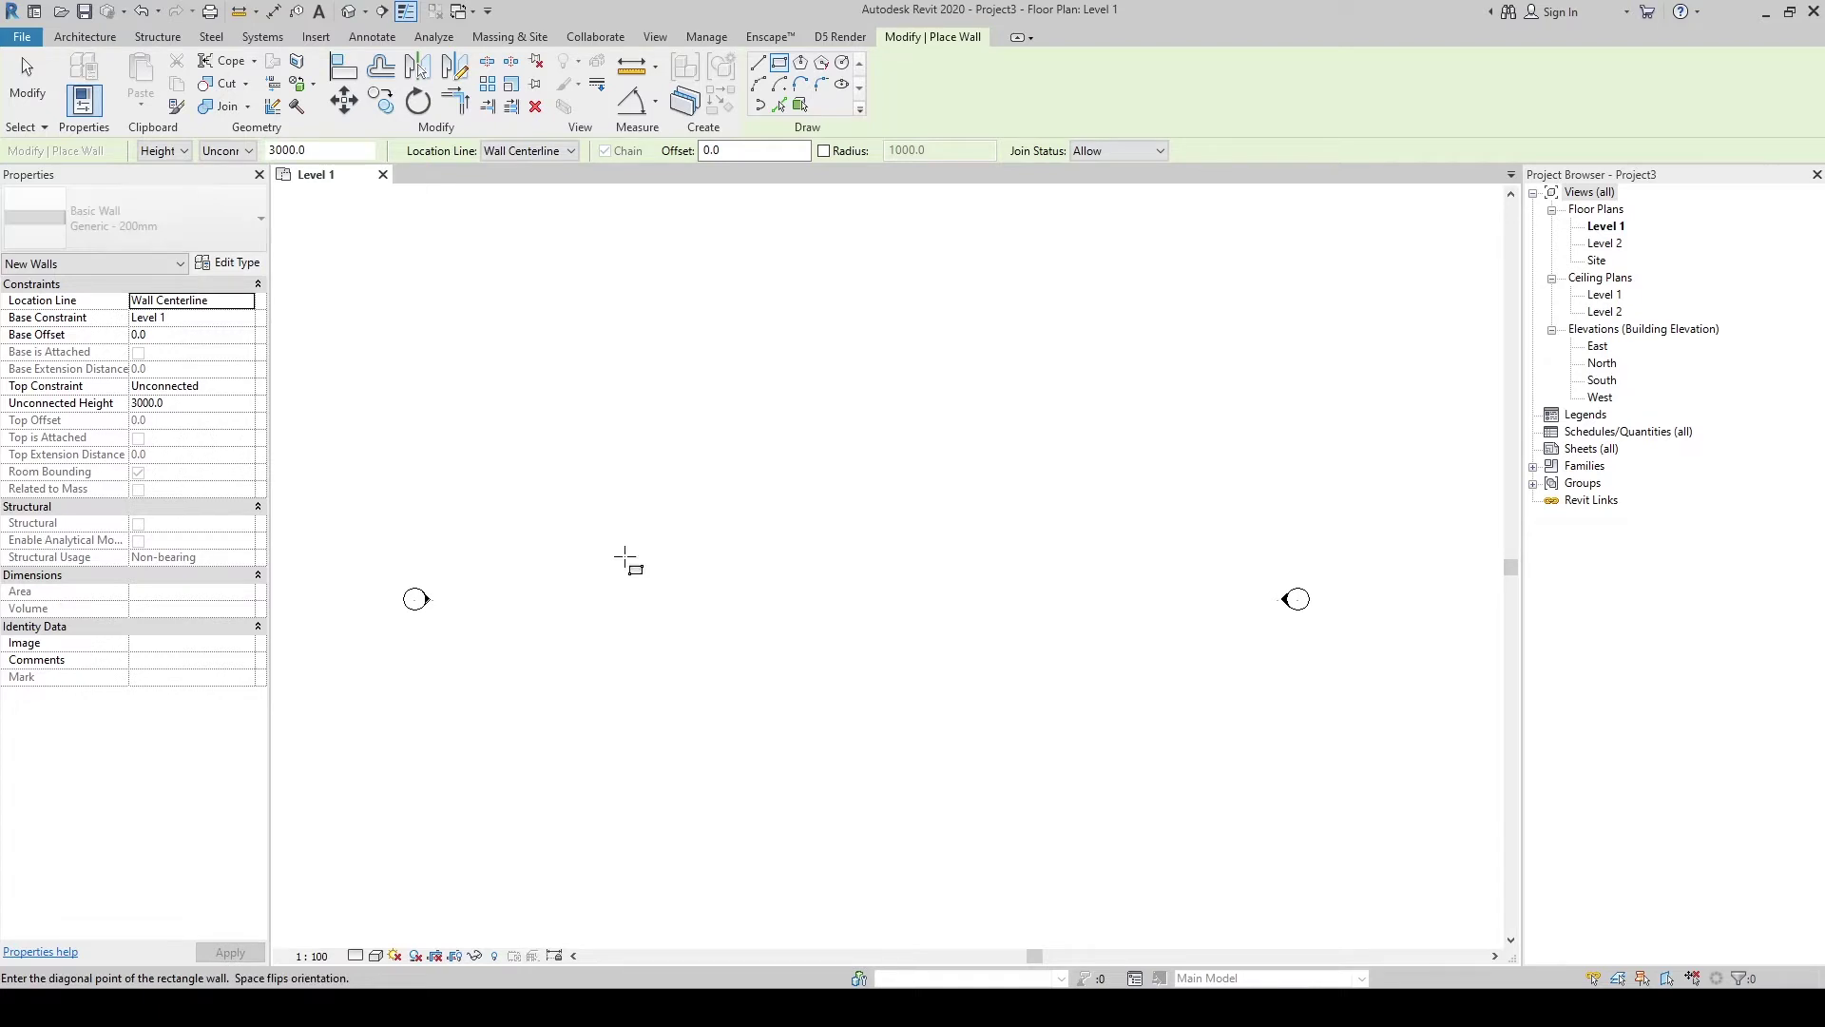
{"action": "left_click", "coordinate": [950, 711]}
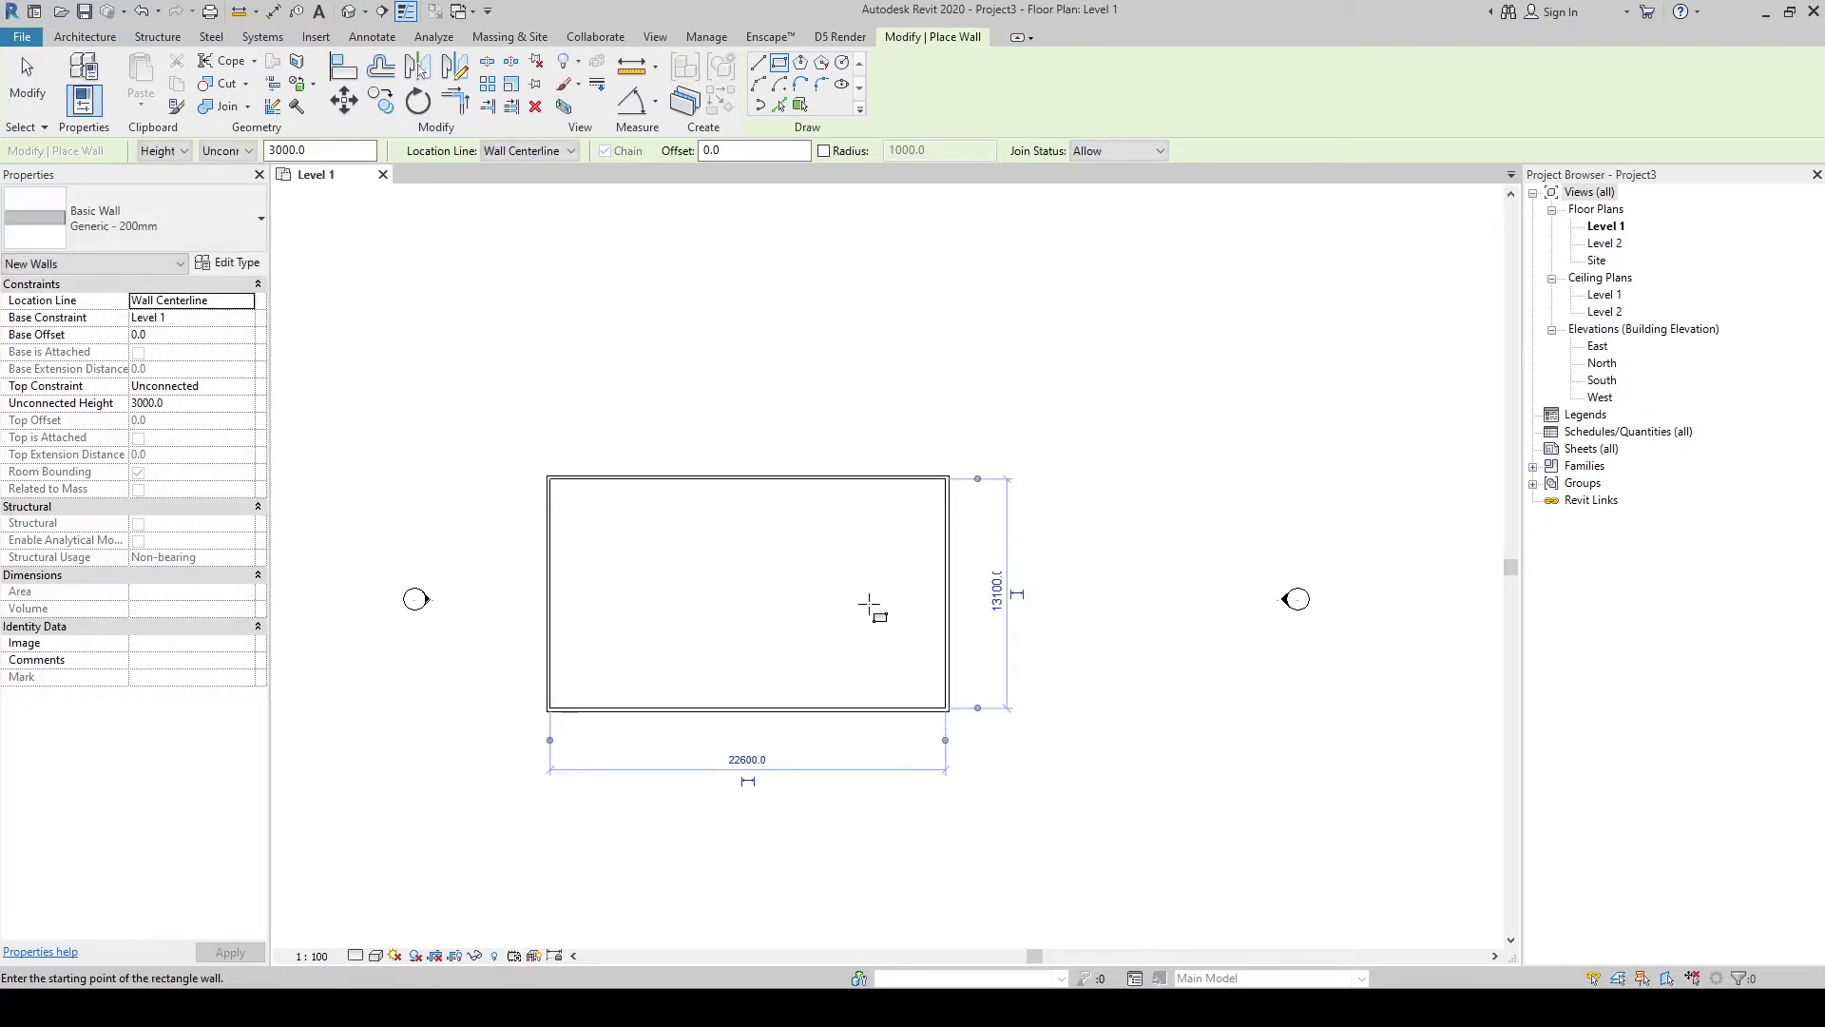
{"action": "key", "text": "Escape"}
{"action": "key", "text": "Escape"}
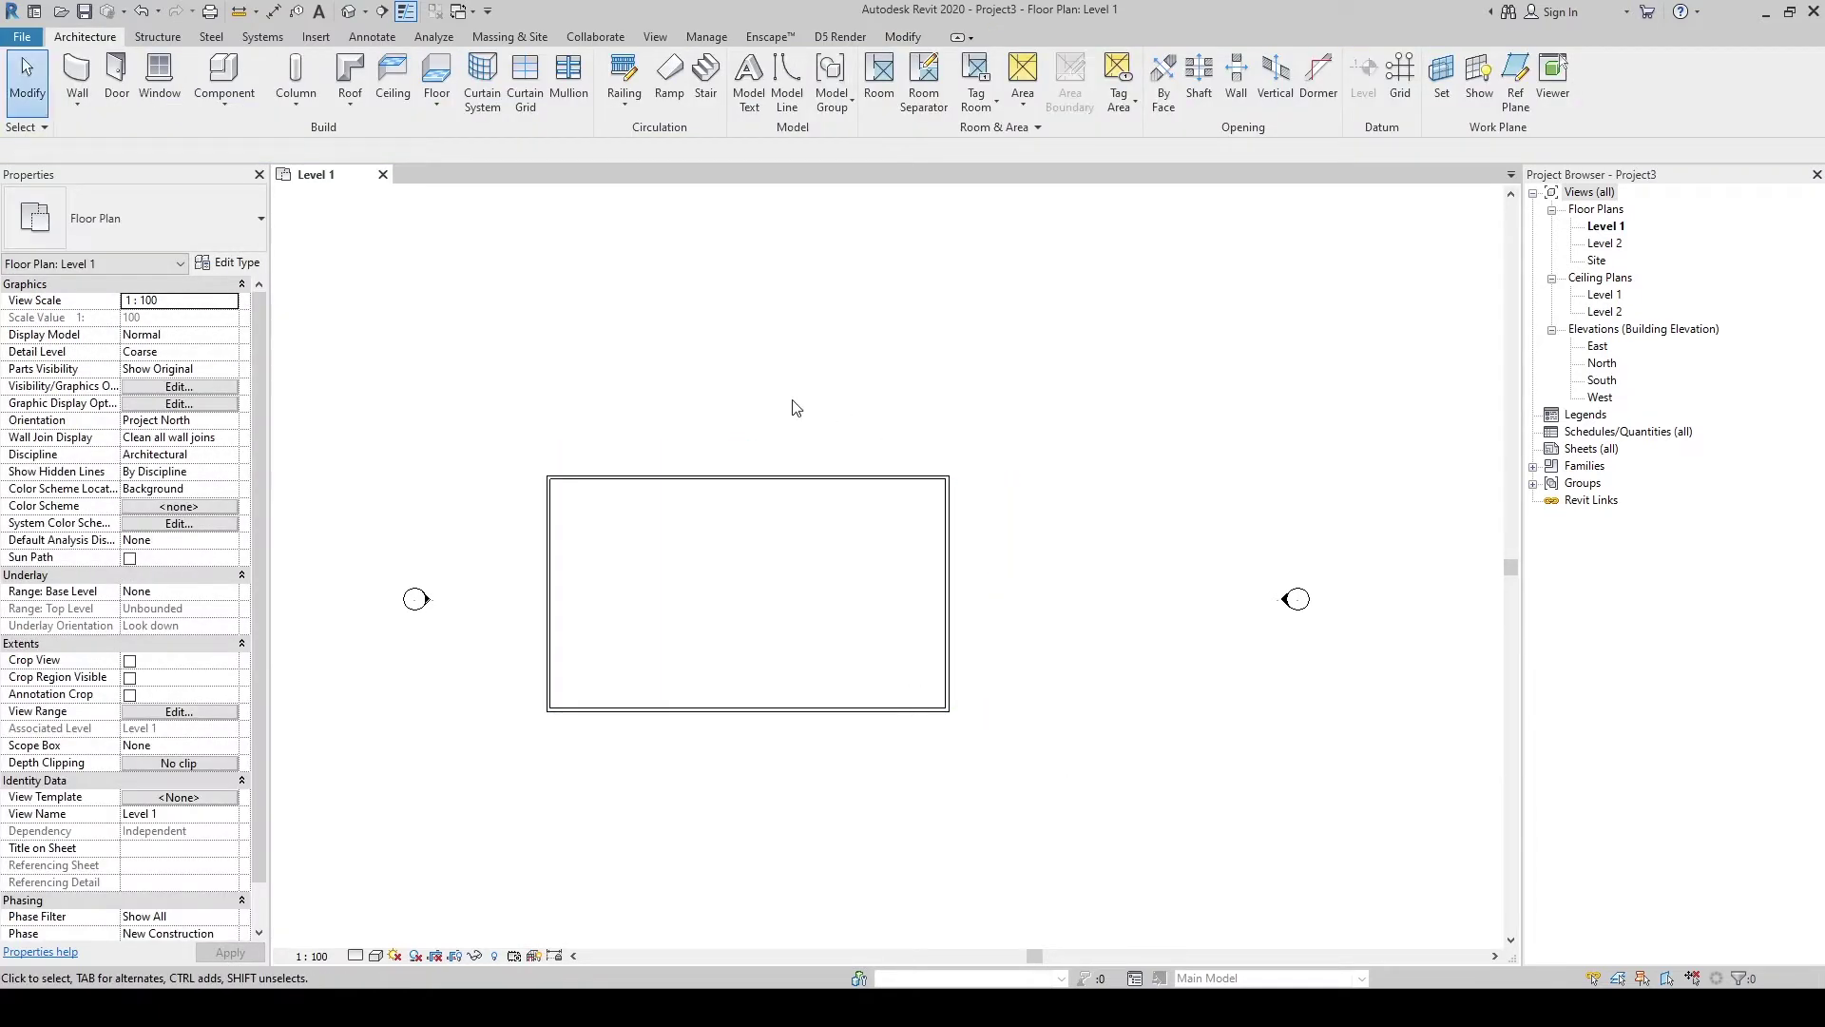
Step: Change the project length units from millimetres to centimetres using the UN command
{"action": "key", "text": "u"}
{"action": "key", "text": "n"}
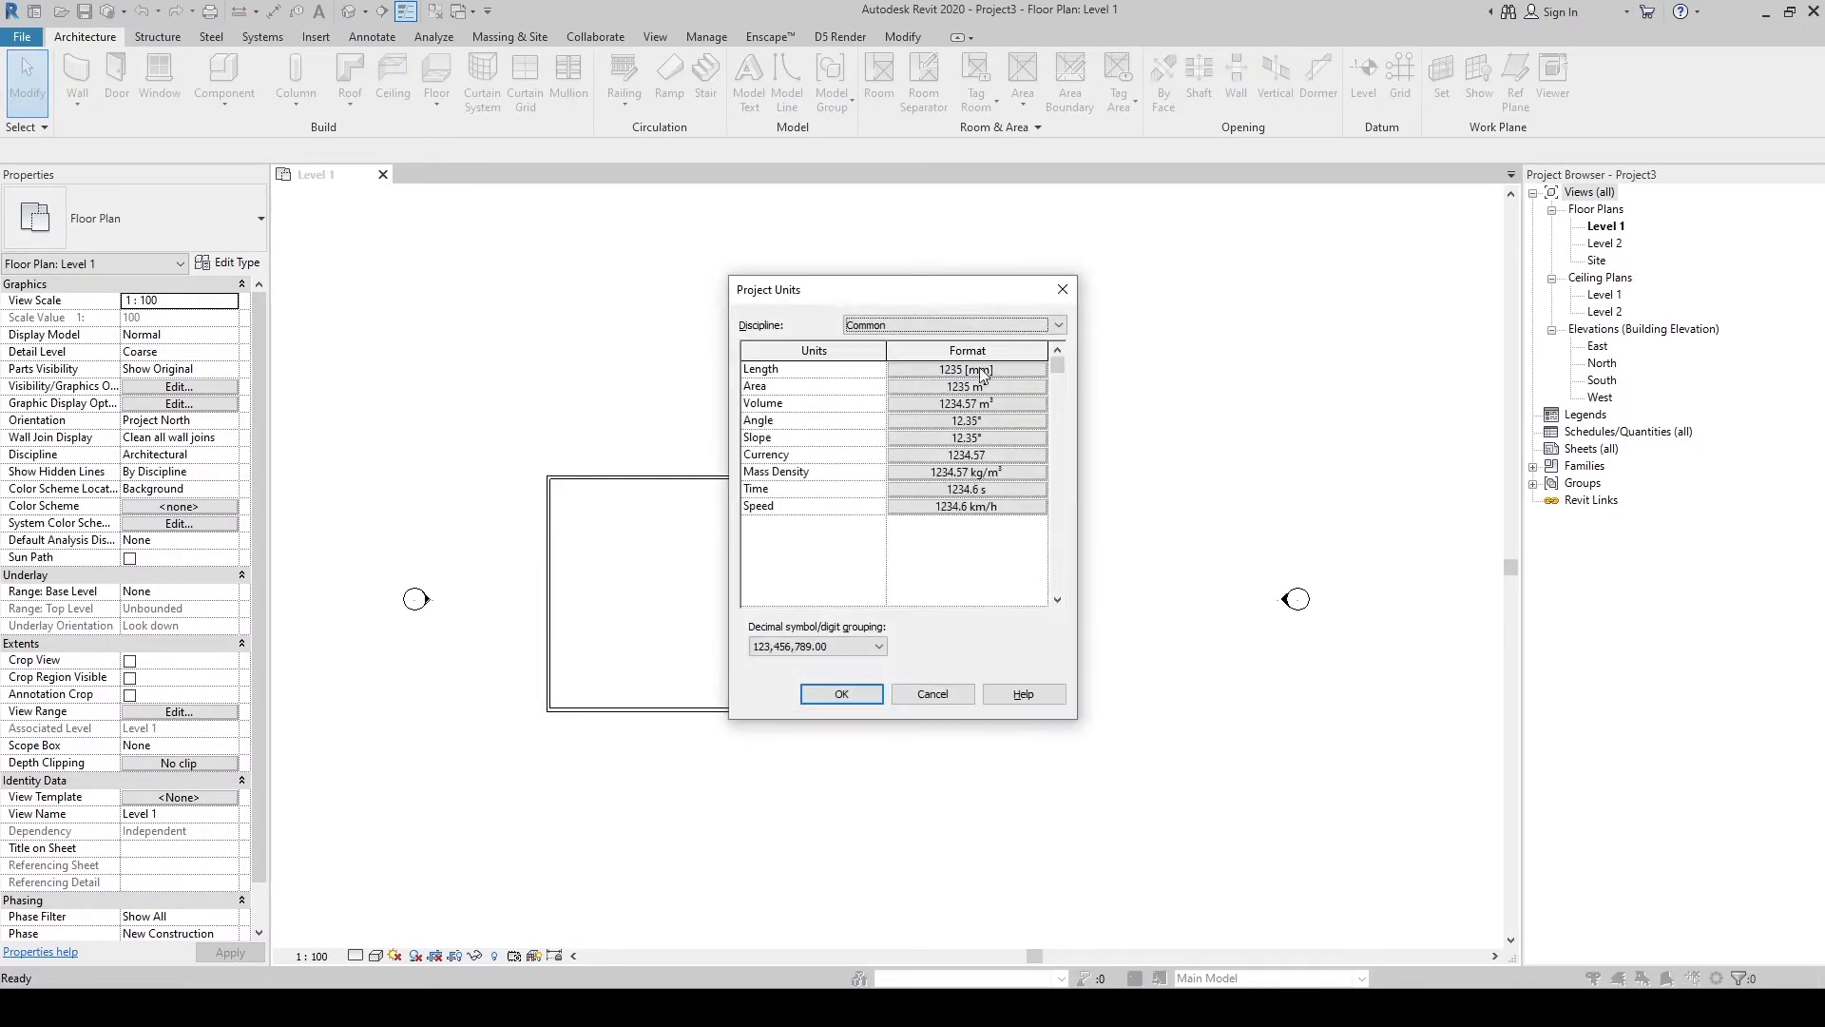
{"action": "left_click", "coordinate": [962, 371]}
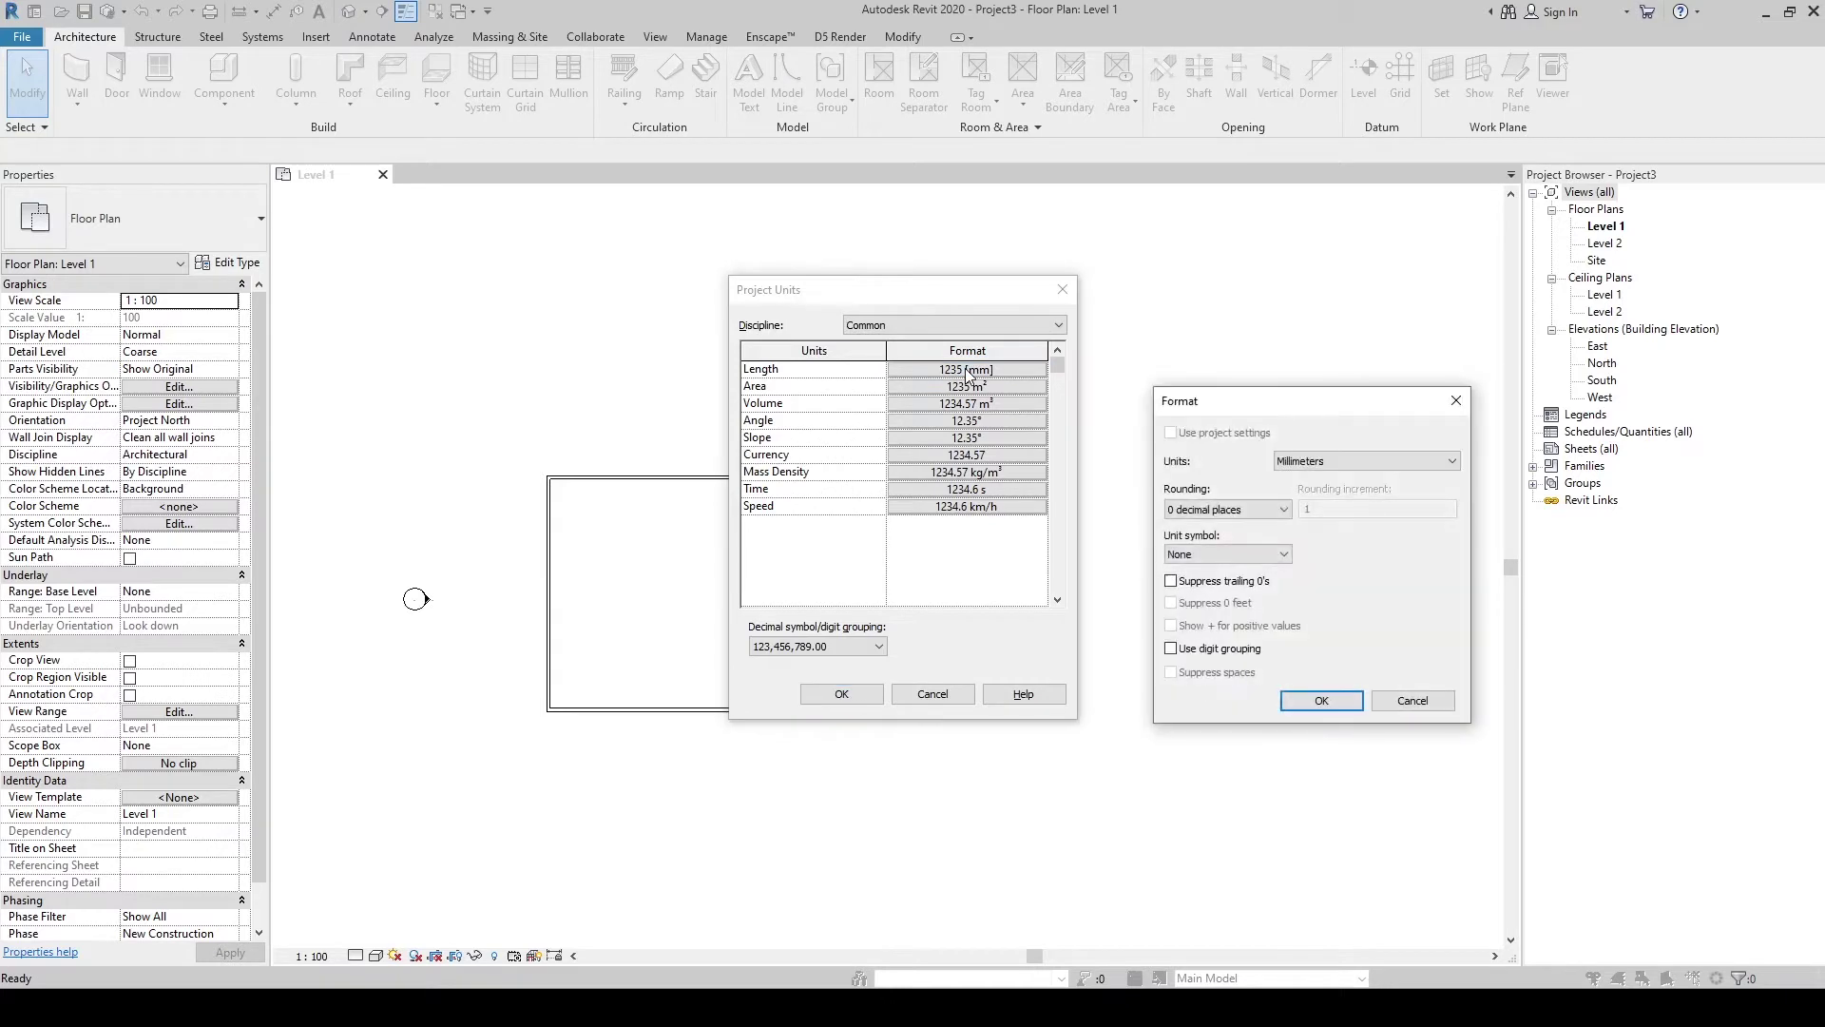
{"action": "left_click", "coordinate": [1309, 457]}
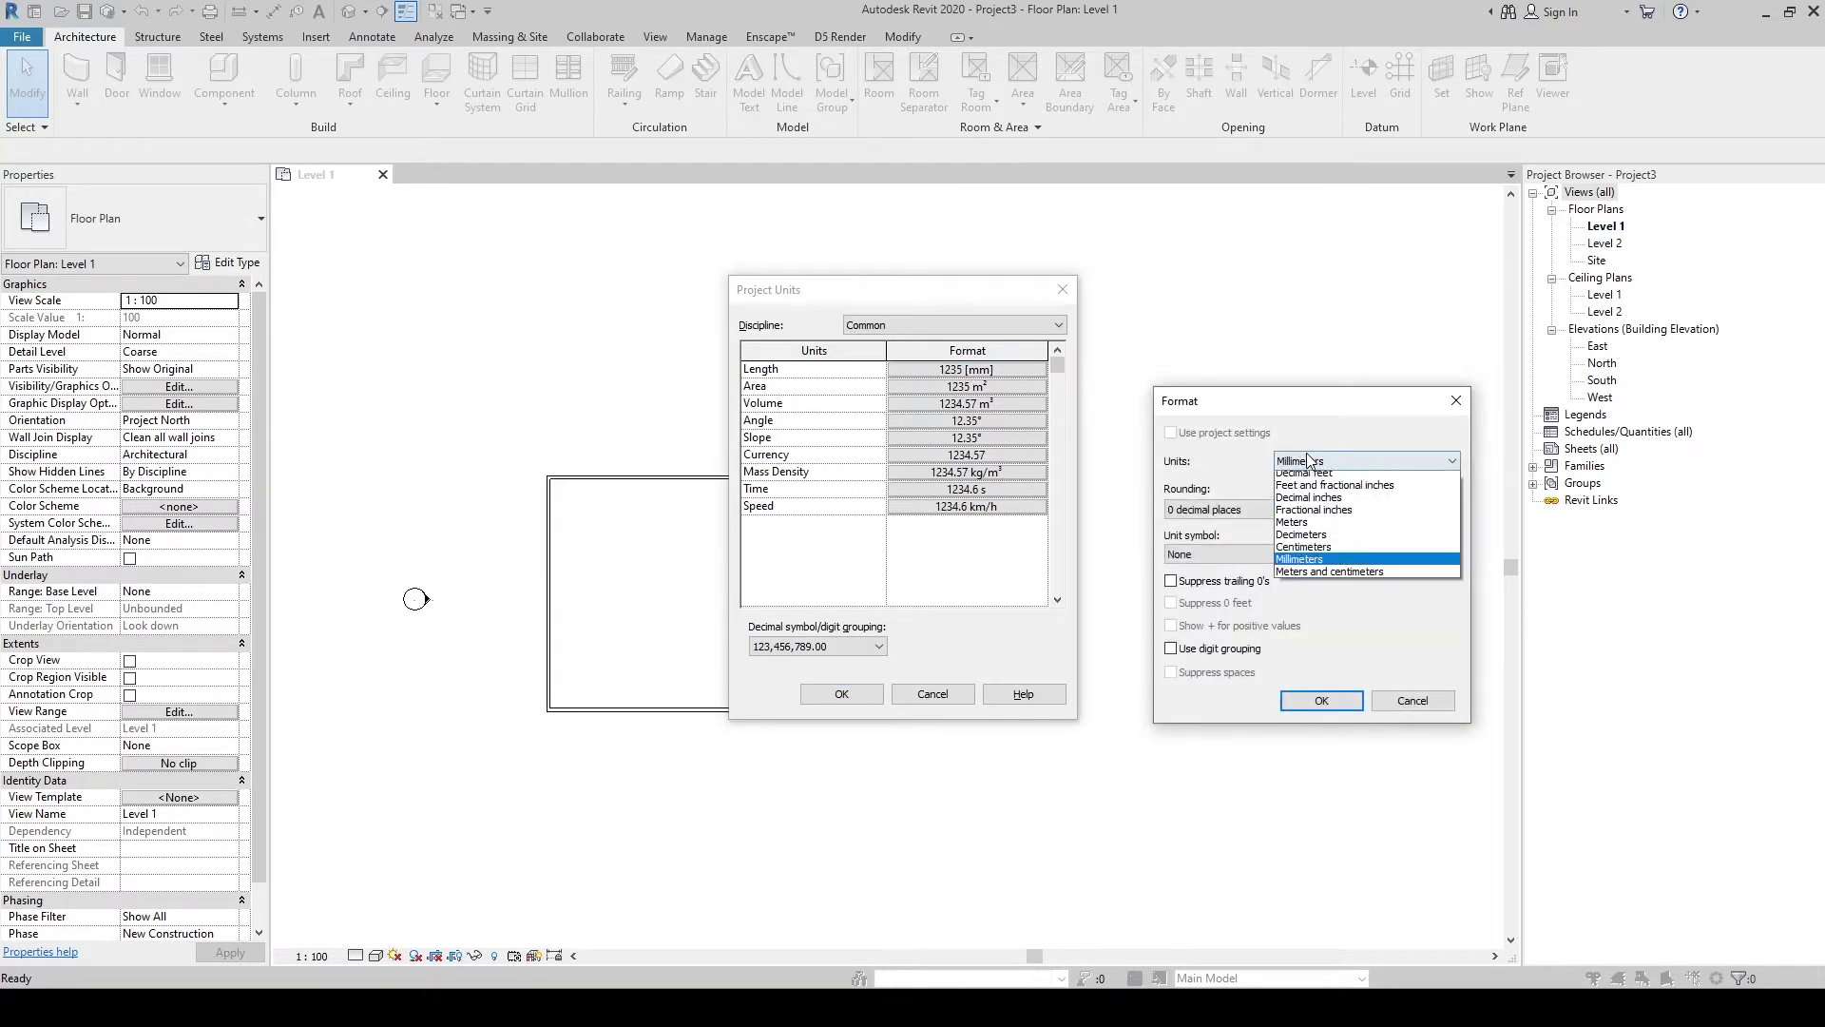
{"action": "left_click", "coordinate": [1321, 539]}
{"action": "left_click", "coordinate": [1321, 699]}
{"action": "left_click", "coordinate": [842, 693]}
{"action": "scroll", "coordinate": [1088, 530], "scroll_direction": "down", "scroll_amount": 2}
{"action": "middle_click_drag", "start_coordinate": [1088, 530], "coordinate": [929, 465]}
{"action": "scroll", "coordinate": [929, 465], "scroll_direction": "up", "scroll_amount": 2}
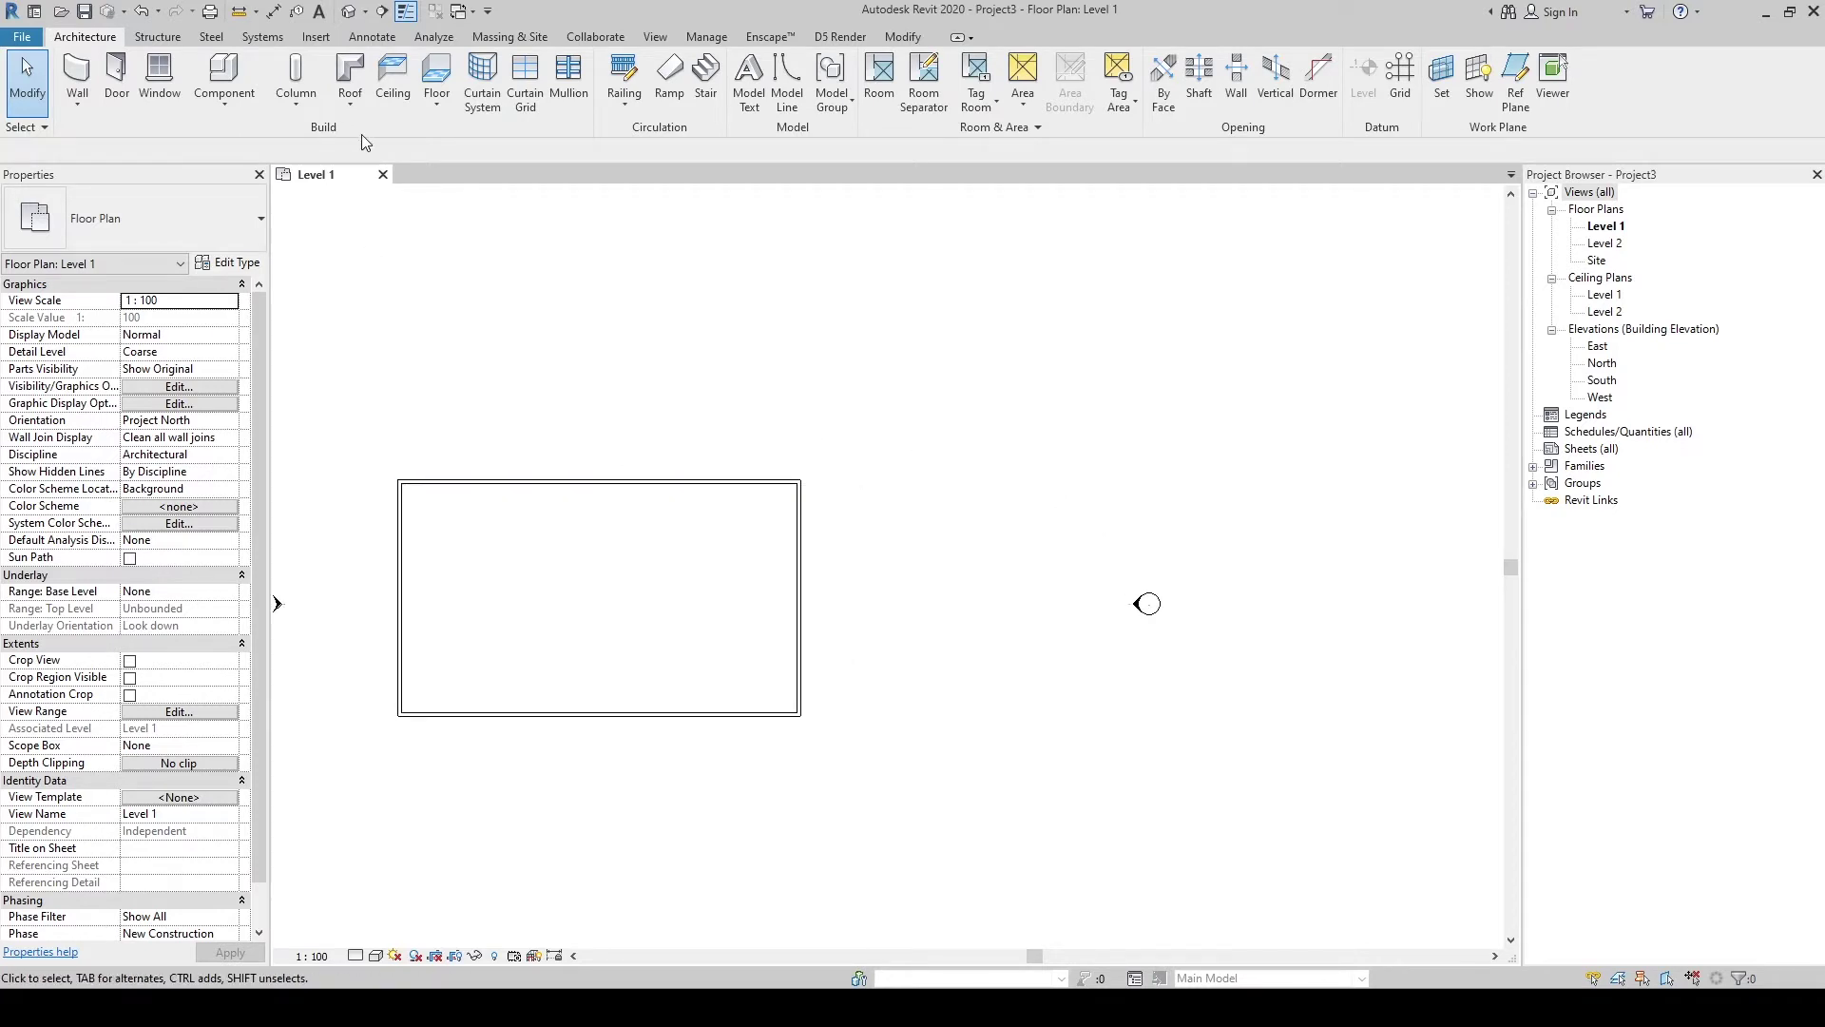
Step: Start the Structural Column tool and review the available column types
{"action": "left_click", "coordinate": [293, 95]}
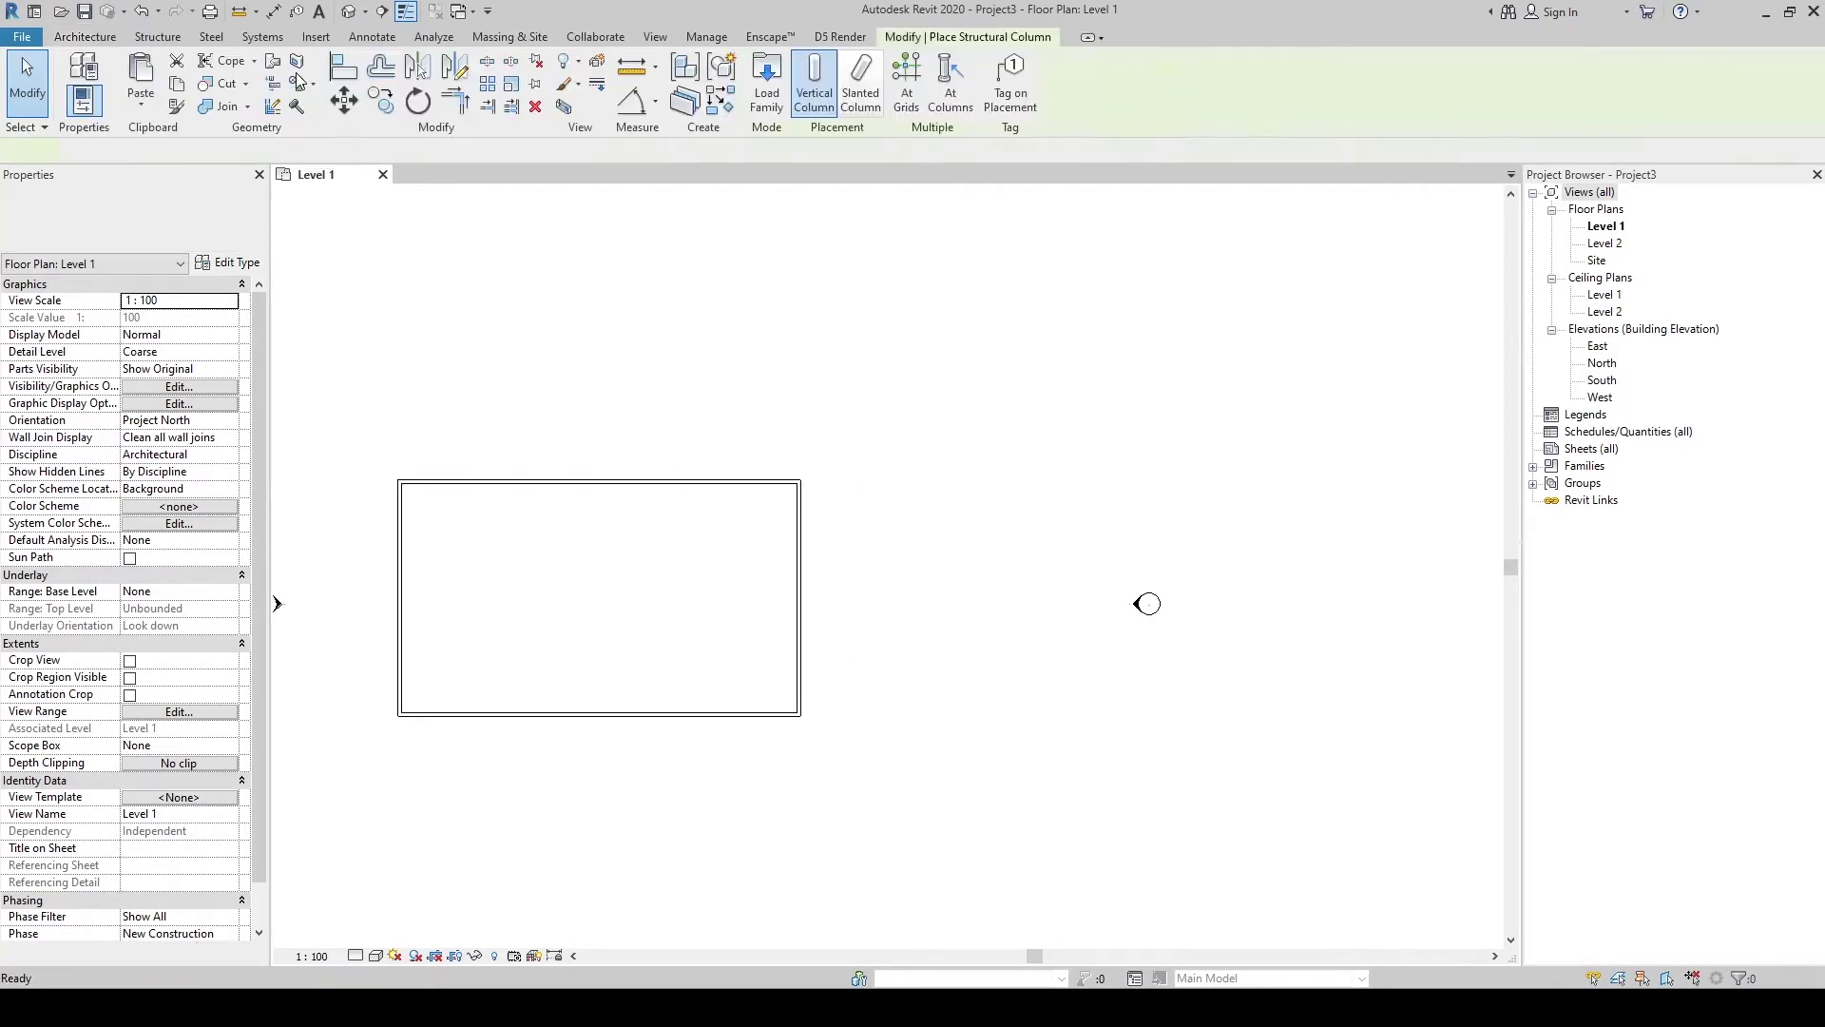
{"action": "left_click", "coordinate": [153, 216]}
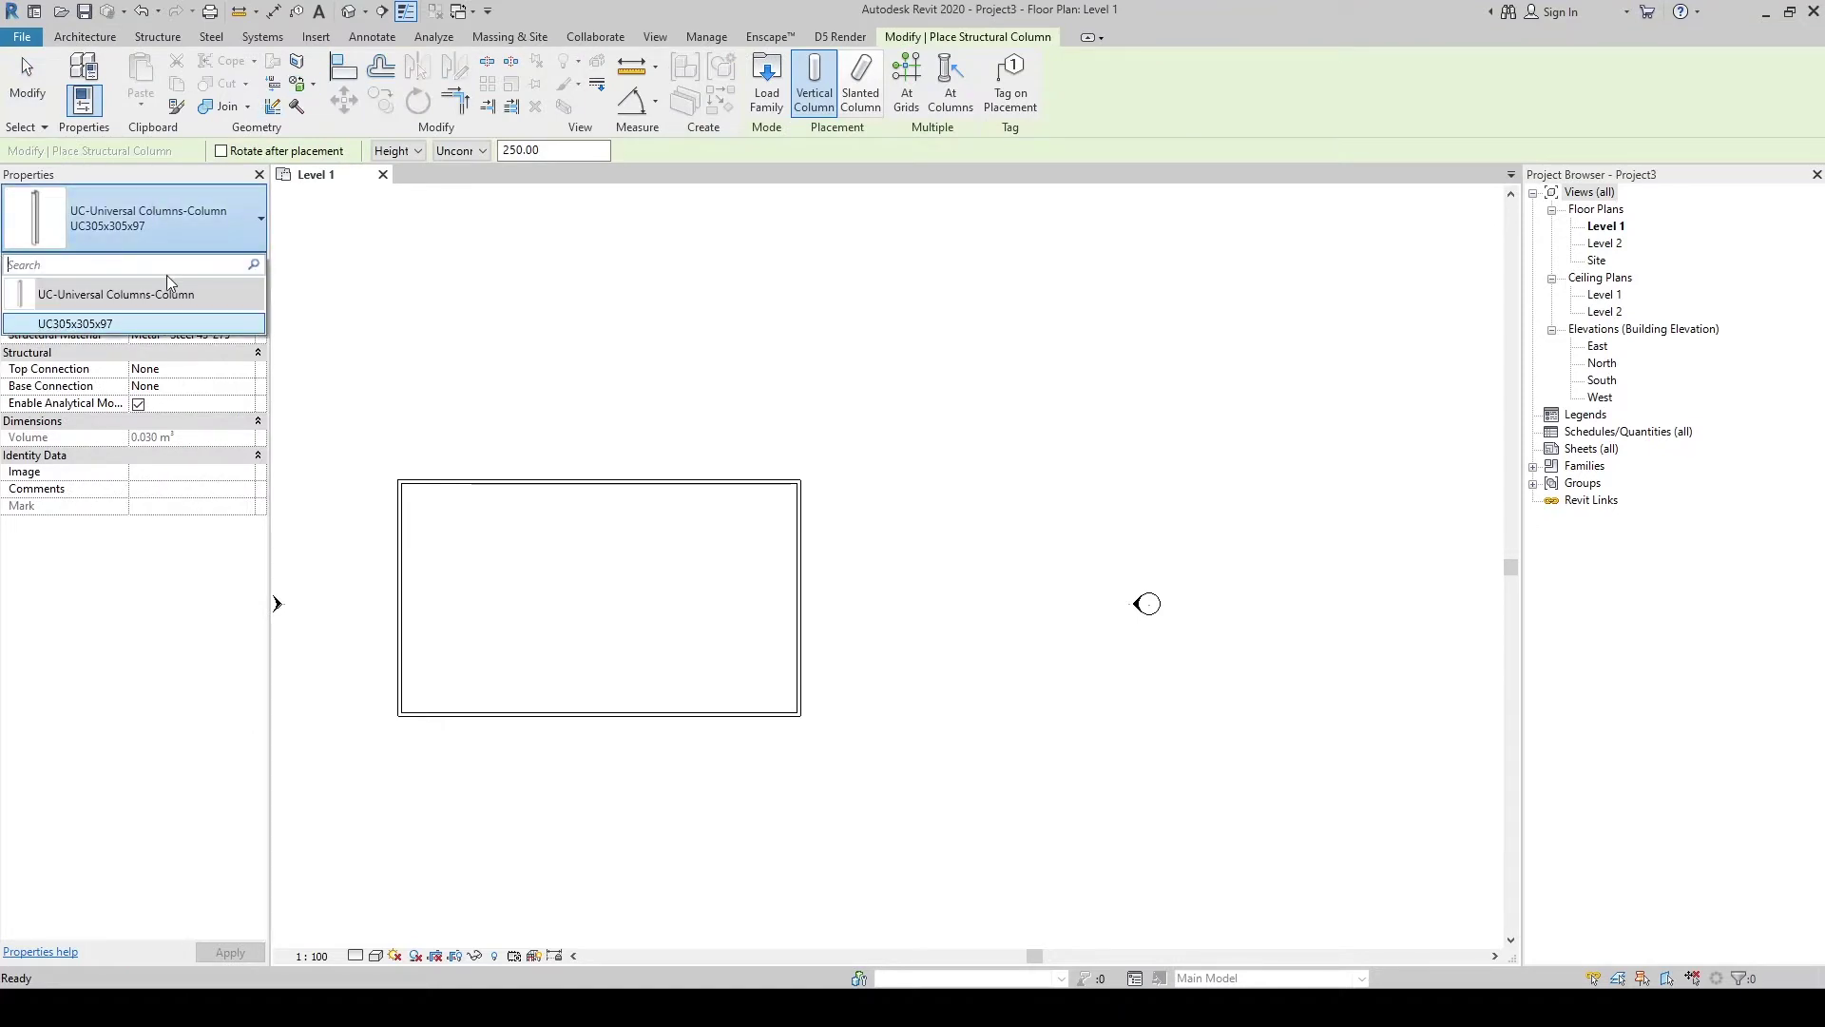
{"action": "left_click", "coordinate": [133, 216]}
Step: Load M_Concrete-Rectangular-Column from US Metric > Structural Columns > Concrete
{"action": "left_click", "coordinate": [767, 83]}
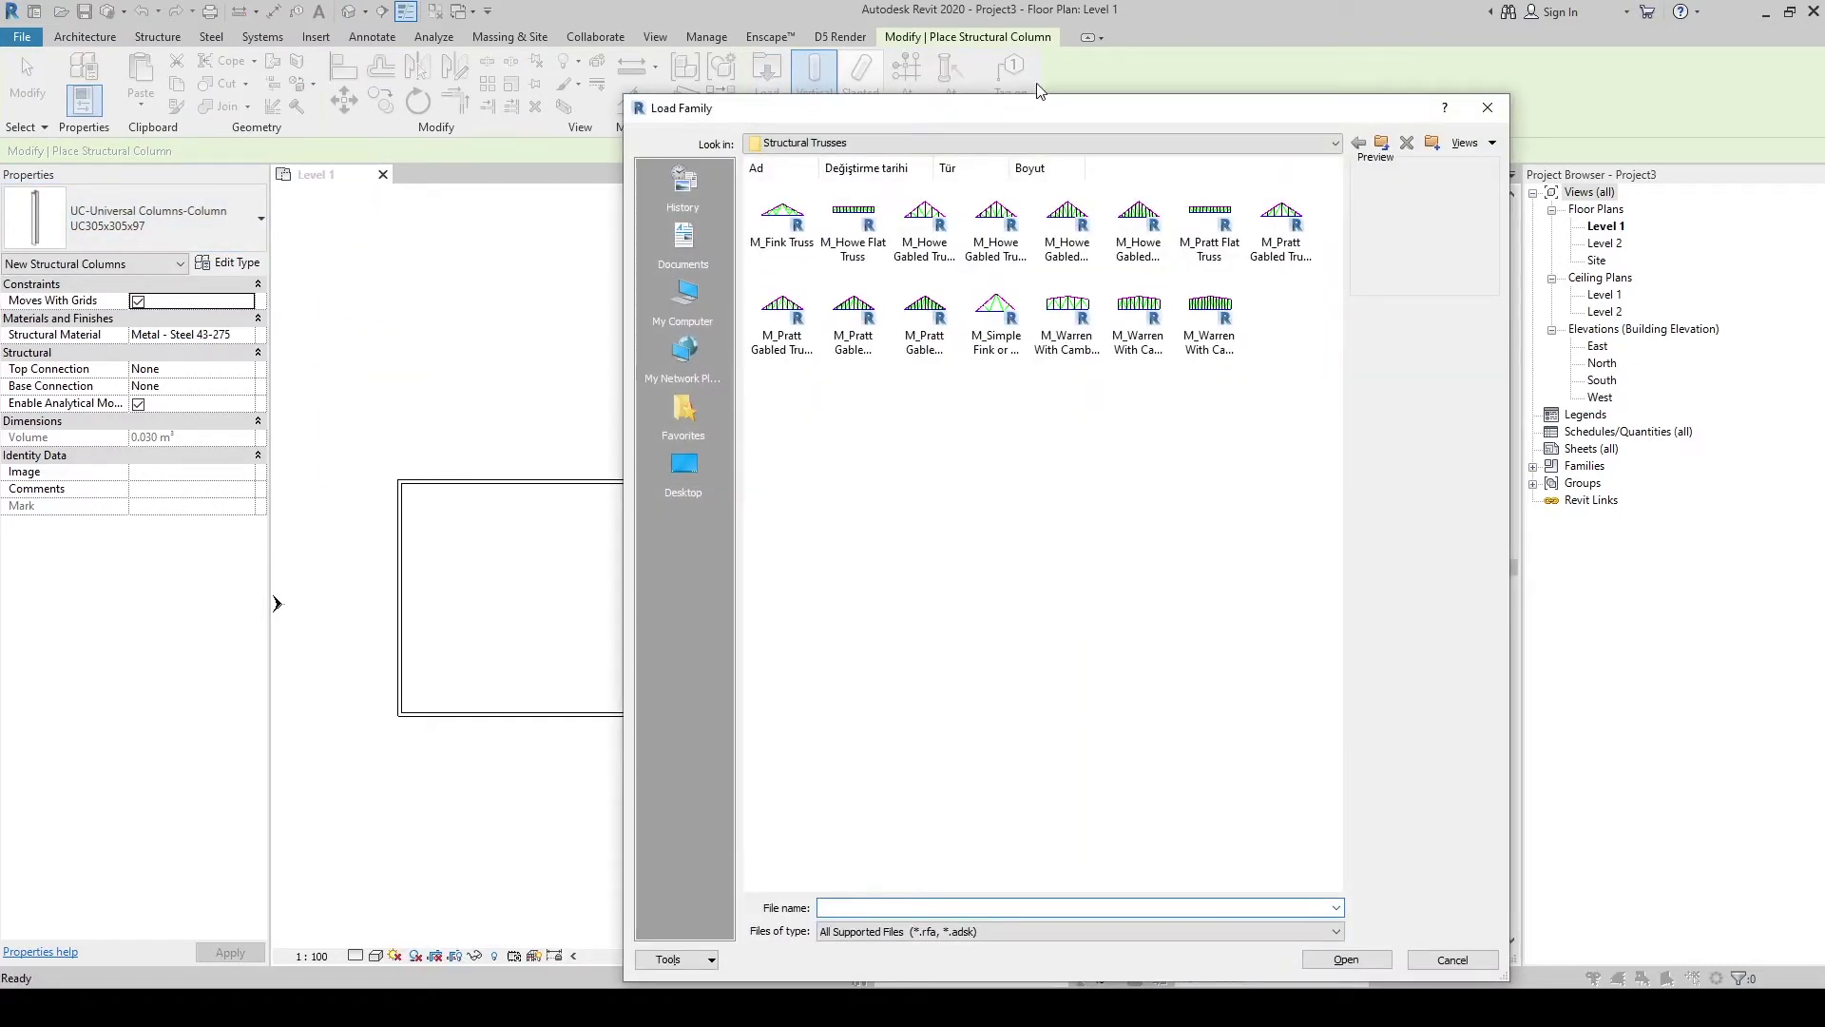
{"action": "left_click", "coordinate": [1384, 145]}
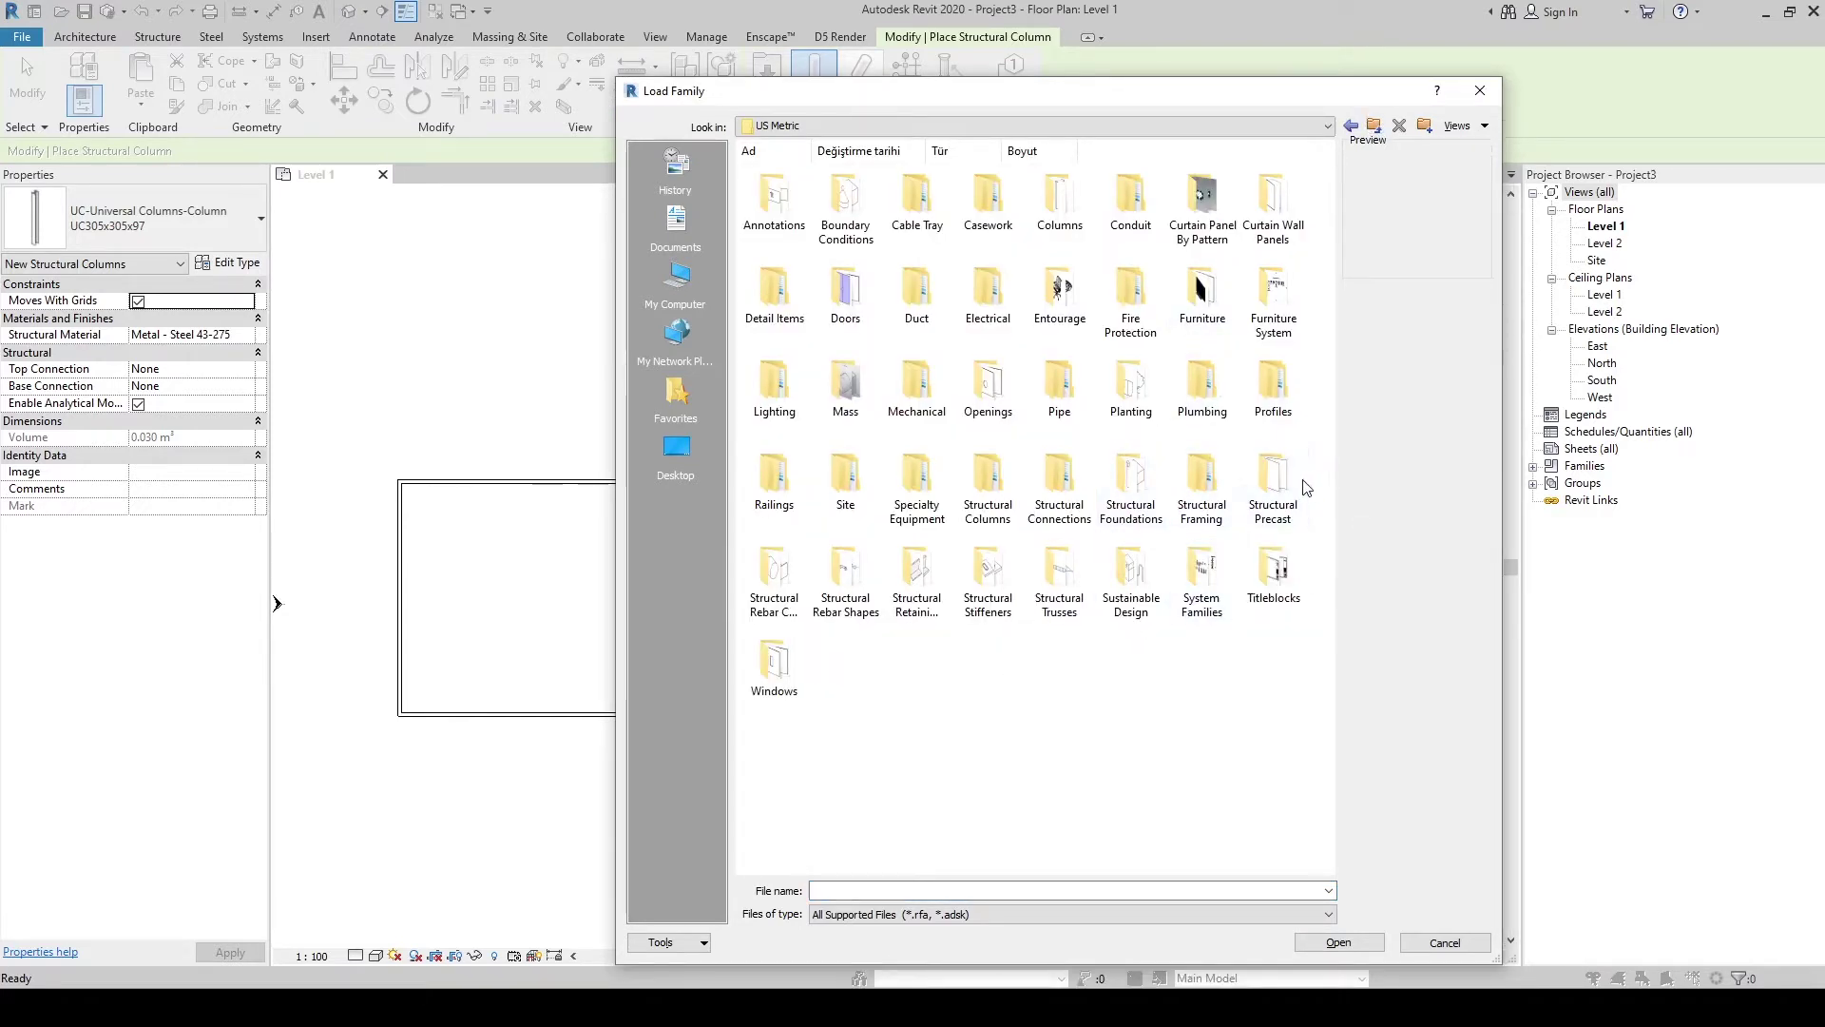
{"action": "left_click", "coordinate": [1201, 485]}
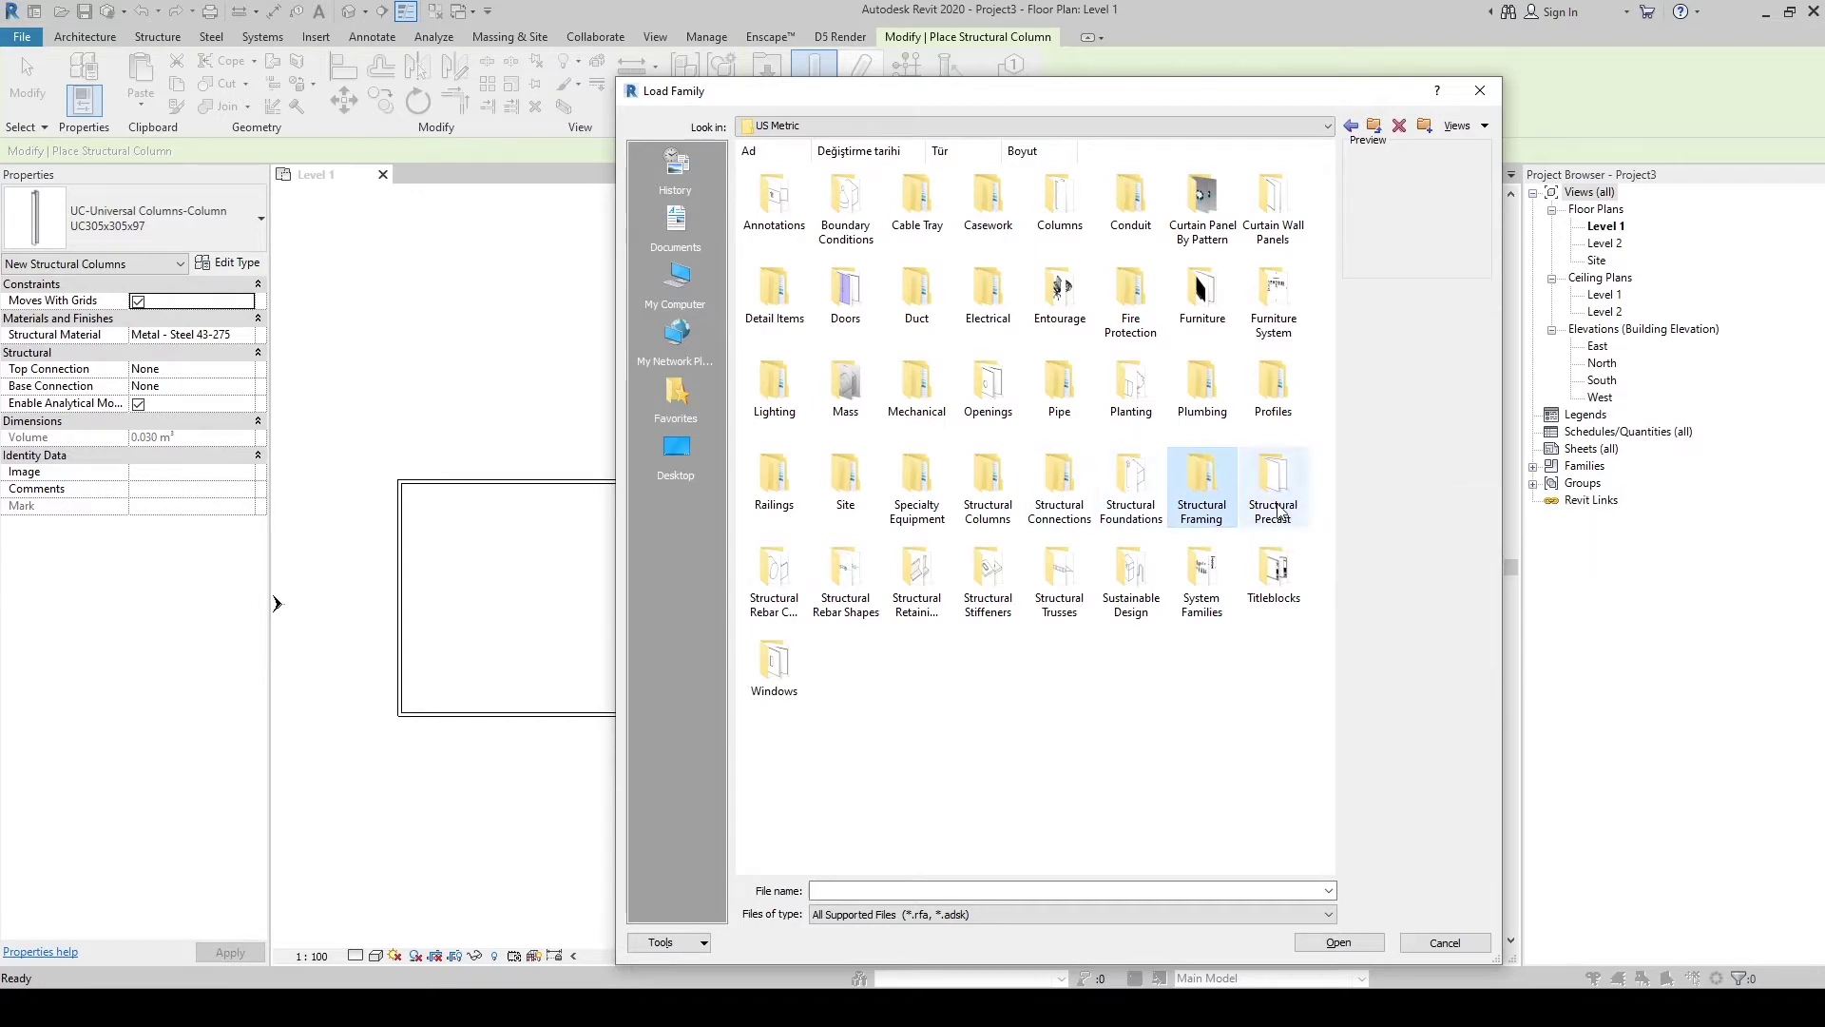
{"action": "left_click", "coordinate": [1133, 508]}
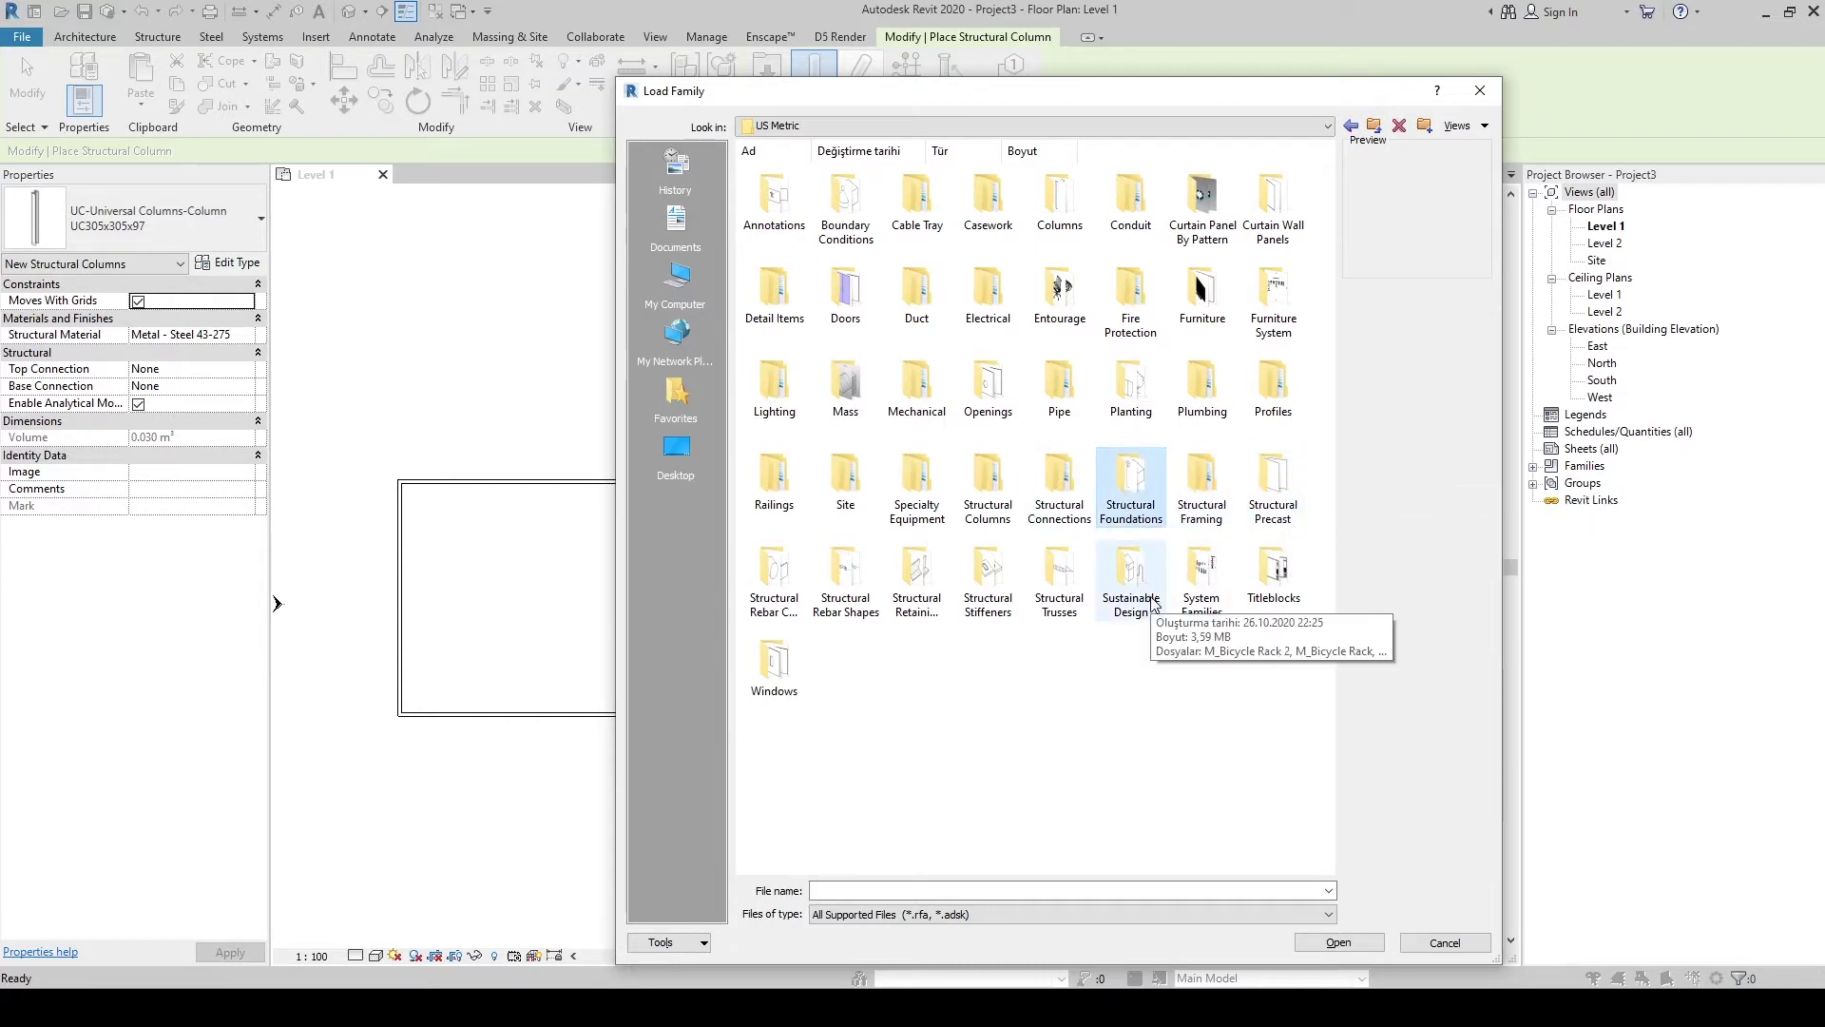
{"action": "double_click", "coordinate": [995, 492]}
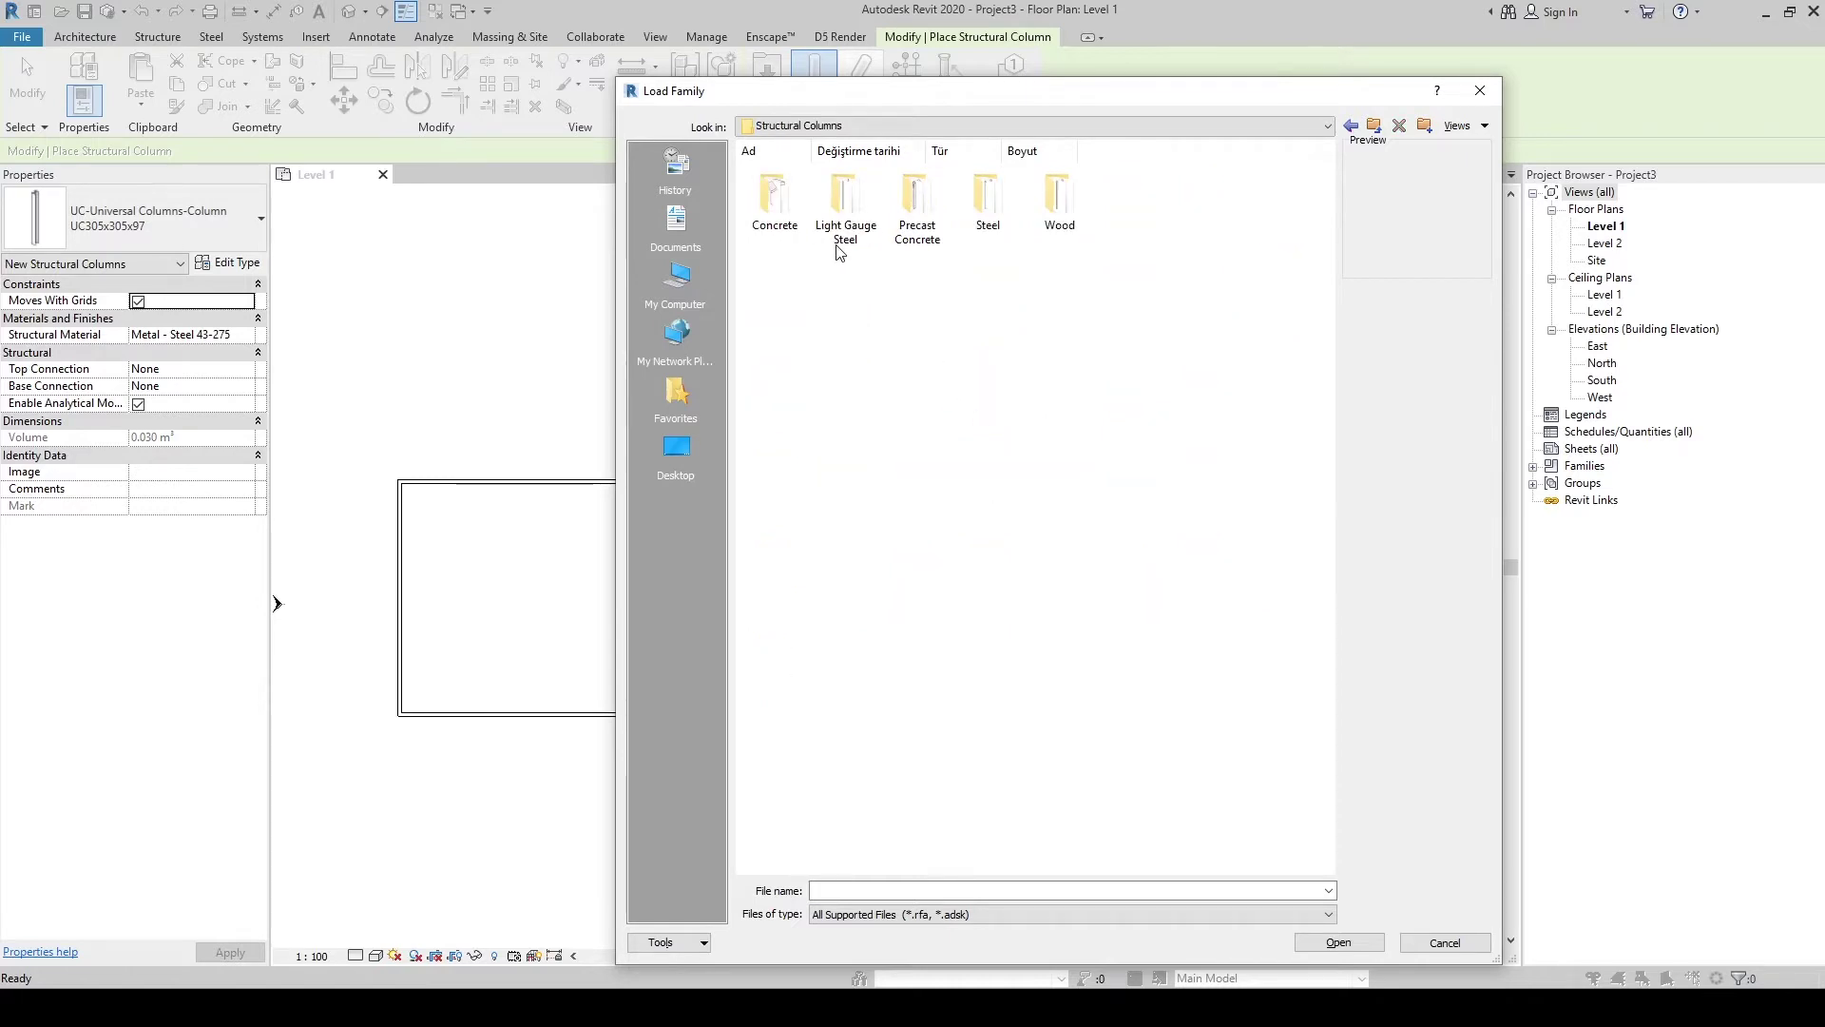
{"action": "double_click", "coordinate": [779, 200]}
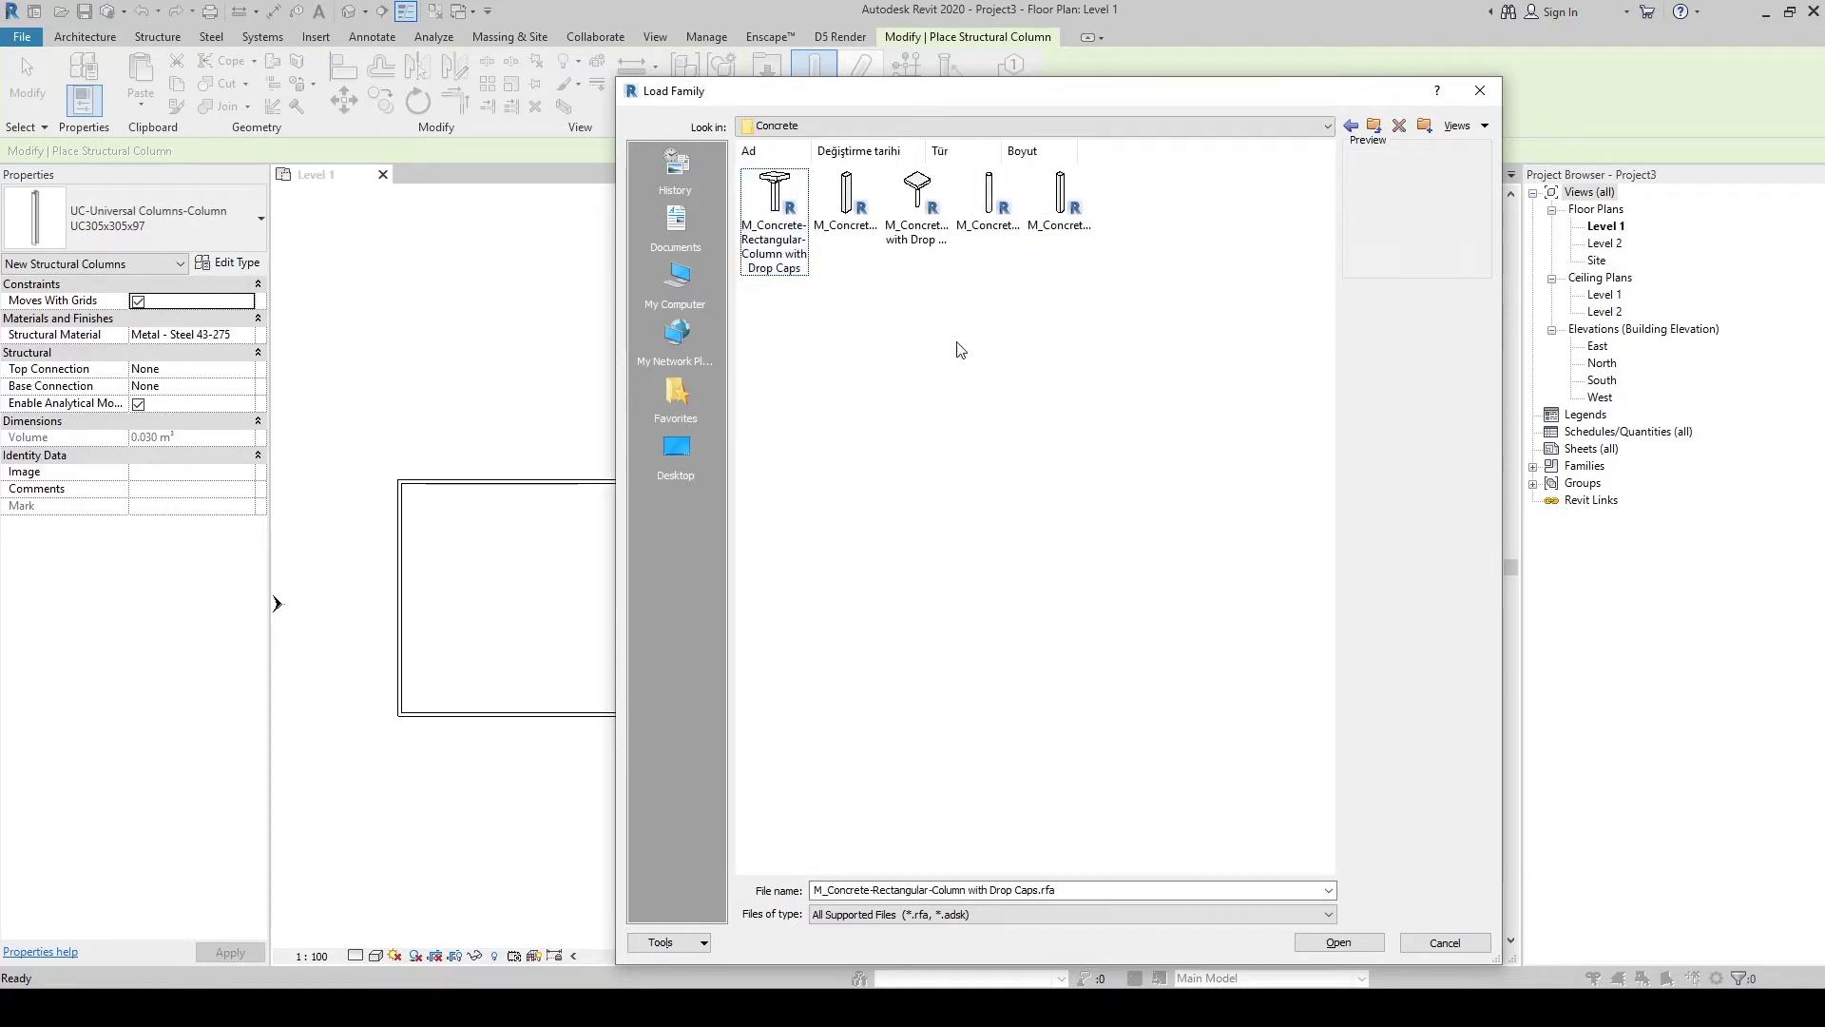
{"action": "left_click", "coordinate": [850, 190]}
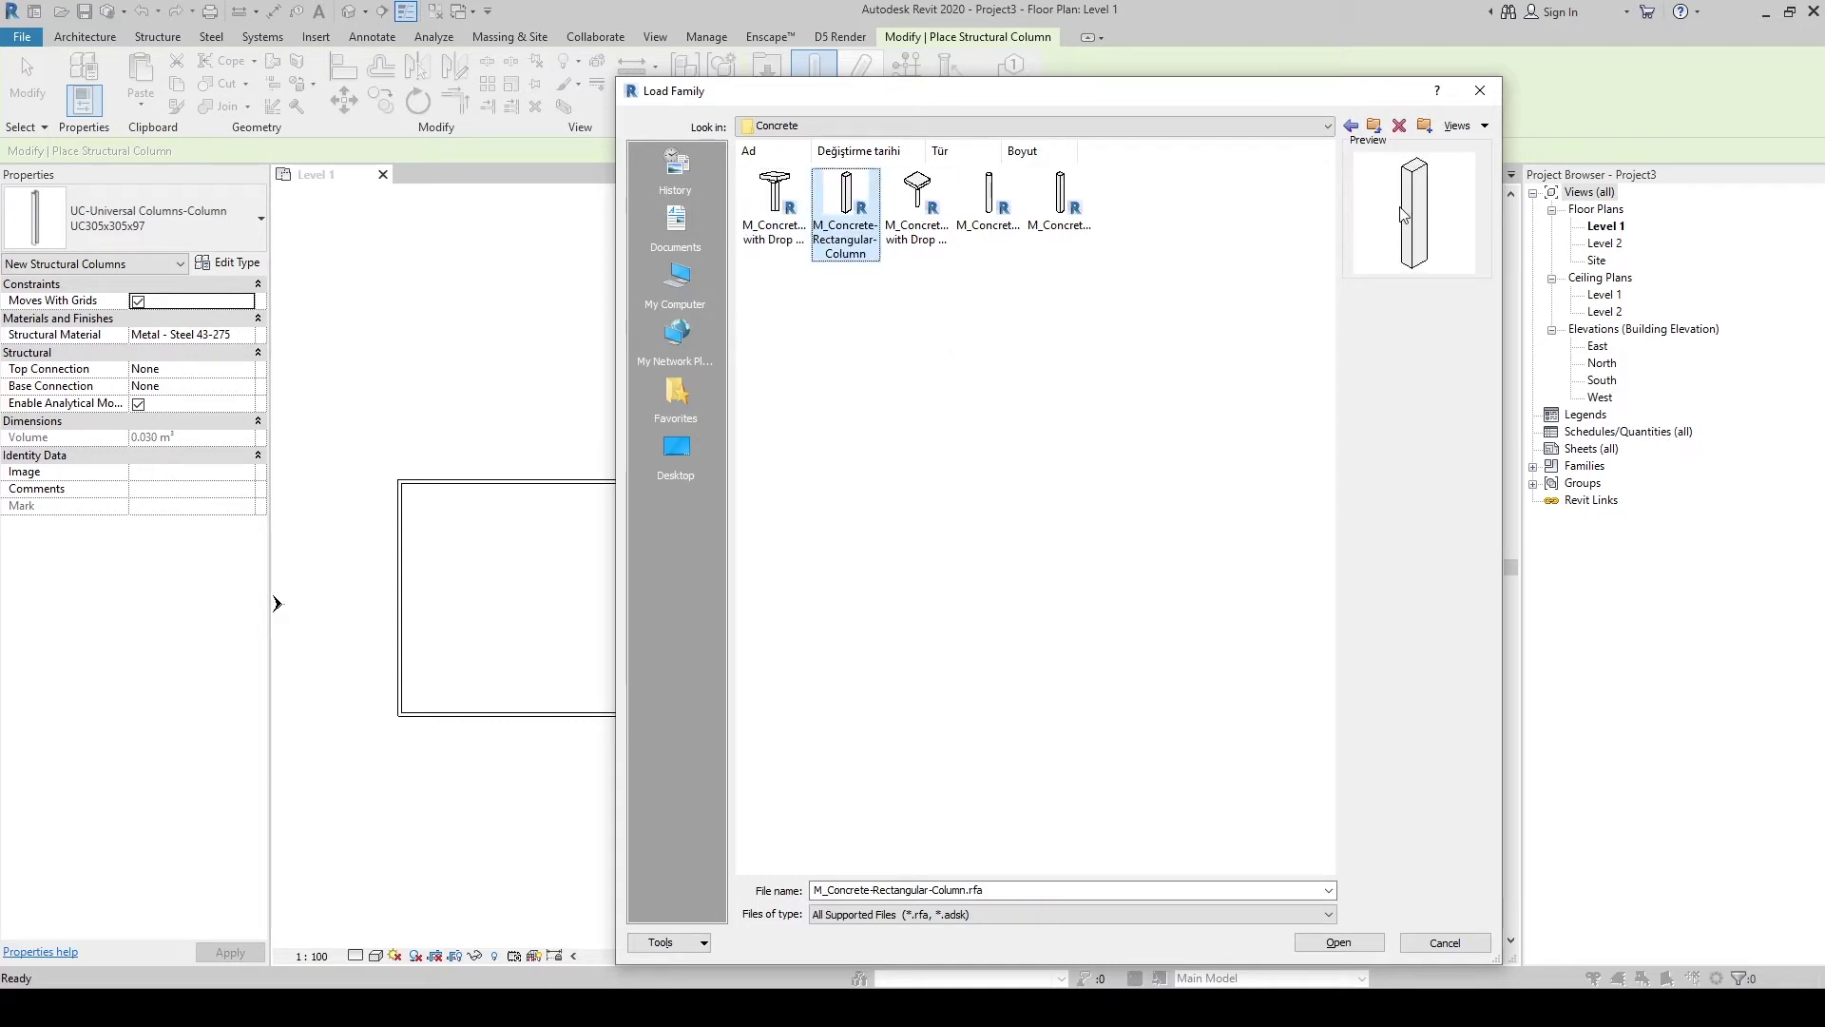
{"action": "left_click", "coordinate": [1331, 943]}
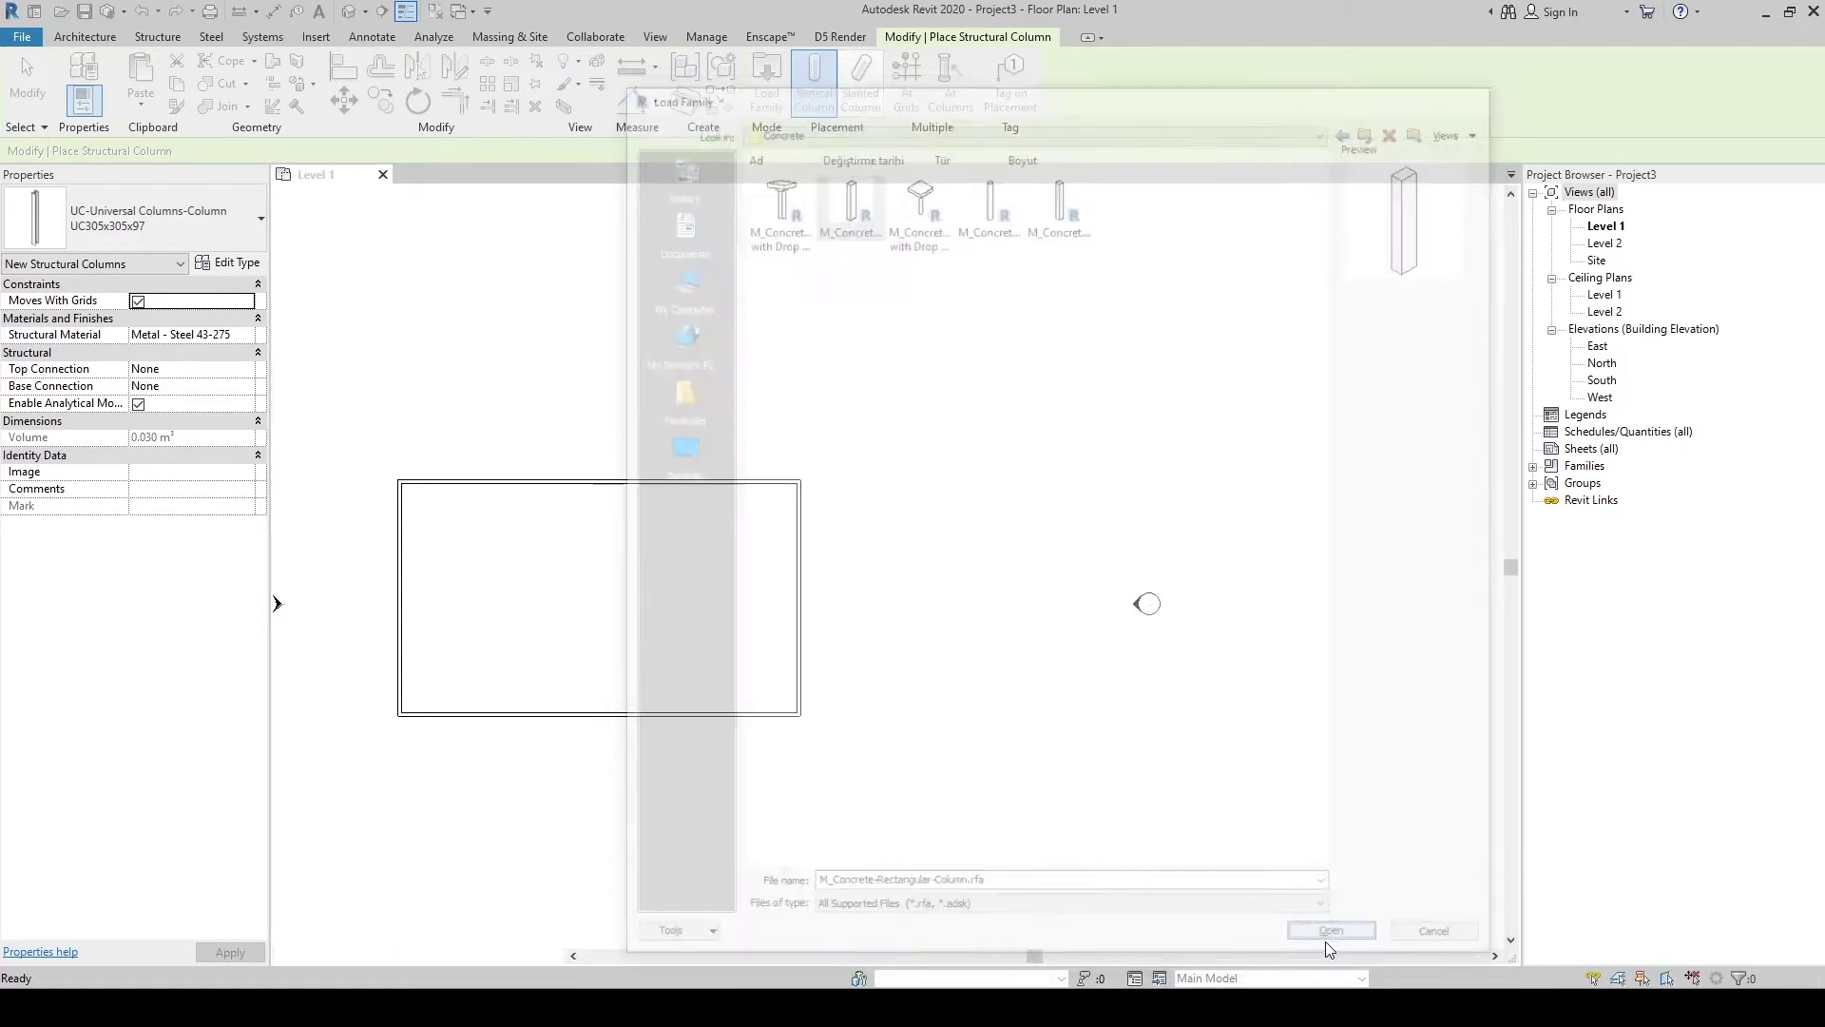
Step: Place a row of four upward-extending 300 x 450mm concrete columns below the enclosure
{"action": "middle_click_drag", "start_coordinate": [551, 693], "coordinate": [737, 529]}
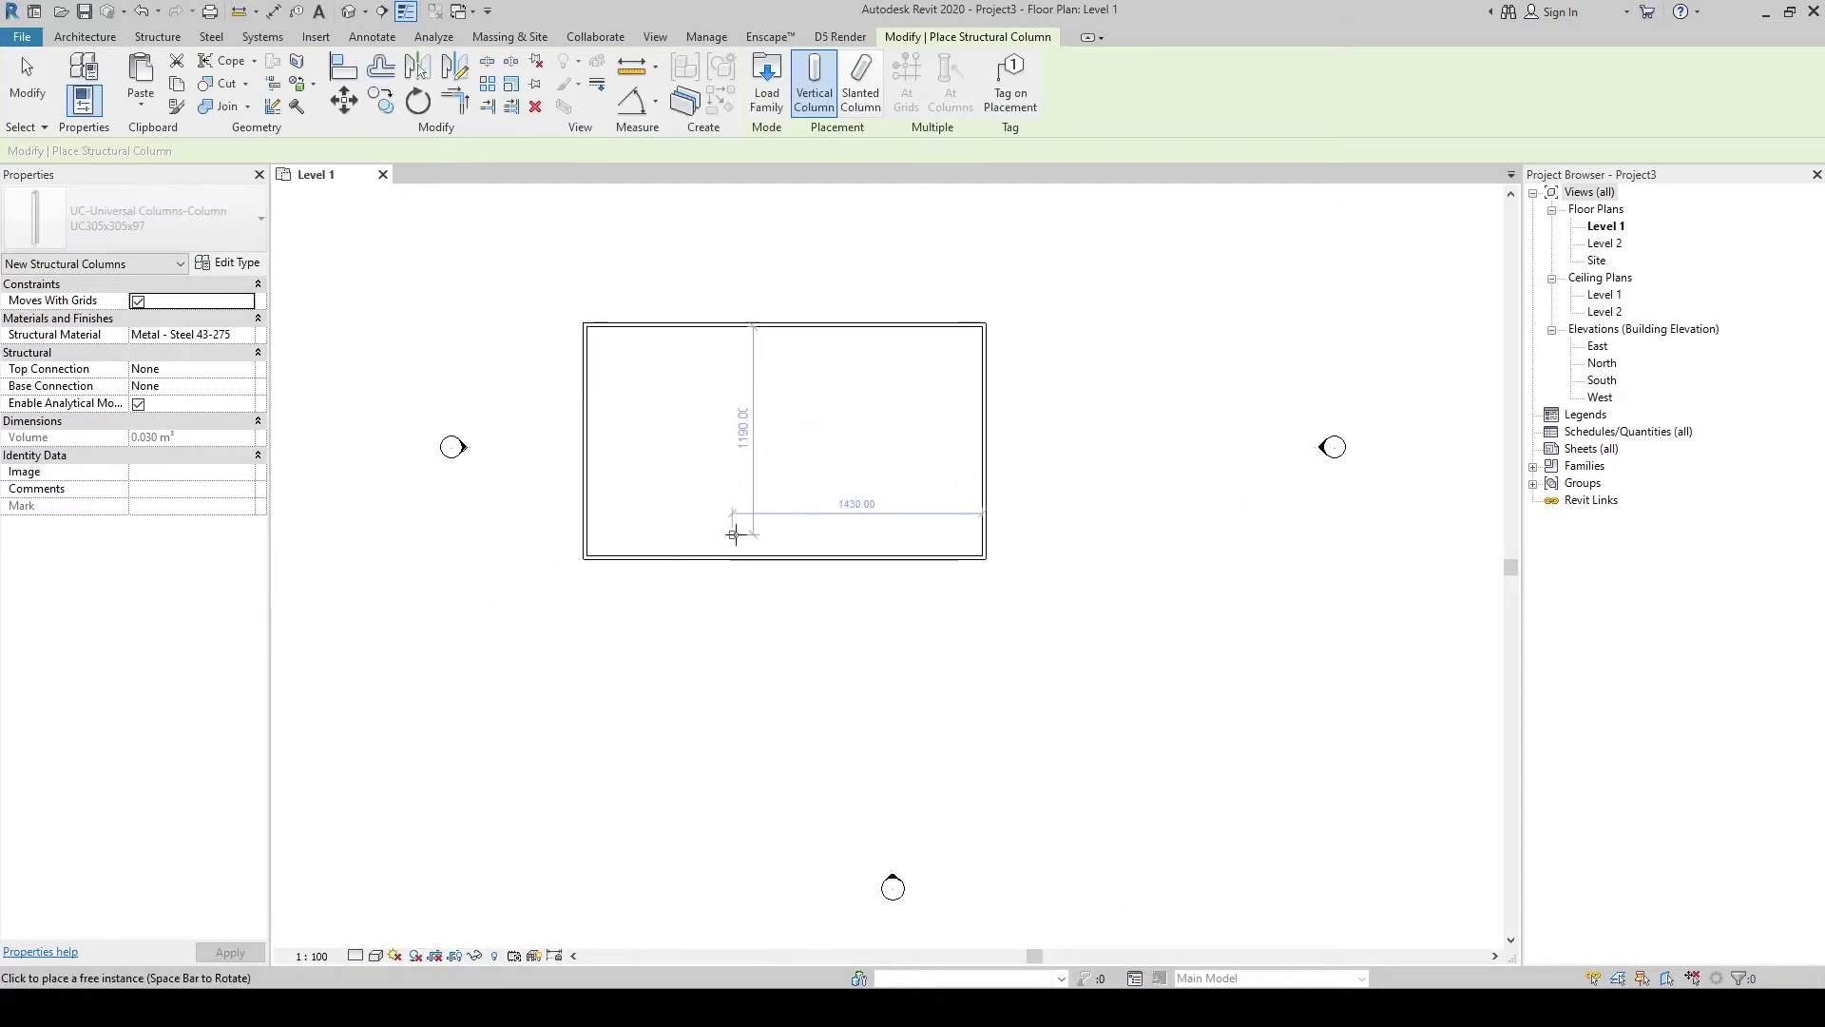
{"action": "scroll", "coordinate": [738, 529], "scroll_direction": "up", "scroll_amount": 2}
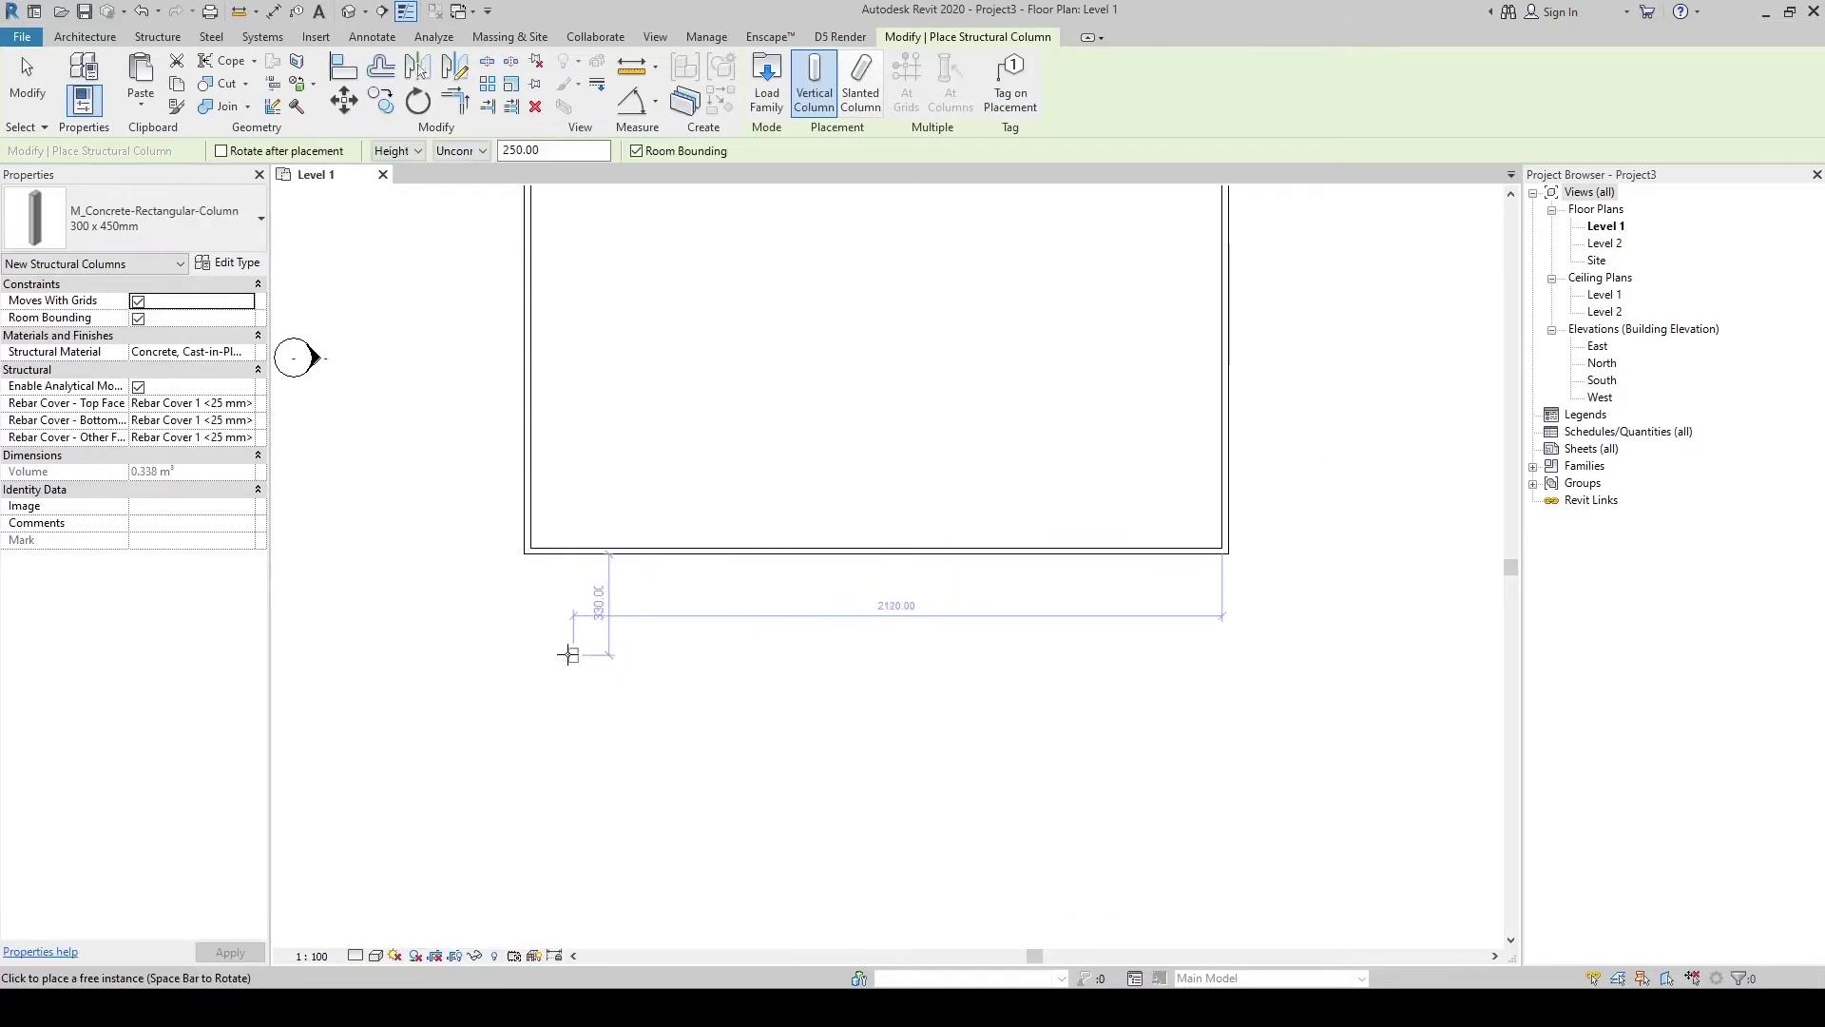
{"action": "left_click", "coordinate": [381, 152]}
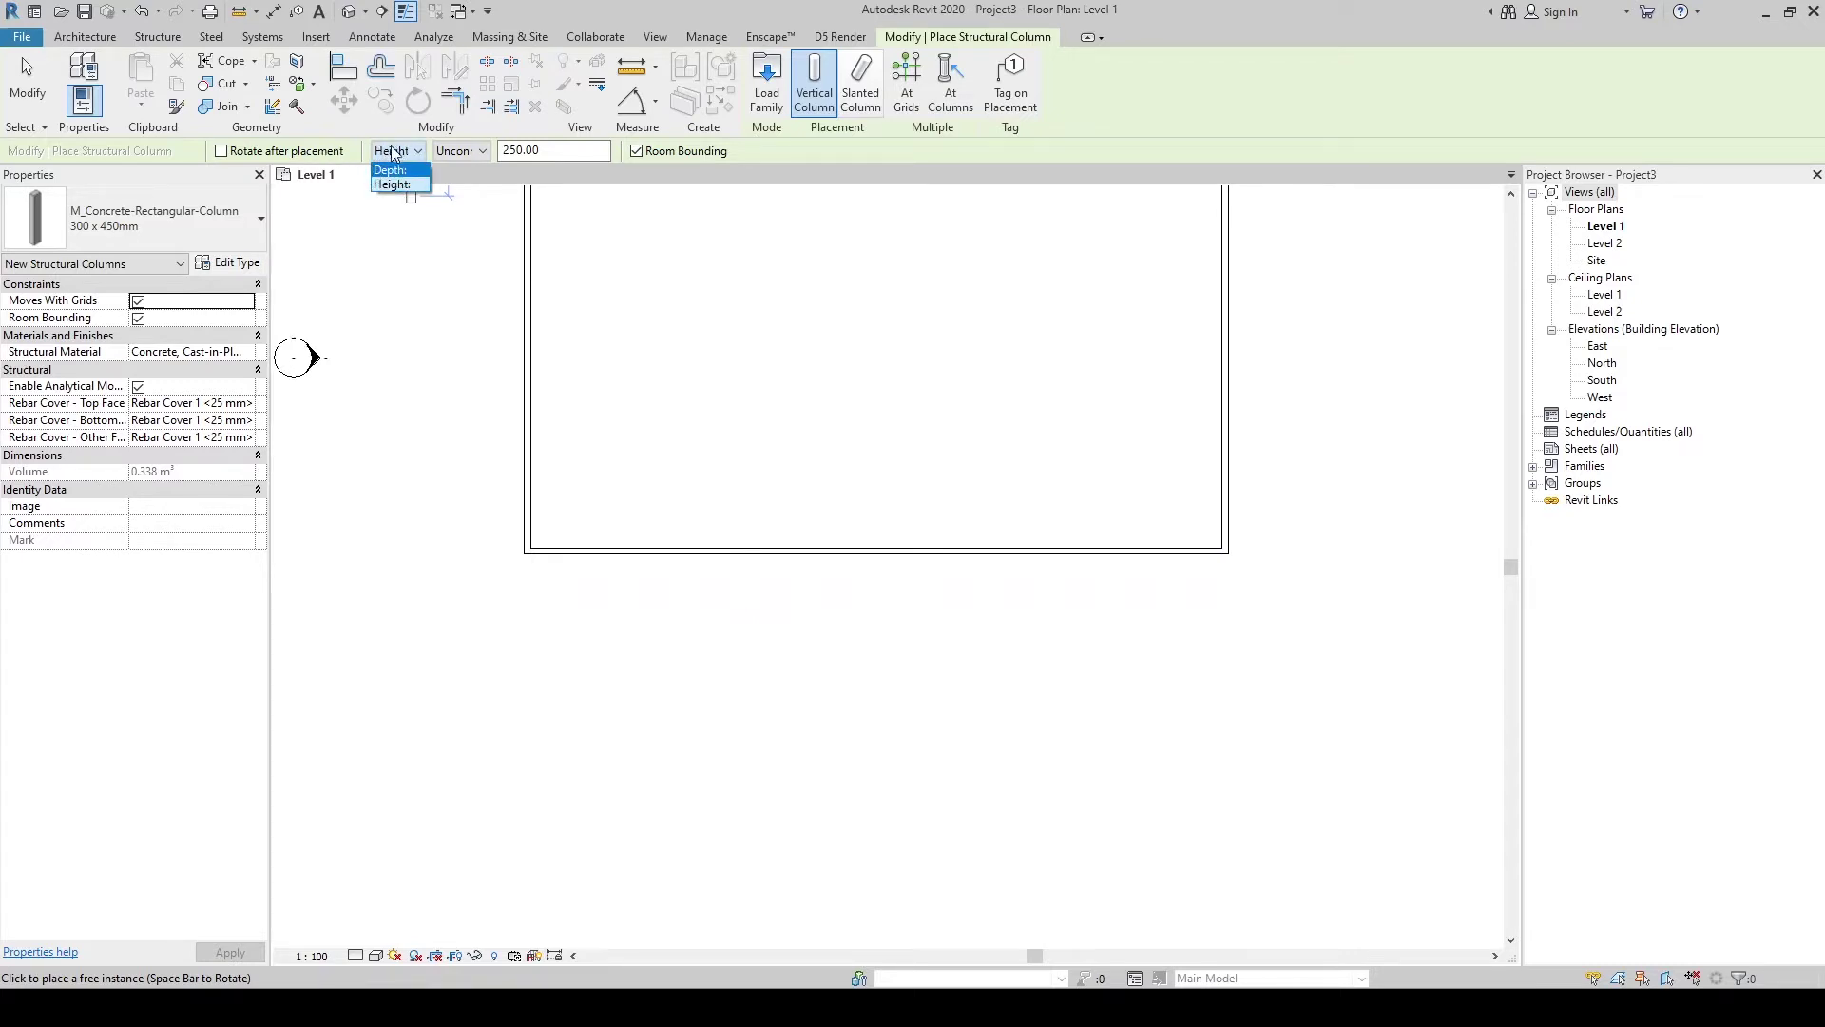
{"action": "left_click", "coordinate": [391, 184]}
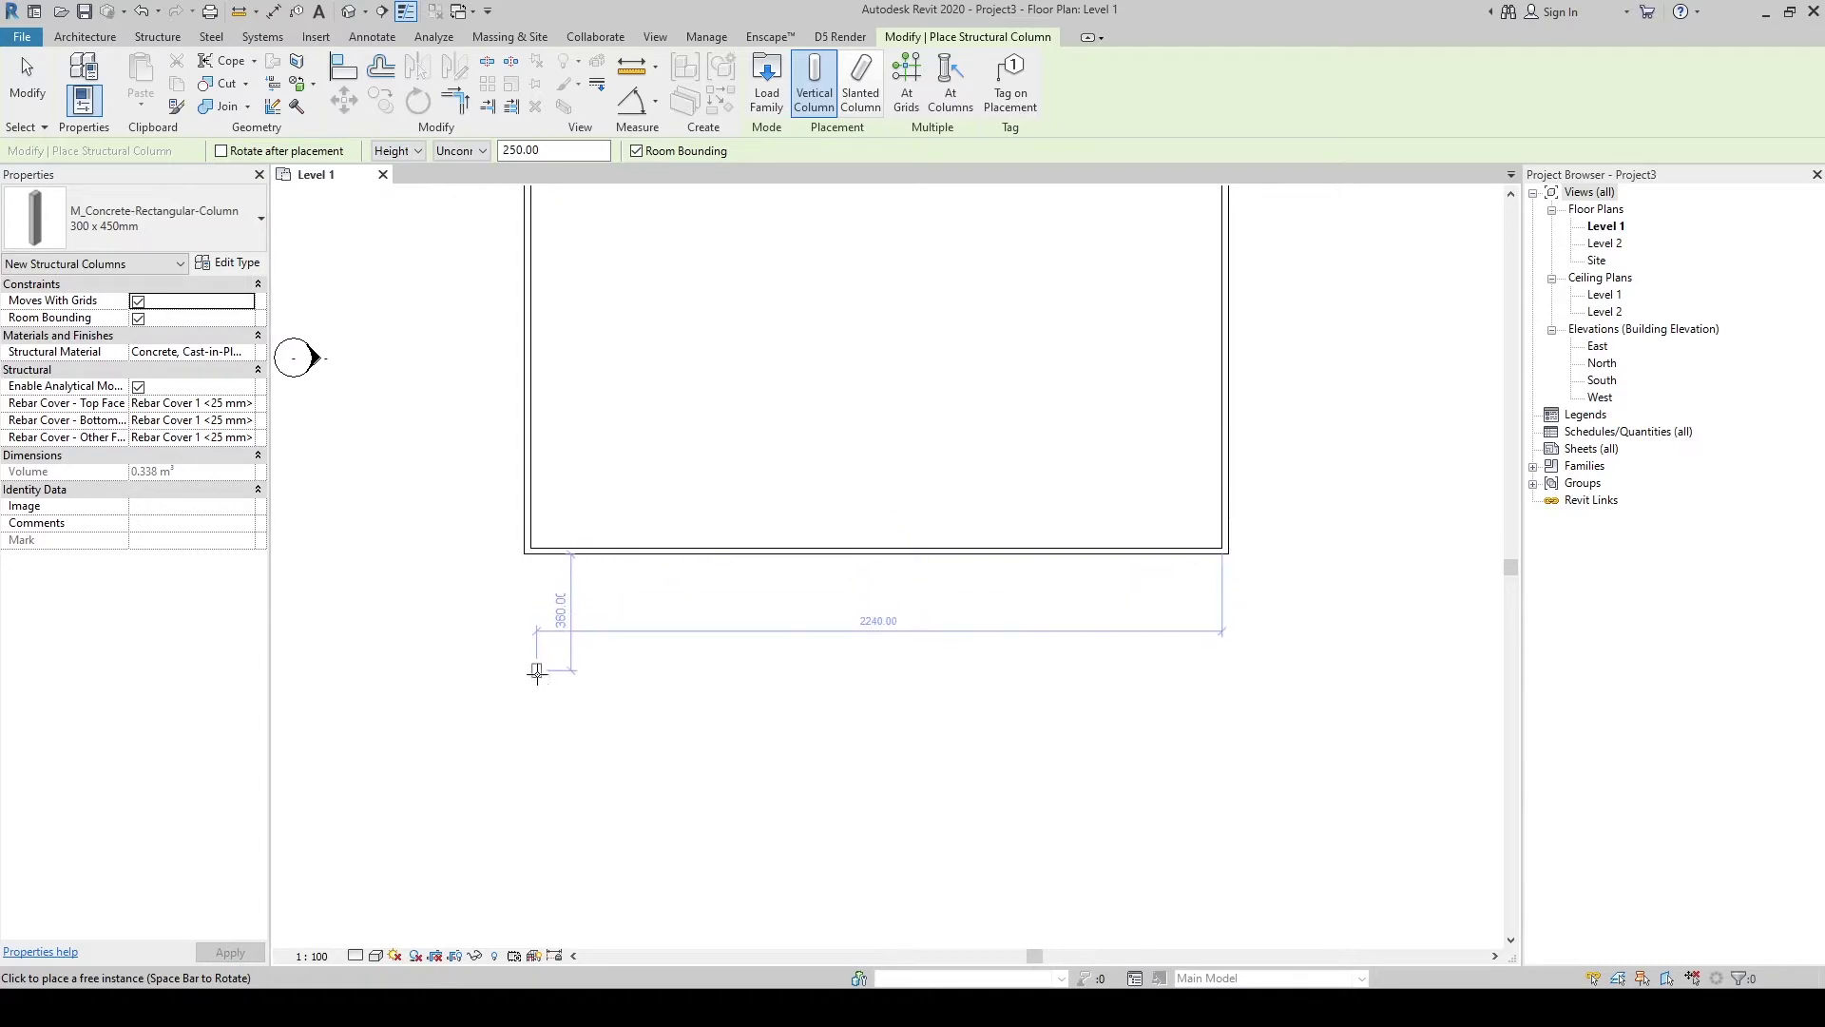
{"action": "left_click", "coordinate": [549, 691]}
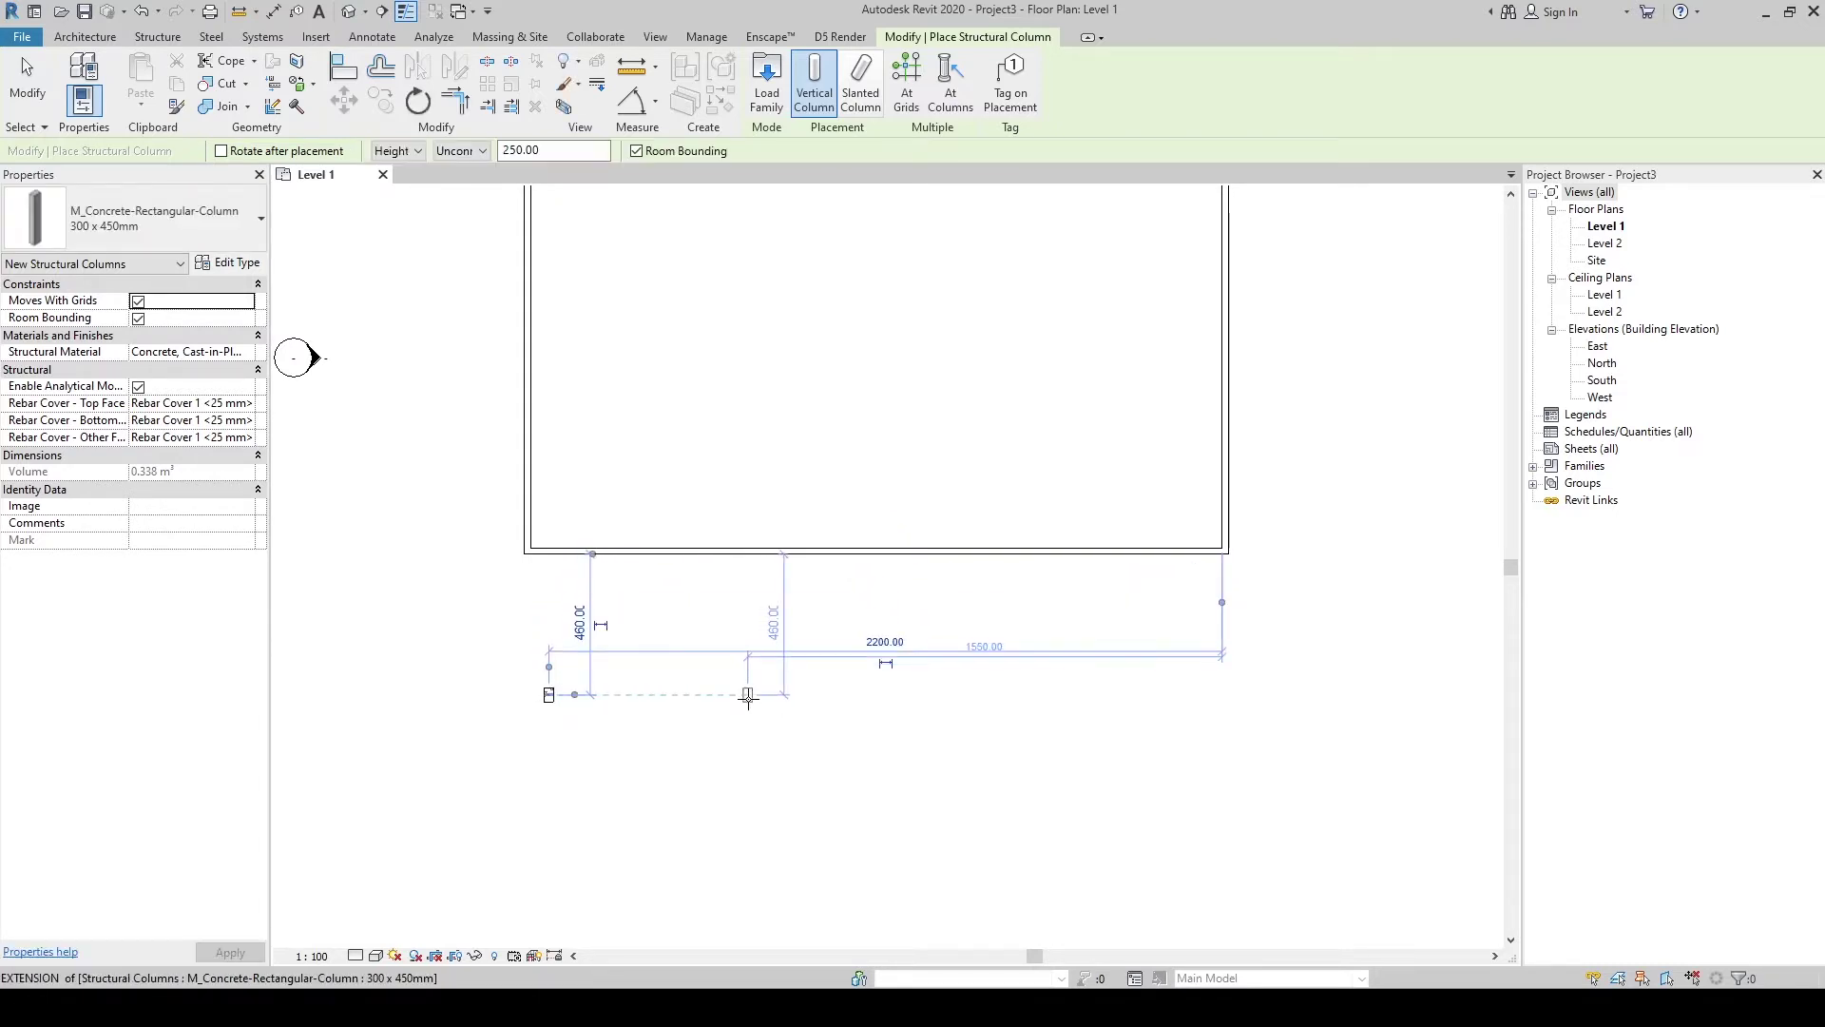
{"action": "left_click", "coordinate": [747, 694]}
{"action": "left_click", "coordinate": [955, 695]}
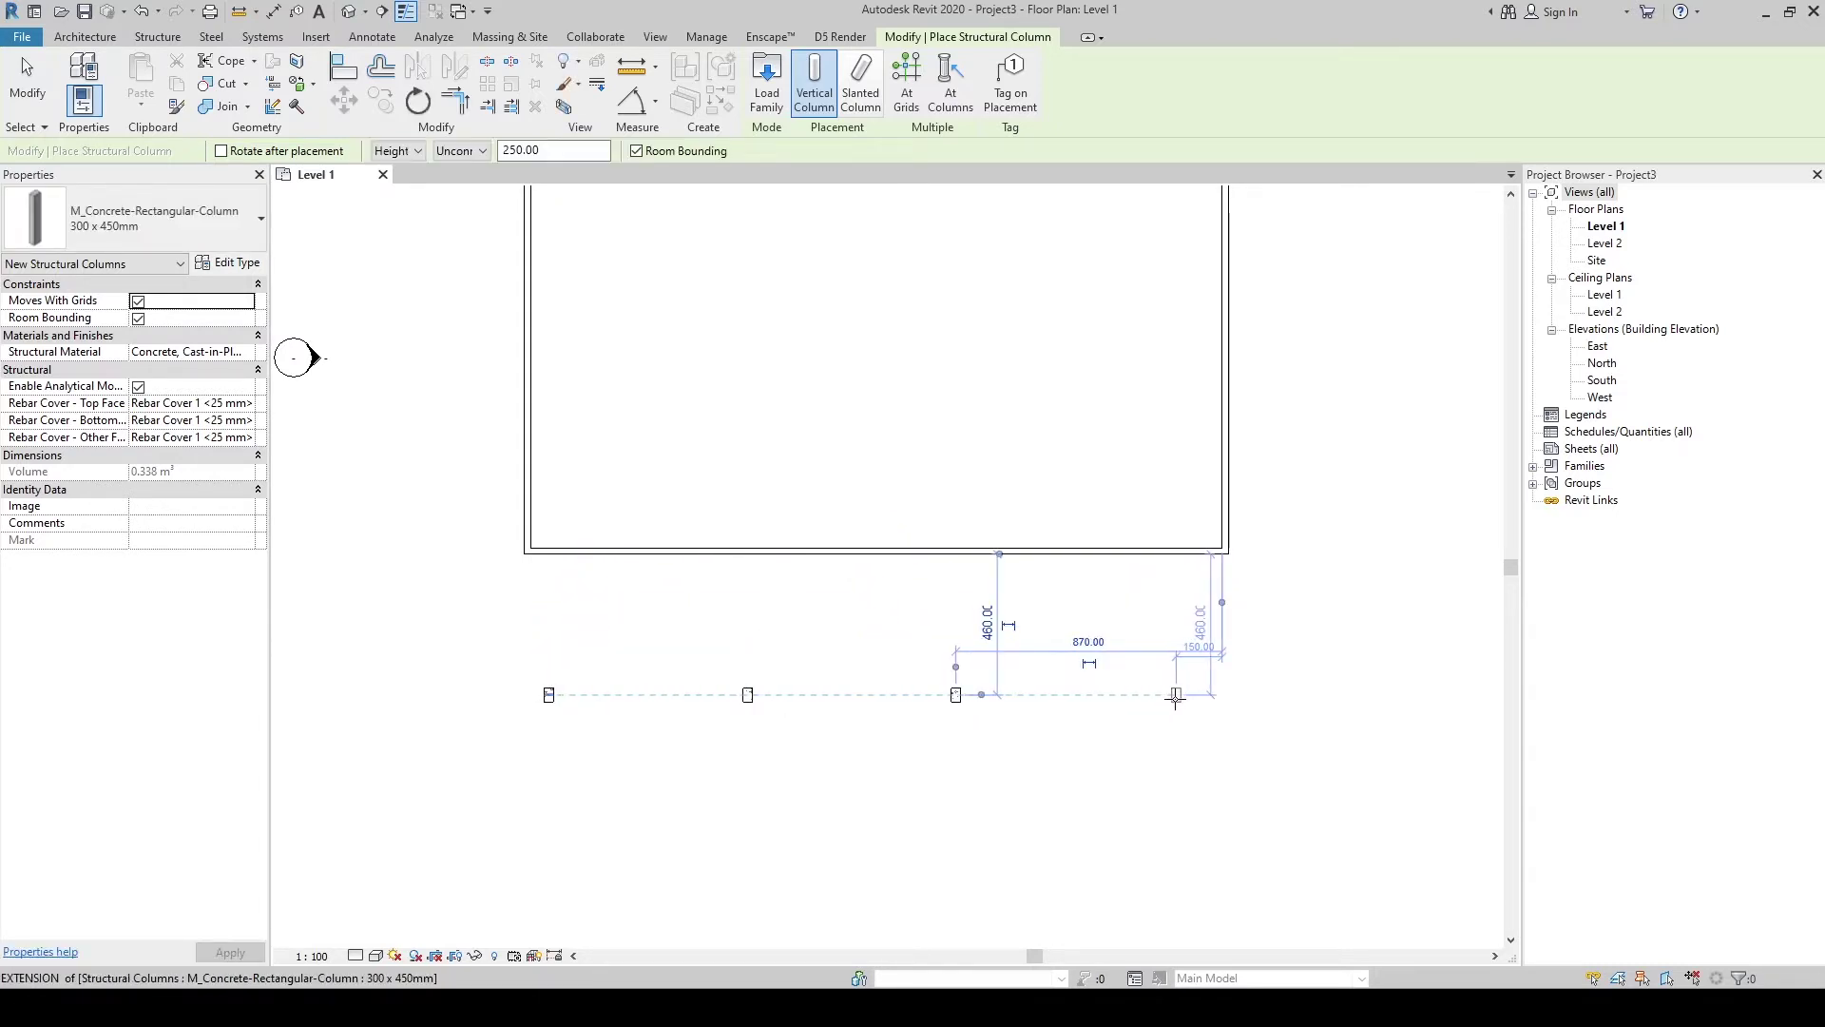
{"action": "left_click", "coordinate": [1176, 694]}
{"action": "key", "text": "Escape"}
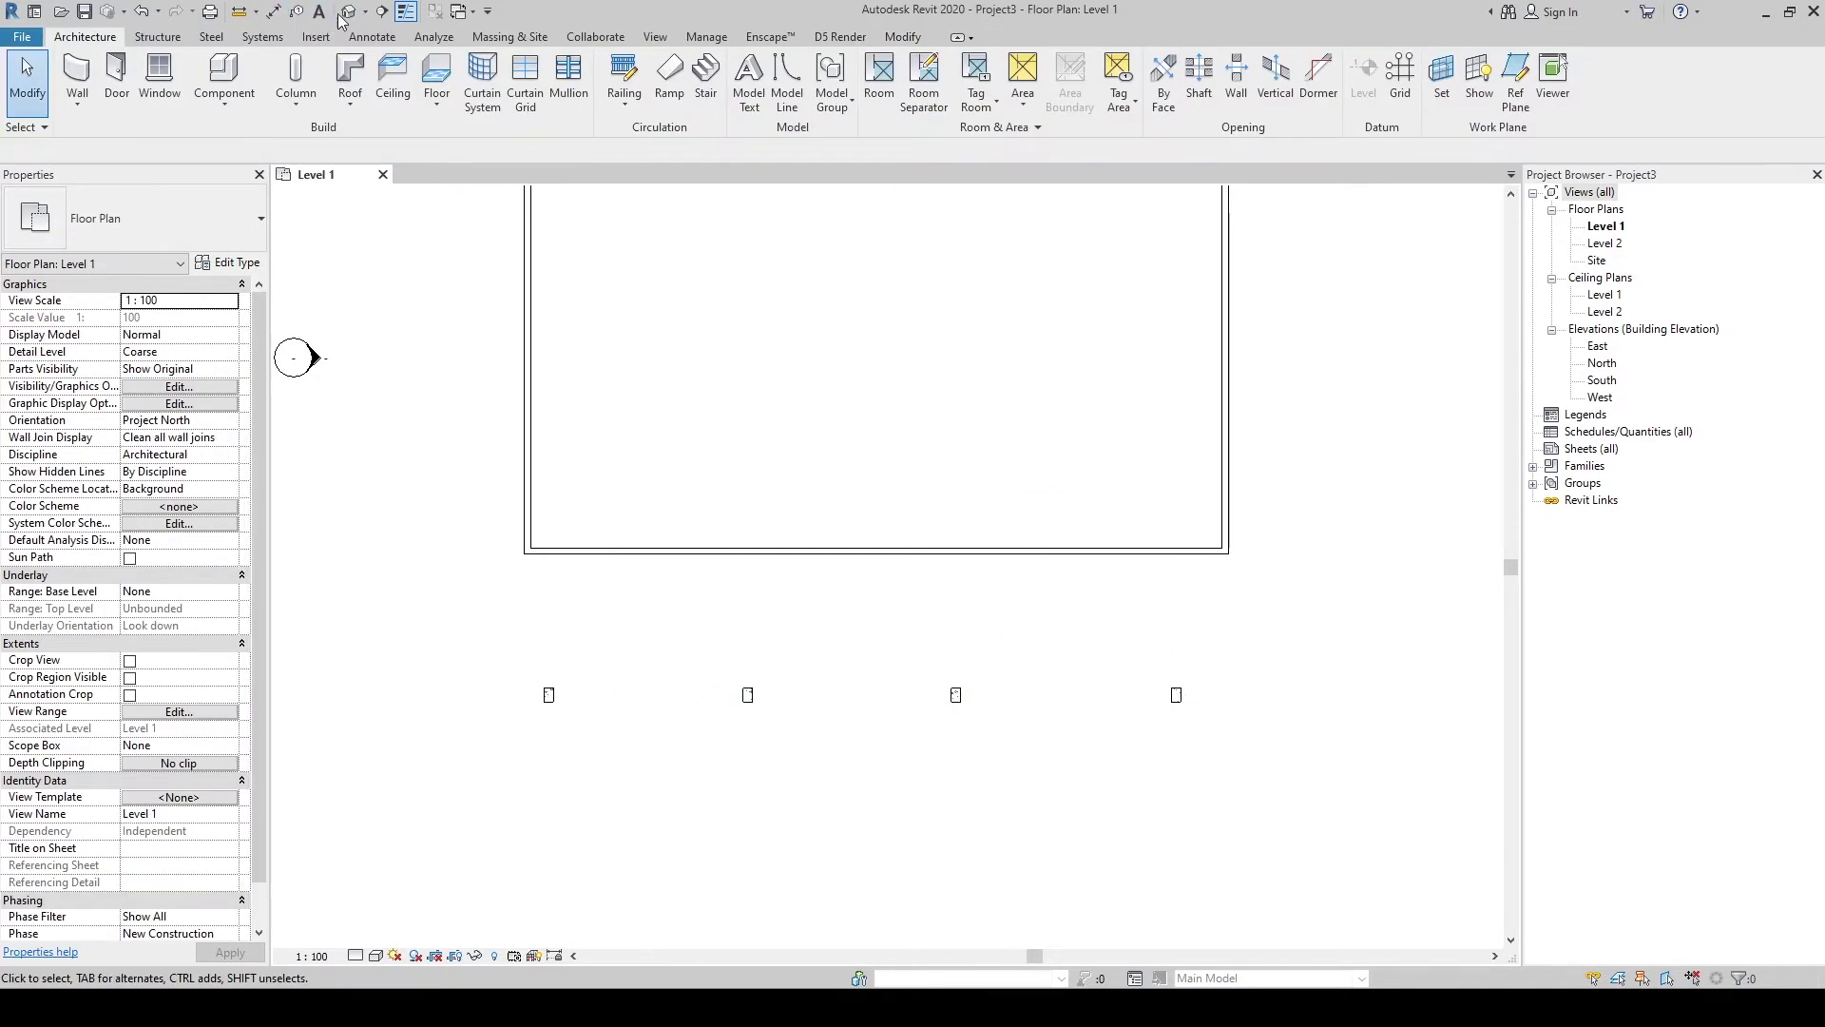
{"action": "left_click", "coordinate": [348, 13]}
Step: Orbit the 3D model to view the enclosure and column row from the side
{"action": "mouse_move", "coordinate": [684, 465]}
{"action": "middle_mouse_down", "text": "shift"}
{"action": "mouse_move", "coordinate": [946, 525]}
{"action": "mouse_move", "coordinate": [1092, 521]}
{"action": "mouse_move", "coordinate": [888, 346]}
{"action": "mouse_move", "coordinate": [1082, 539]}
{"action": "mouse_move", "coordinate": [951, 570]}
{"action": "middle_mouse_up", "text": "shift"}
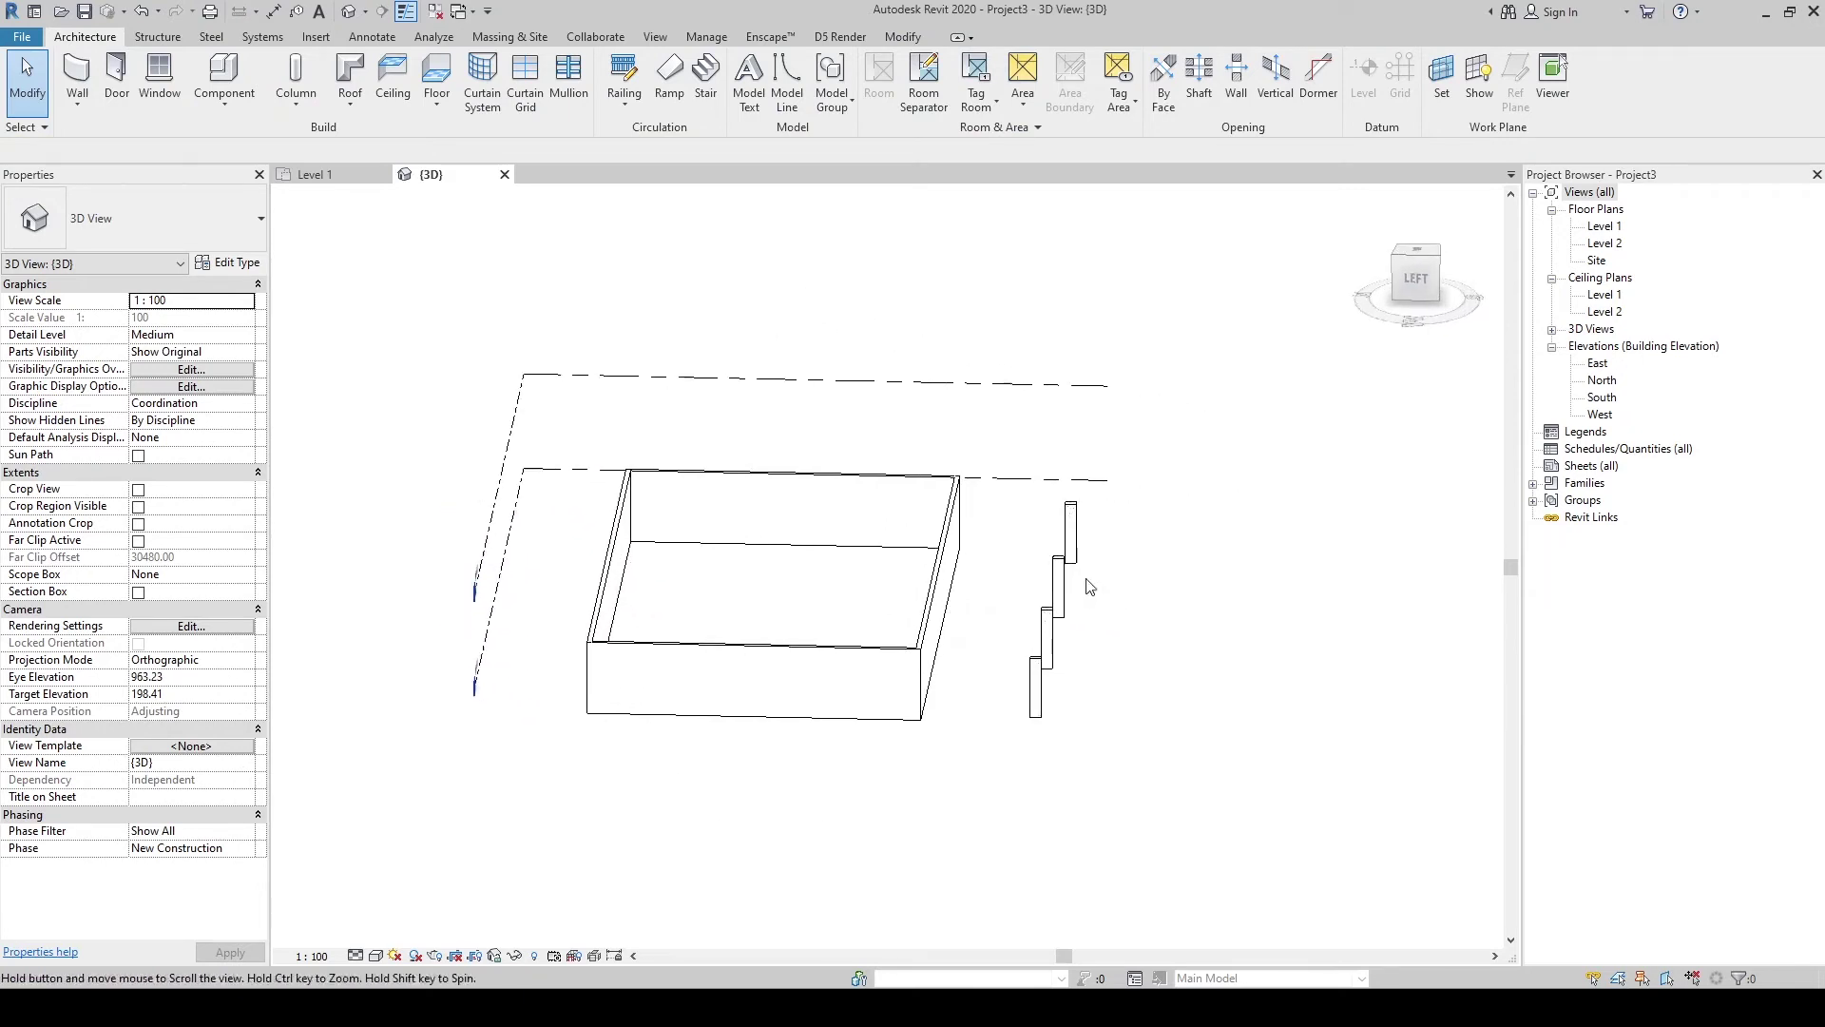
{"action": "left_click", "coordinate": [147, 37]}
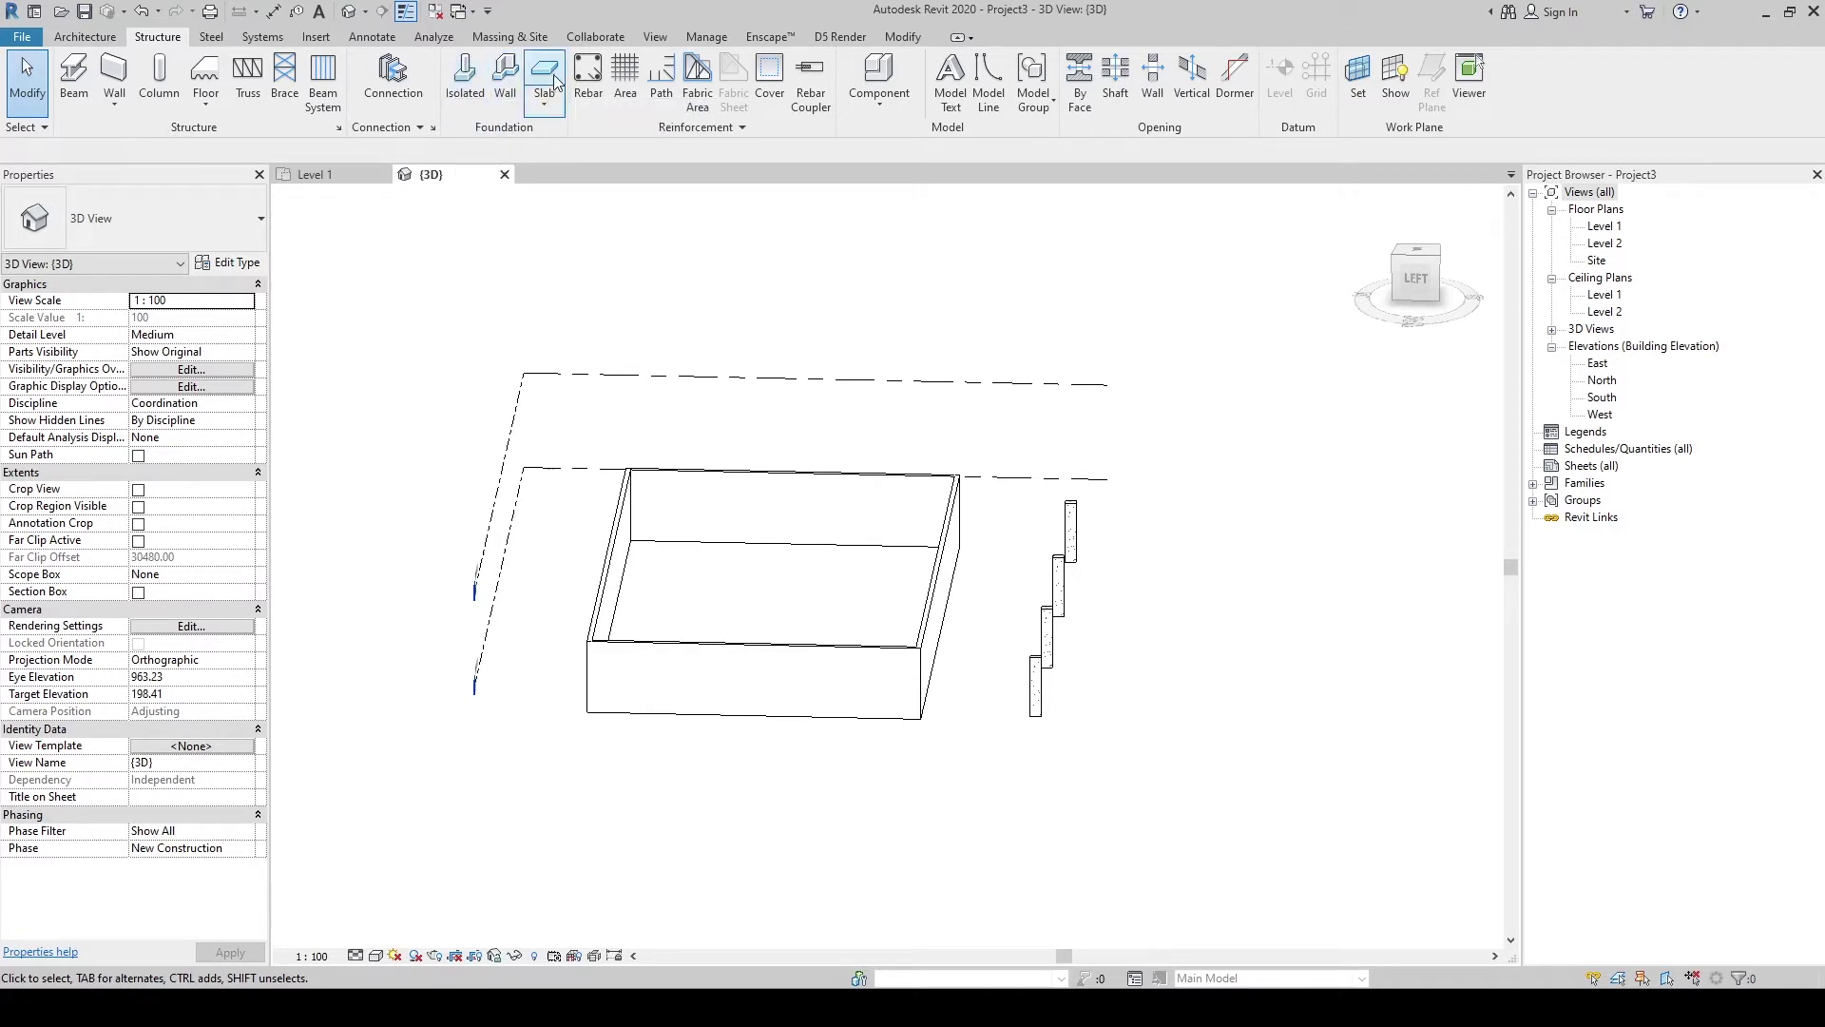
Step: Load the 1800 x 1200 x 450mm M_Footing-Rectangular family from US Metric > Structural Foundations
{"action": "left_click", "coordinate": [546, 109]}
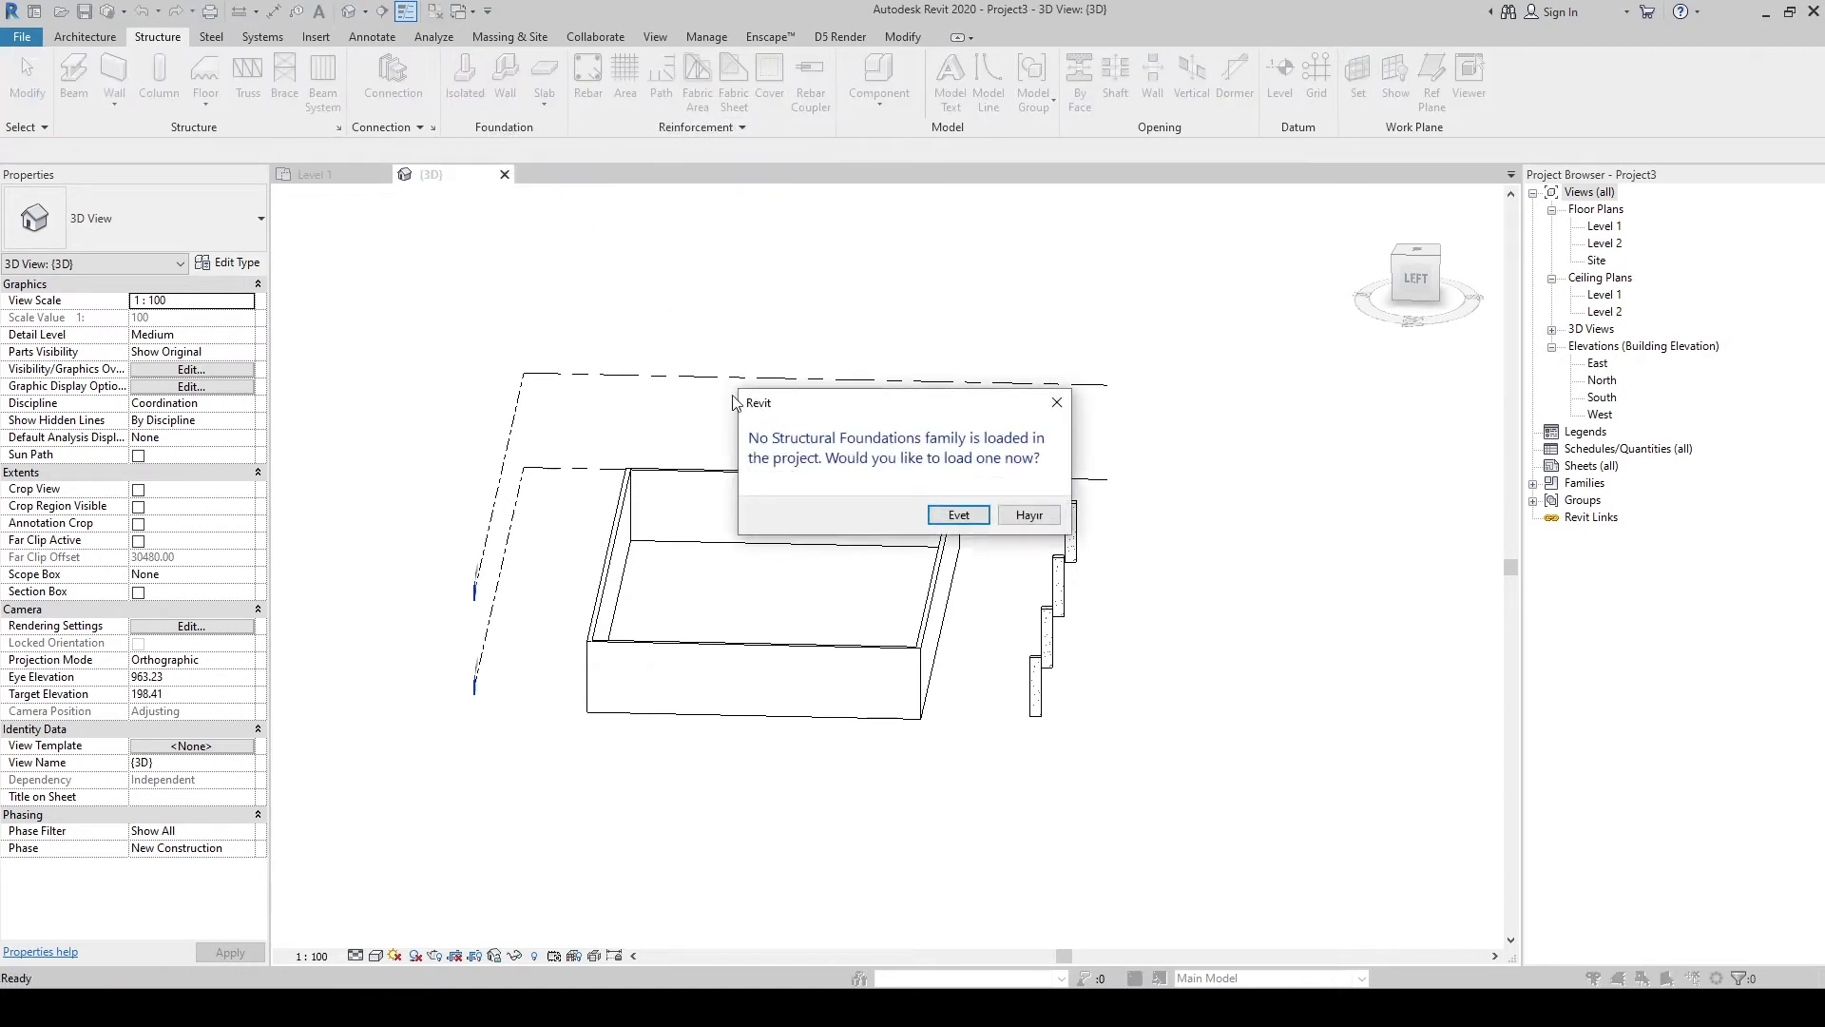
{"action": "left_click", "coordinate": [954, 518]}
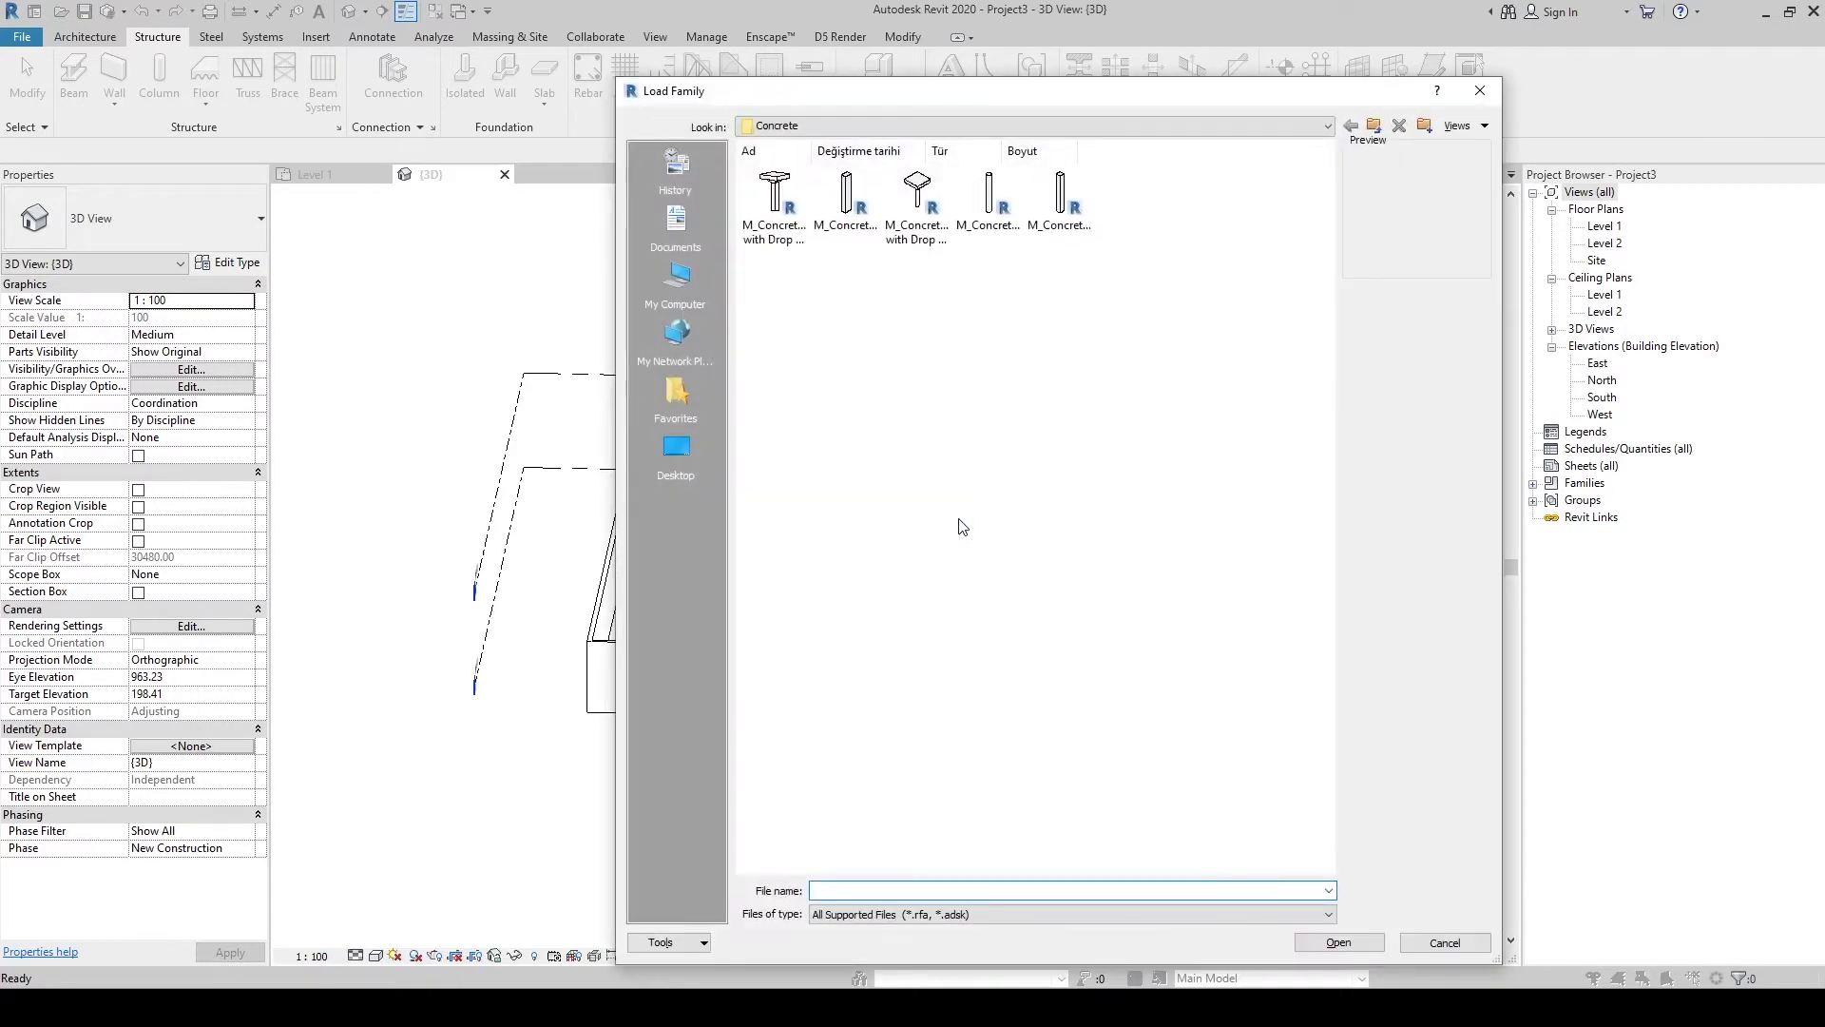
{"action": "left_click", "coordinate": [1383, 134]}
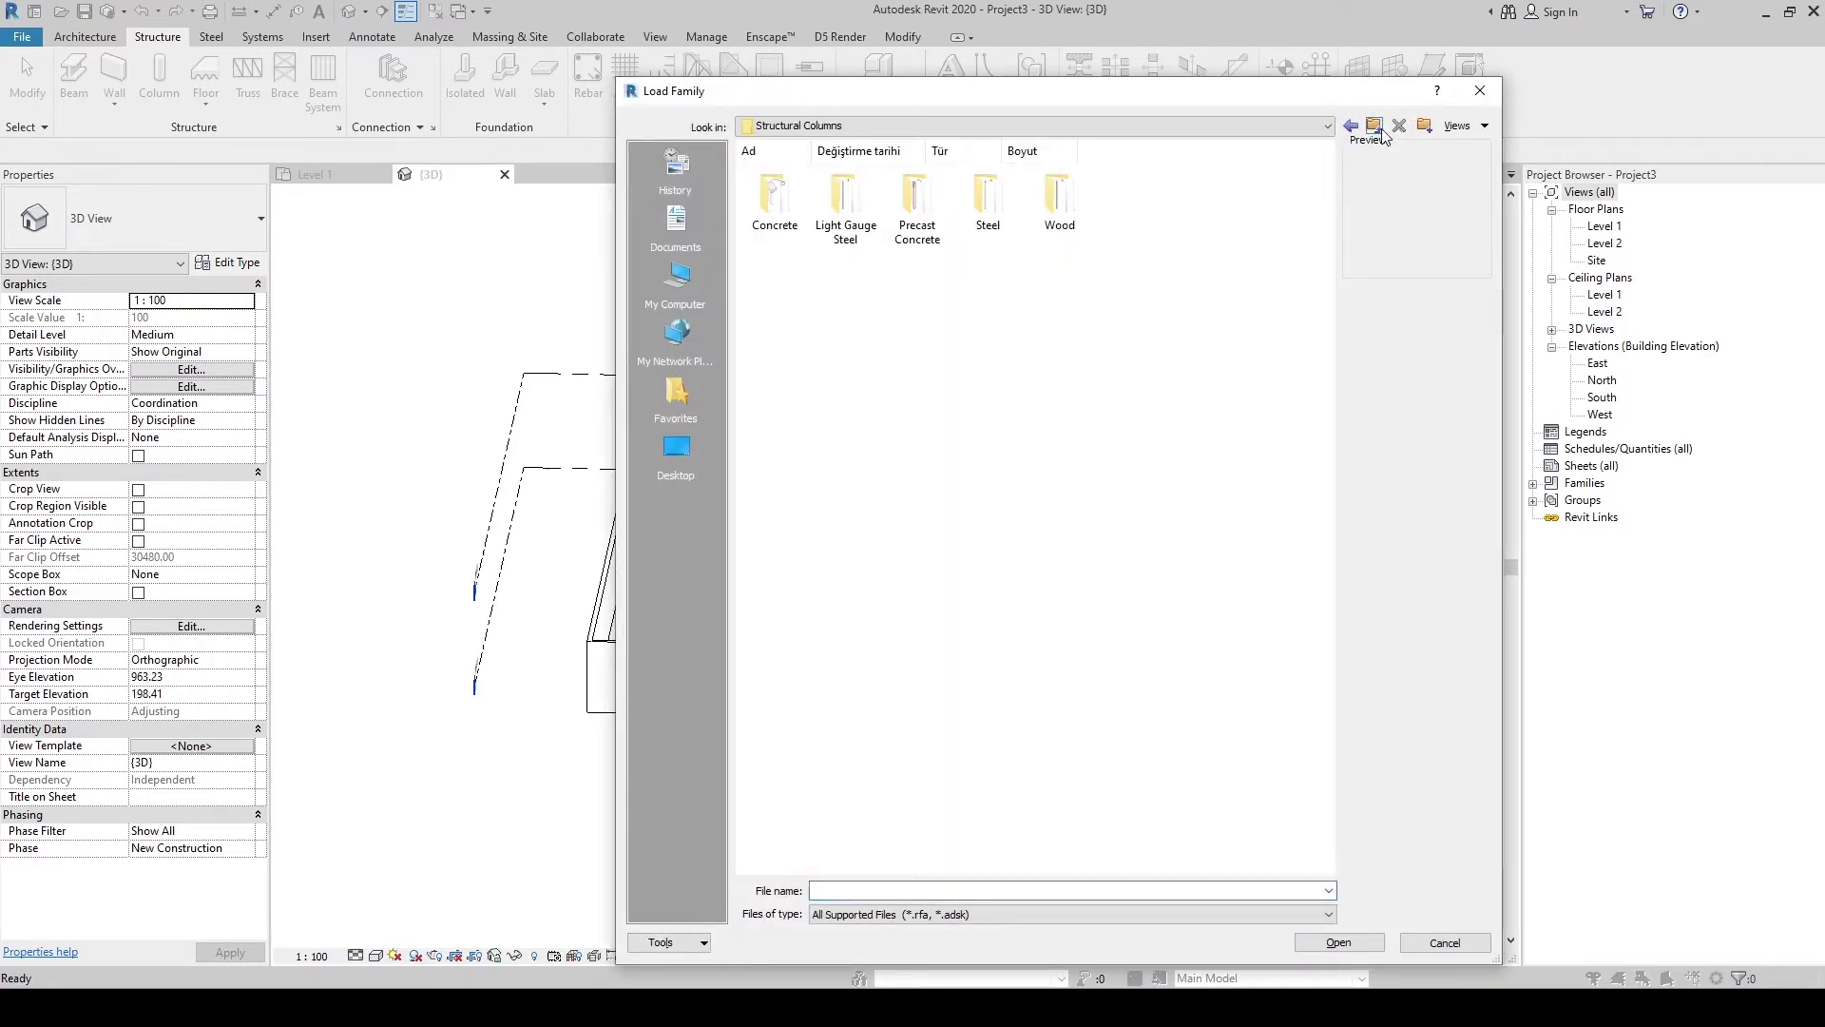
{"action": "left_click", "coordinate": [1383, 134]}
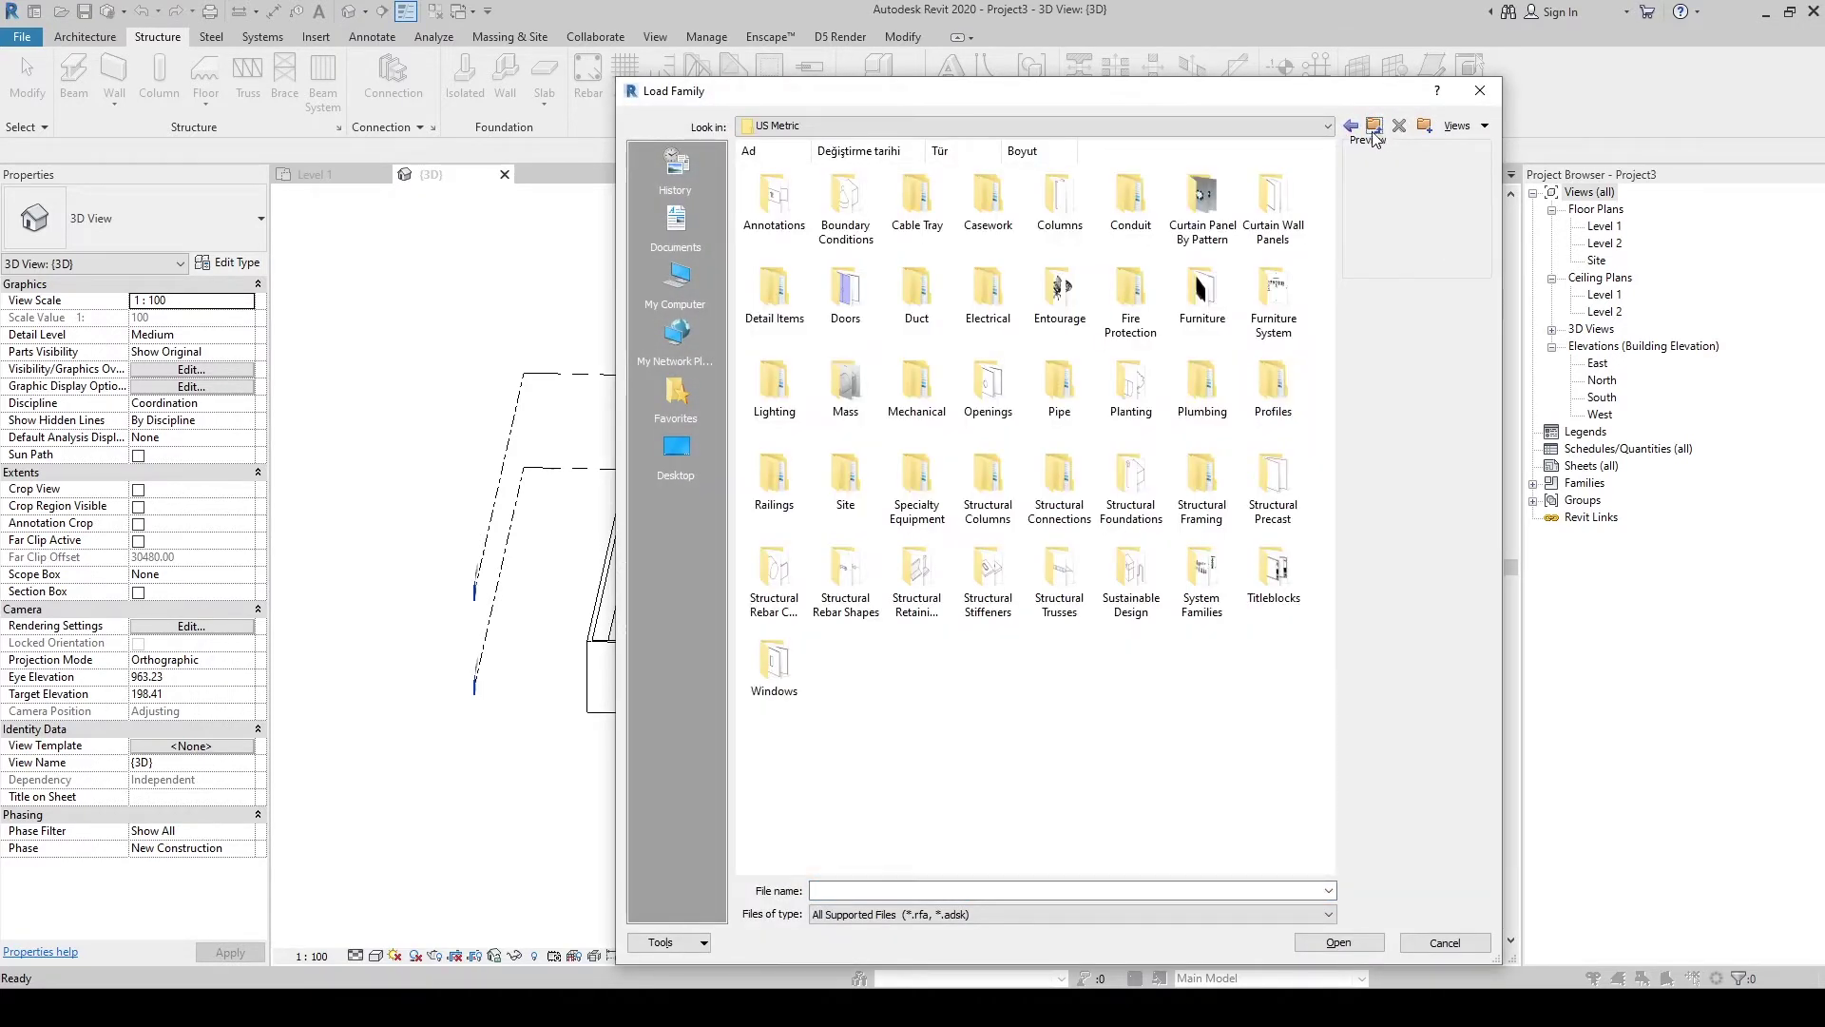
{"action": "double_click", "coordinate": [1131, 480]}
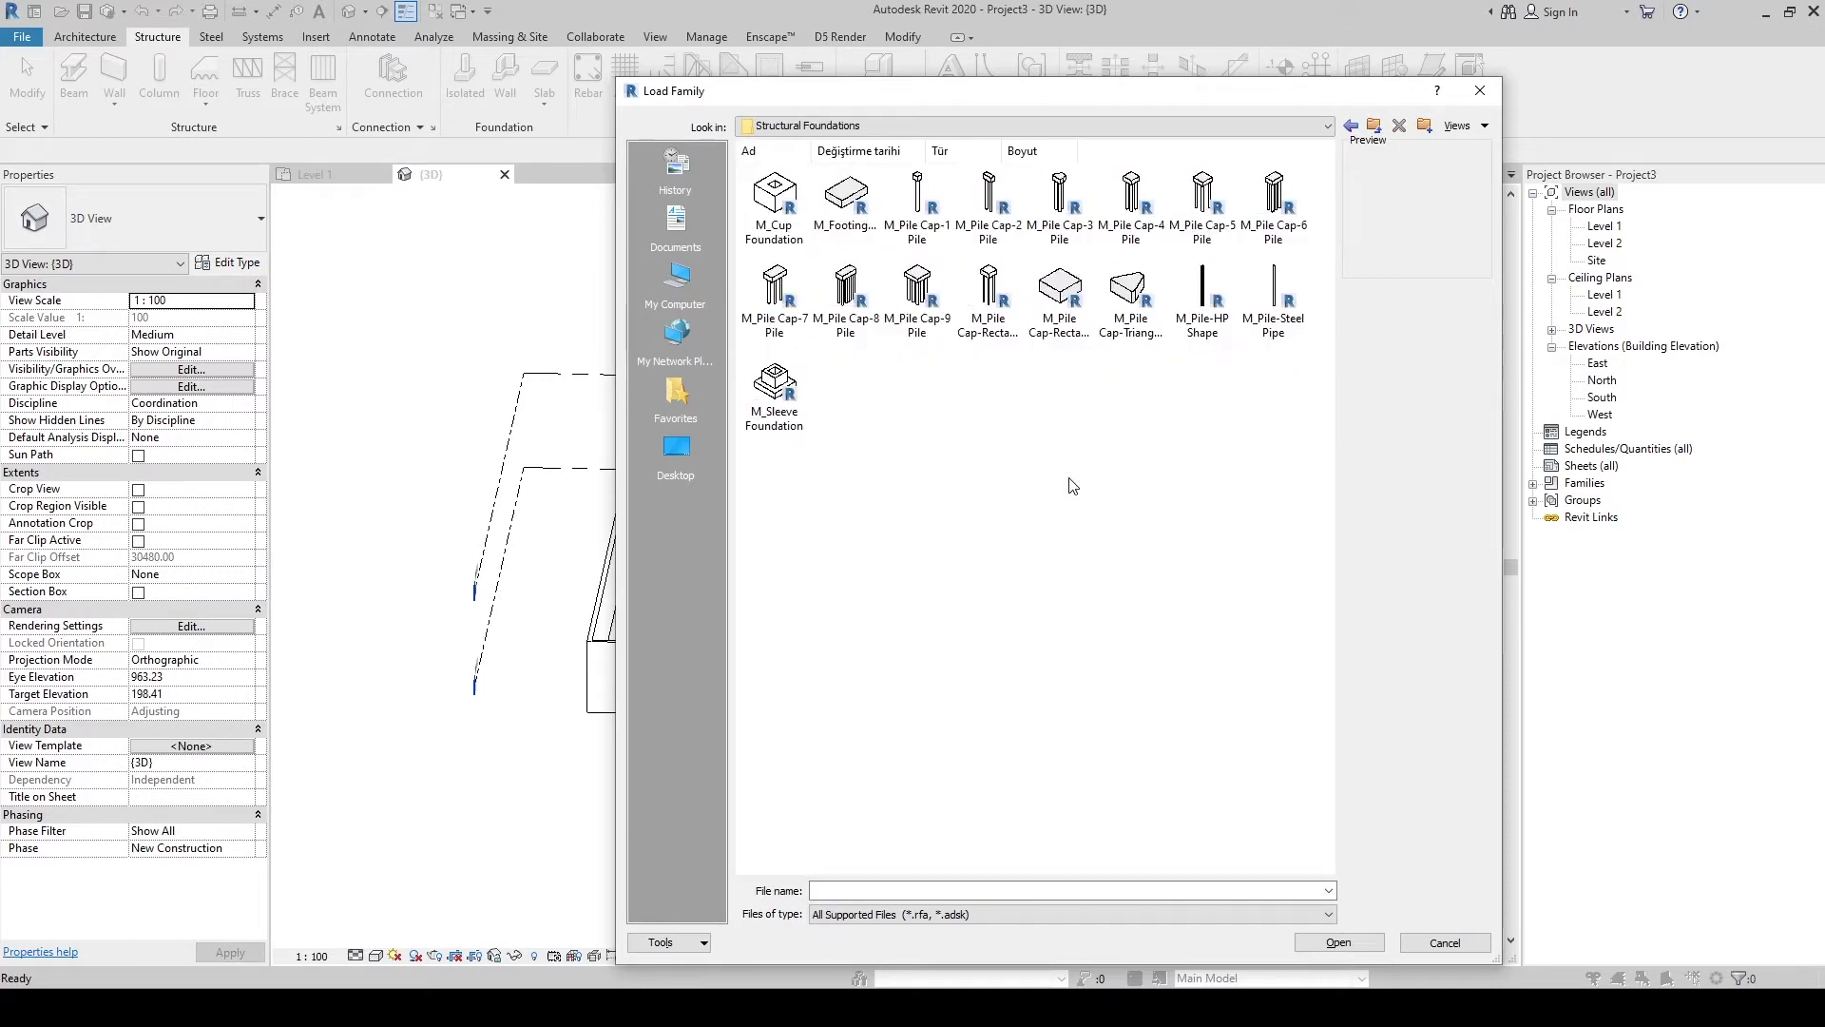
{"action": "left_click", "coordinate": [863, 178]}
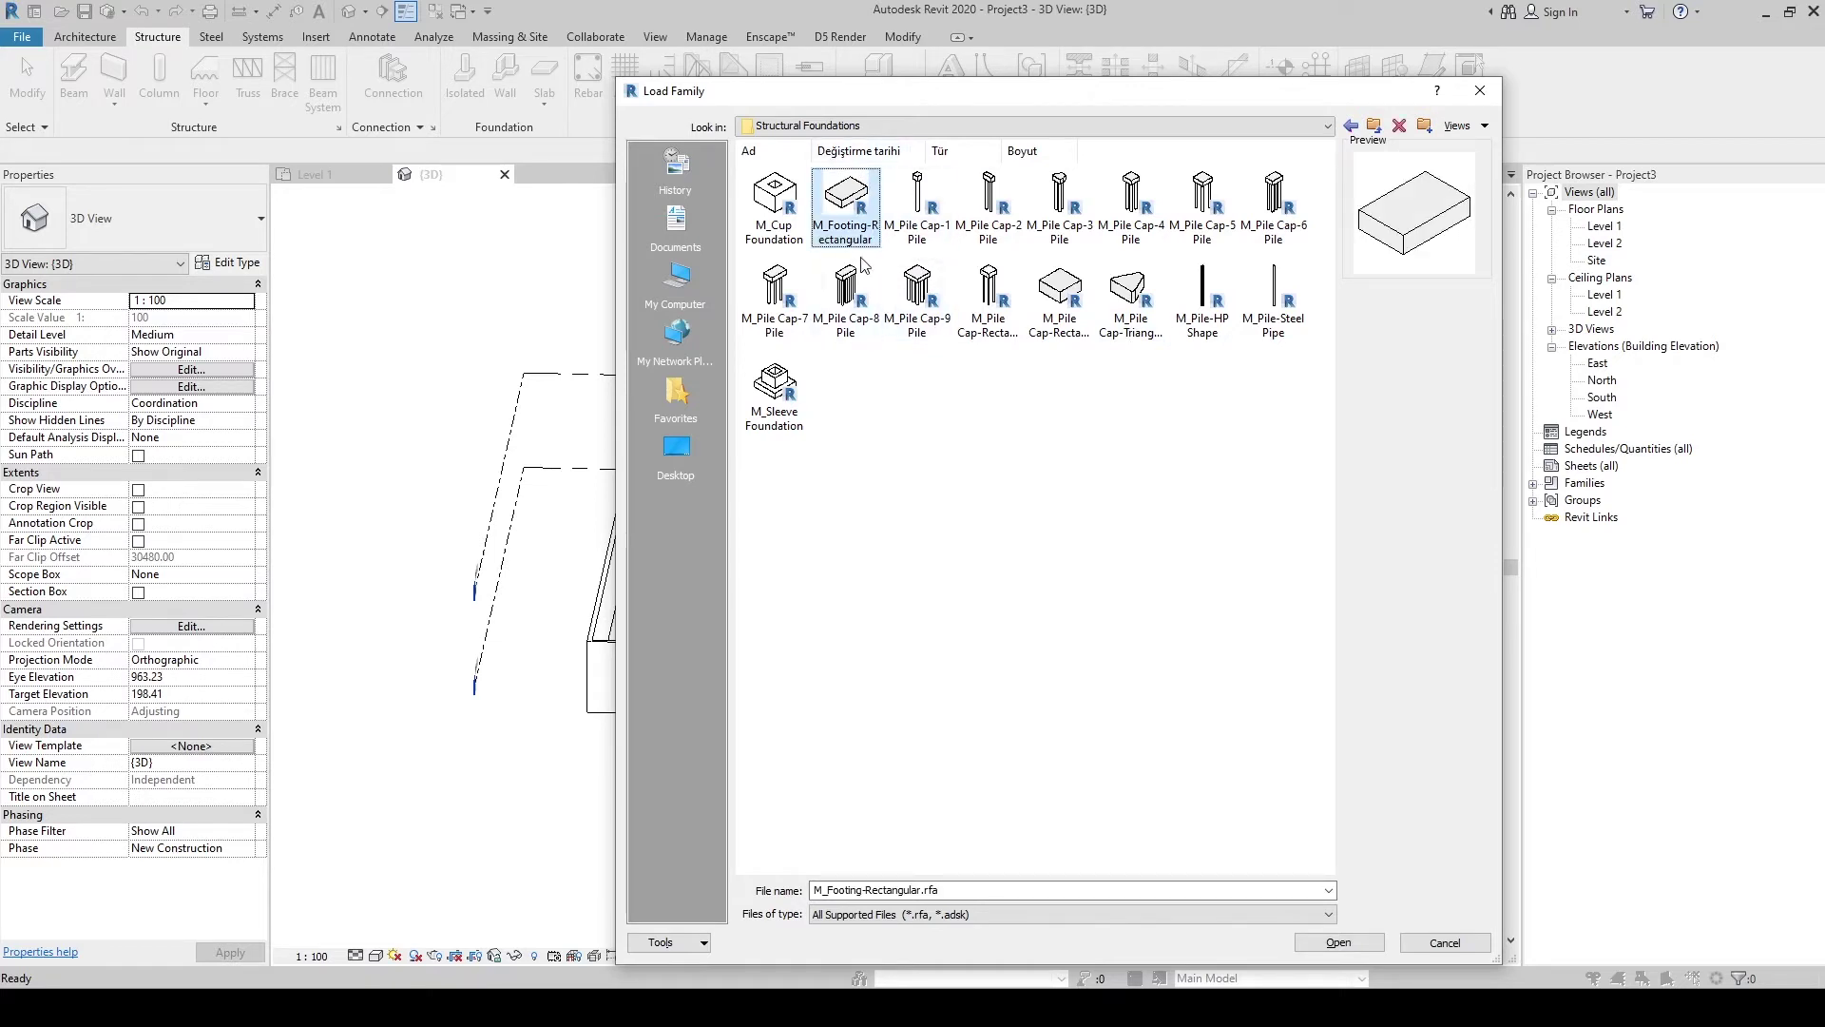
{"action": "double_click", "coordinate": [849, 195]}
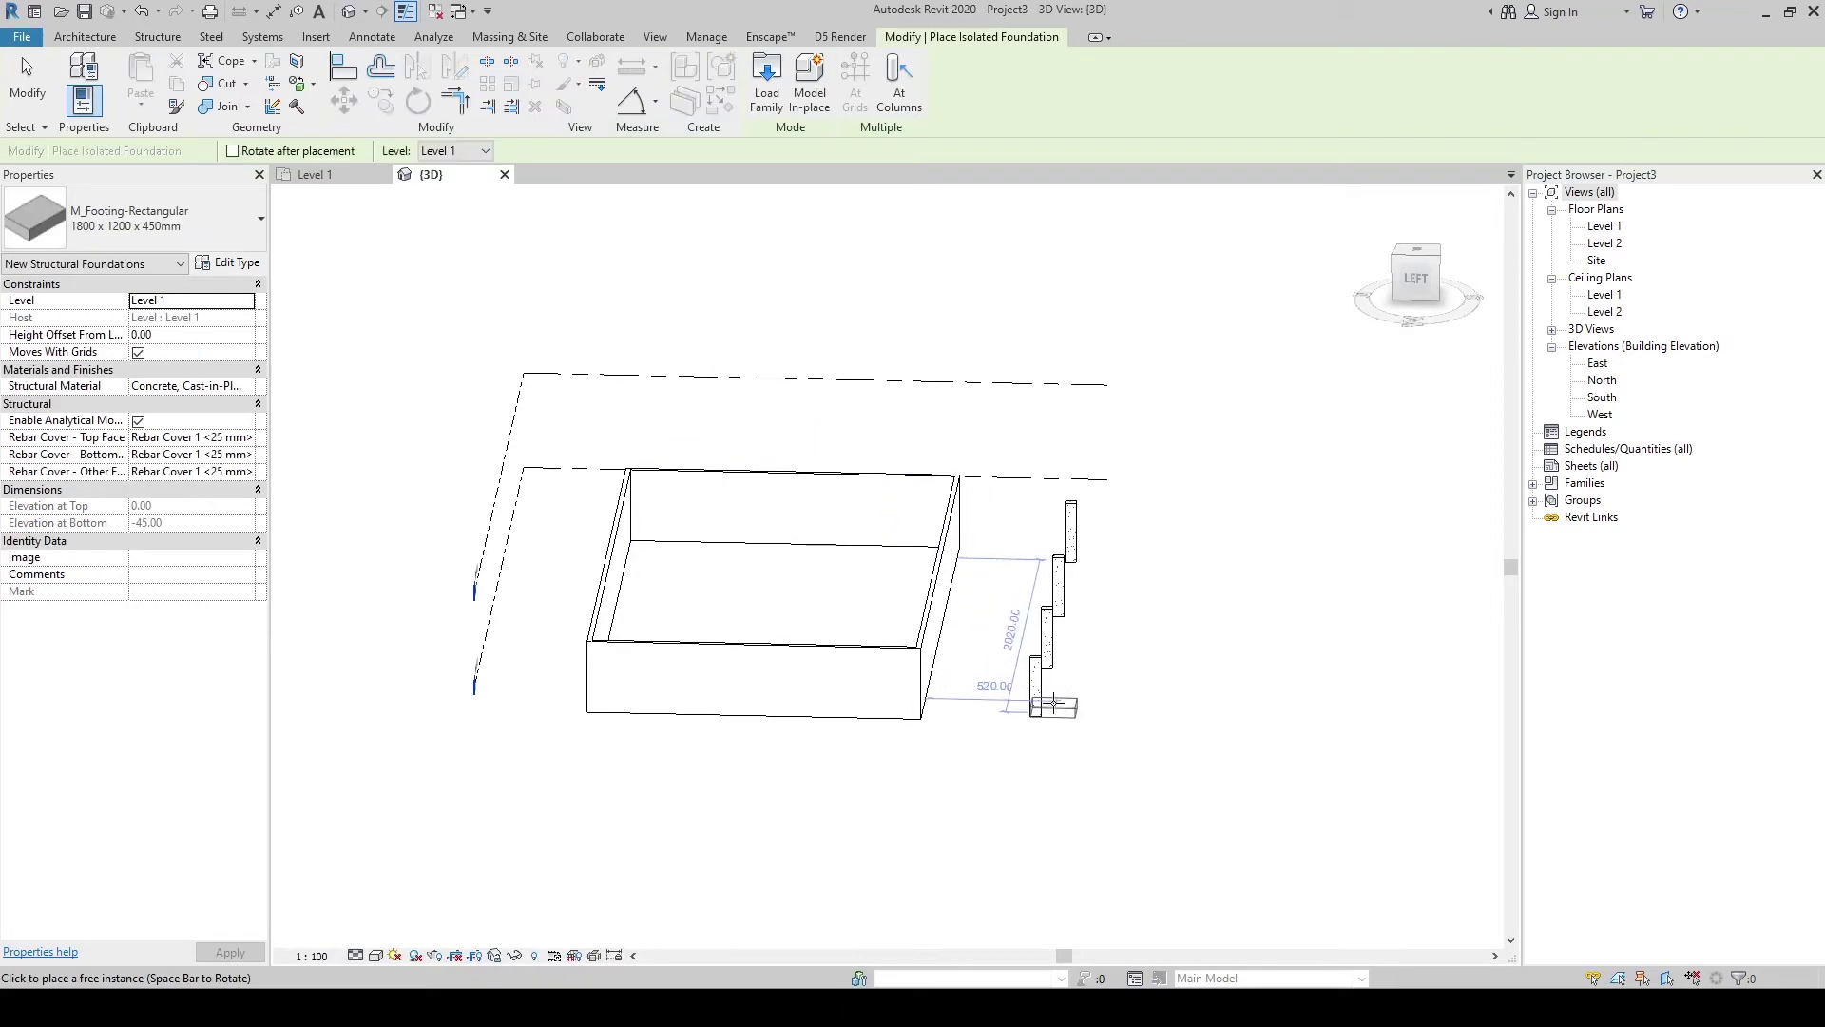
Step: In the Level 1 plan, place one rectangular isolated footing centred on a column
{"action": "scroll", "coordinate": [1054, 703], "scroll_direction": "up", "scroll_amount": 2}
{"action": "scroll", "coordinate": [1045, 708], "scroll_direction": "up", "scroll_amount": 2}
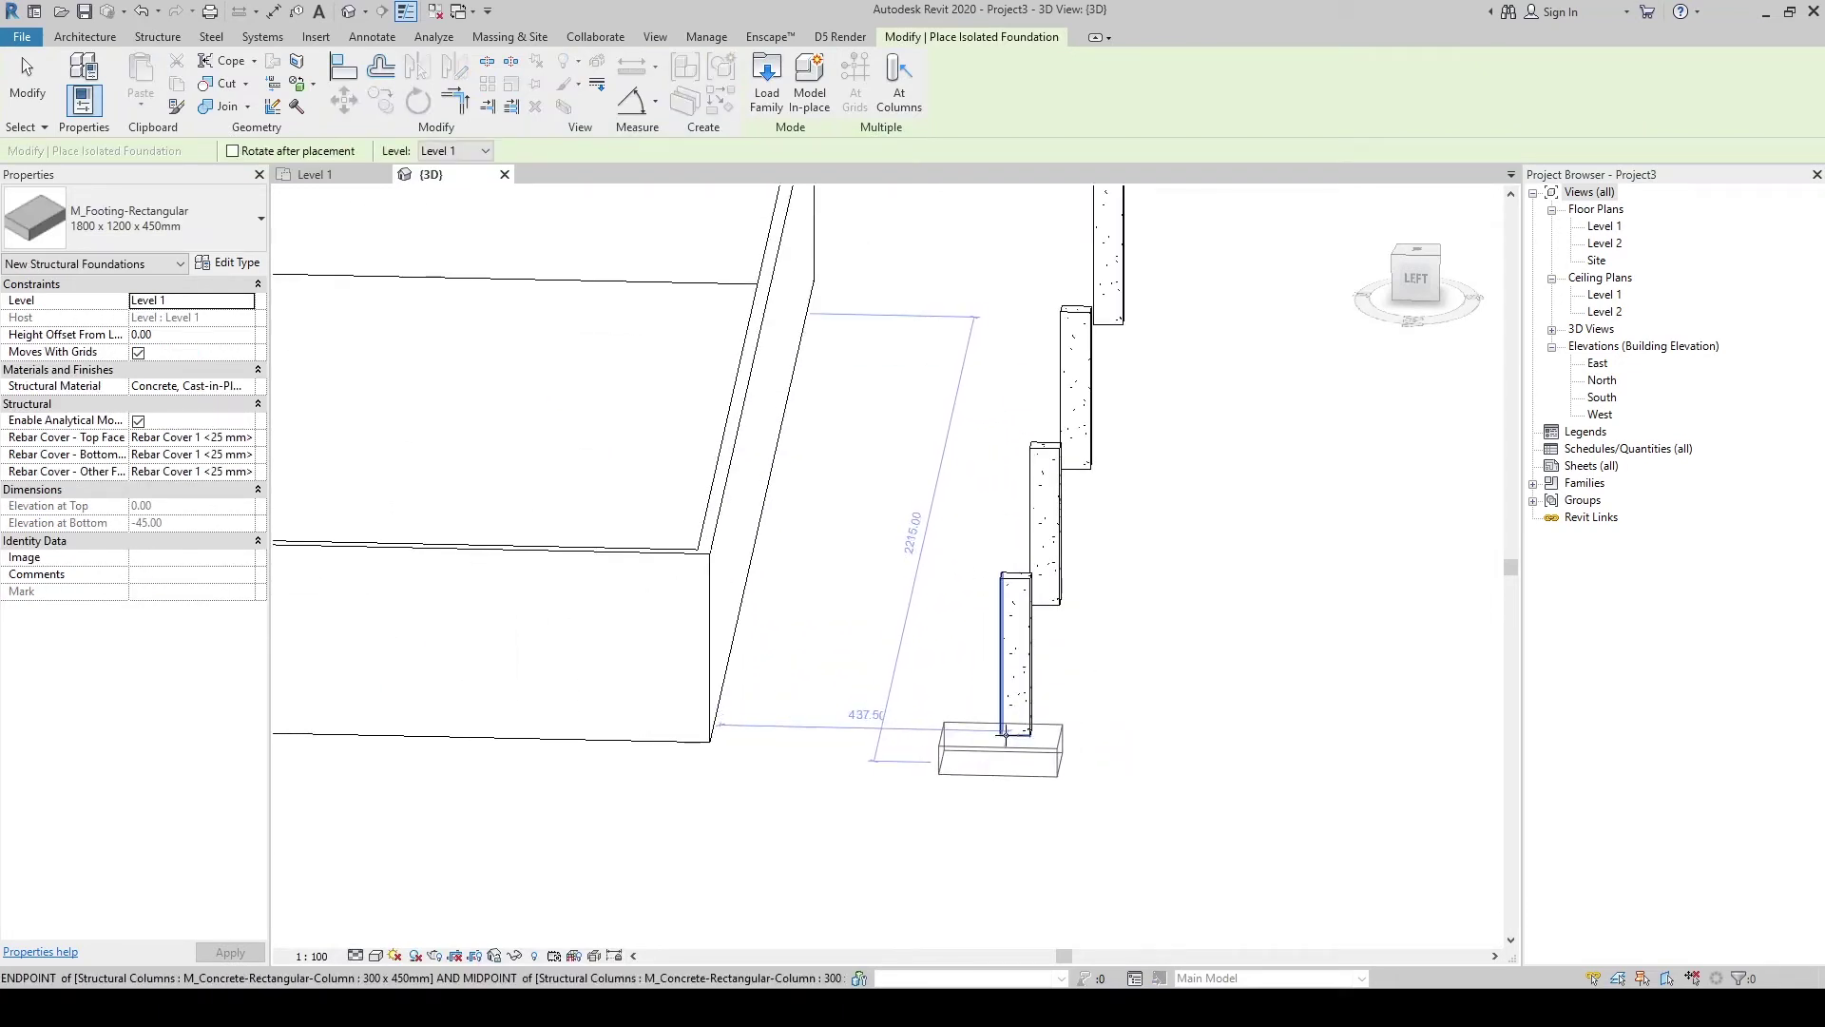
{"action": "scroll", "coordinate": [1011, 737], "scroll_direction": "up", "scroll_amount": 2}
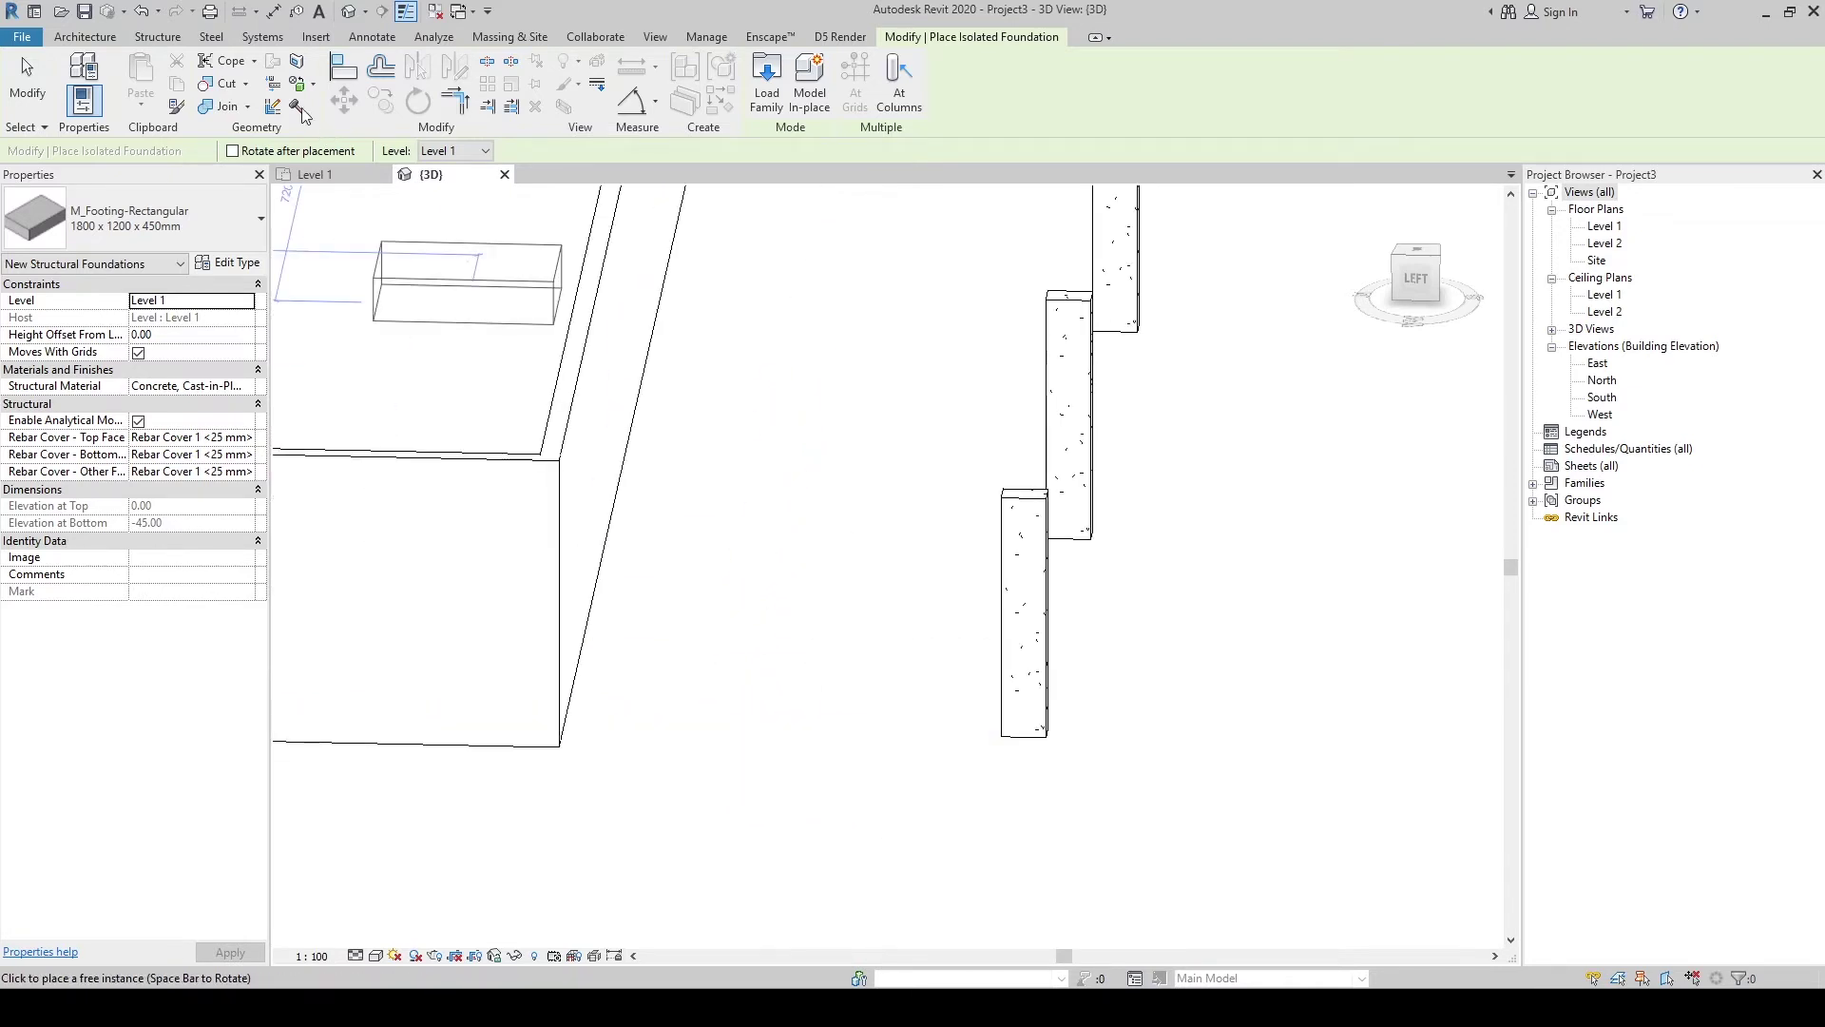
{"action": "left_click", "coordinate": [314, 174]}
{"action": "scroll", "coordinate": [582, 680], "scroll_direction": "up", "scroll_amount": 2}
{"action": "scroll", "coordinate": [582, 652], "scroll_direction": "up", "scroll_amount": 1}
{"action": "scroll", "coordinate": [611, 660], "scroll_direction": "down", "scroll_amount": 2}
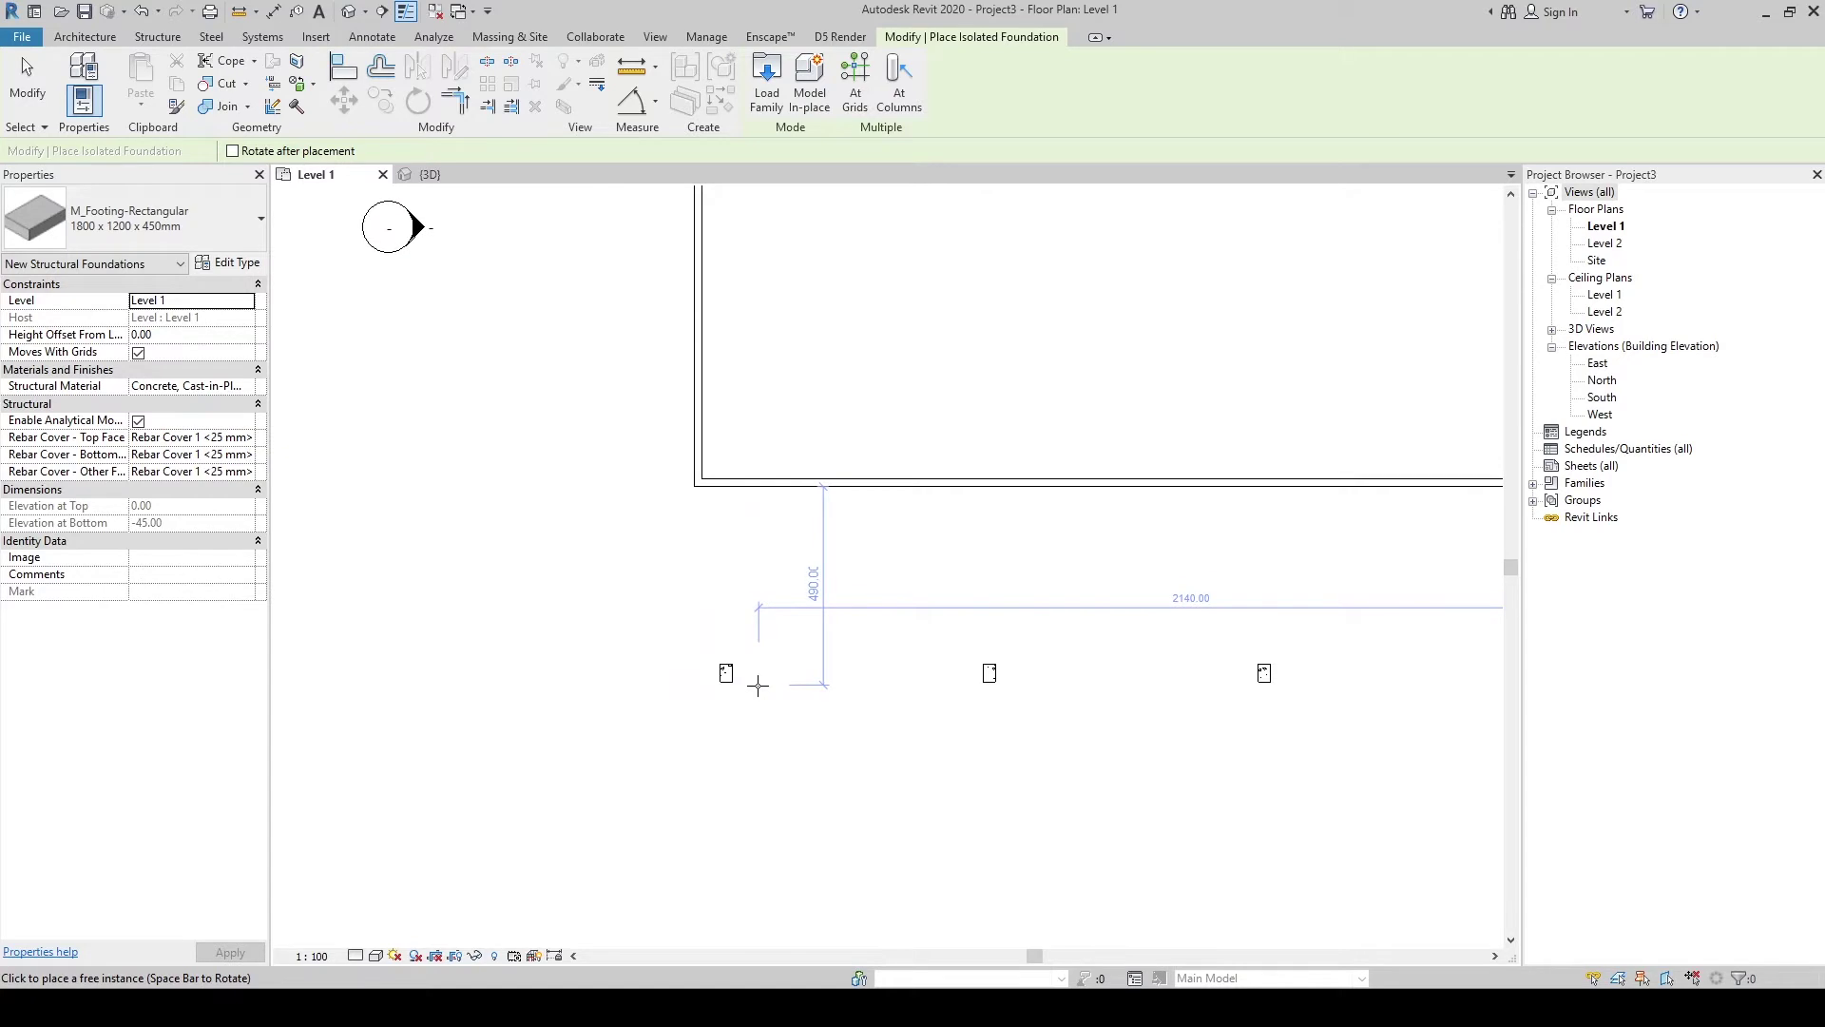
{"action": "left_click", "coordinate": [156, 36]}
{"action": "scroll", "coordinate": [714, 697], "scroll_direction": "up", "scroll_amount": 3}
{"action": "scroll", "coordinate": [727, 599], "scroll_direction": "up", "scroll_amount": 2}
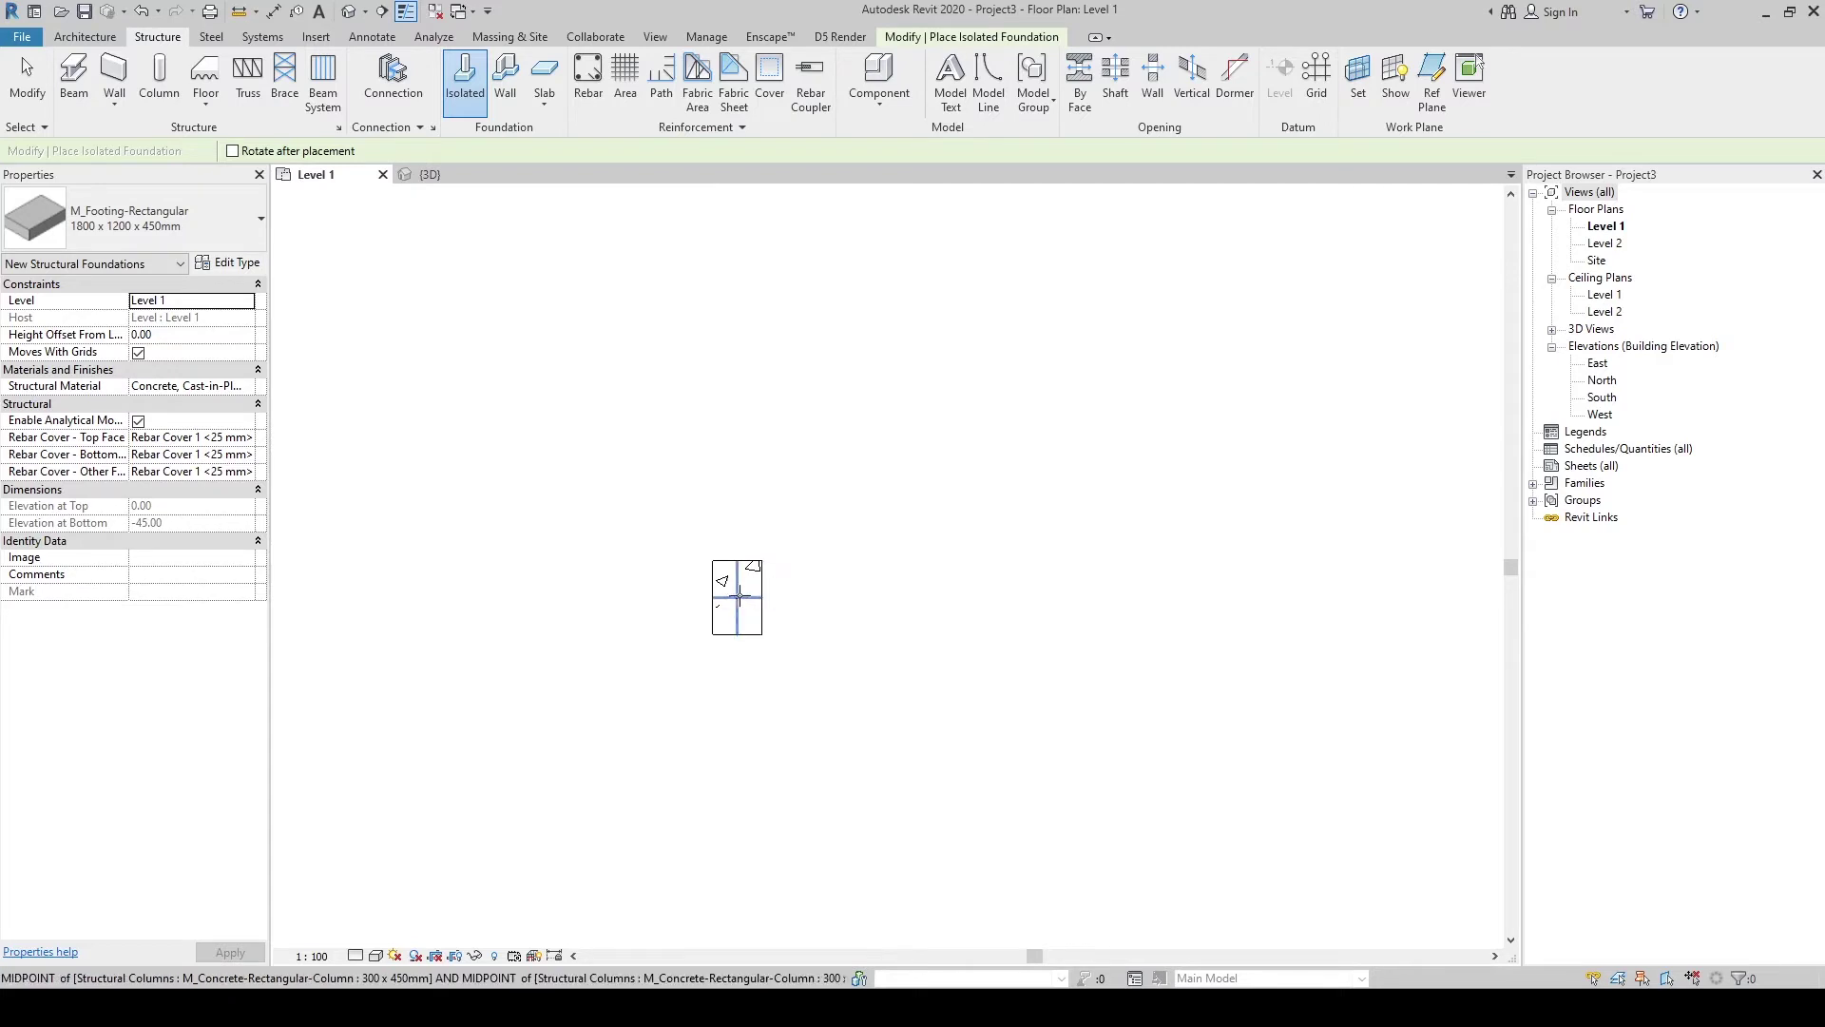
{"action": "left_click", "coordinate": [734, 597]}
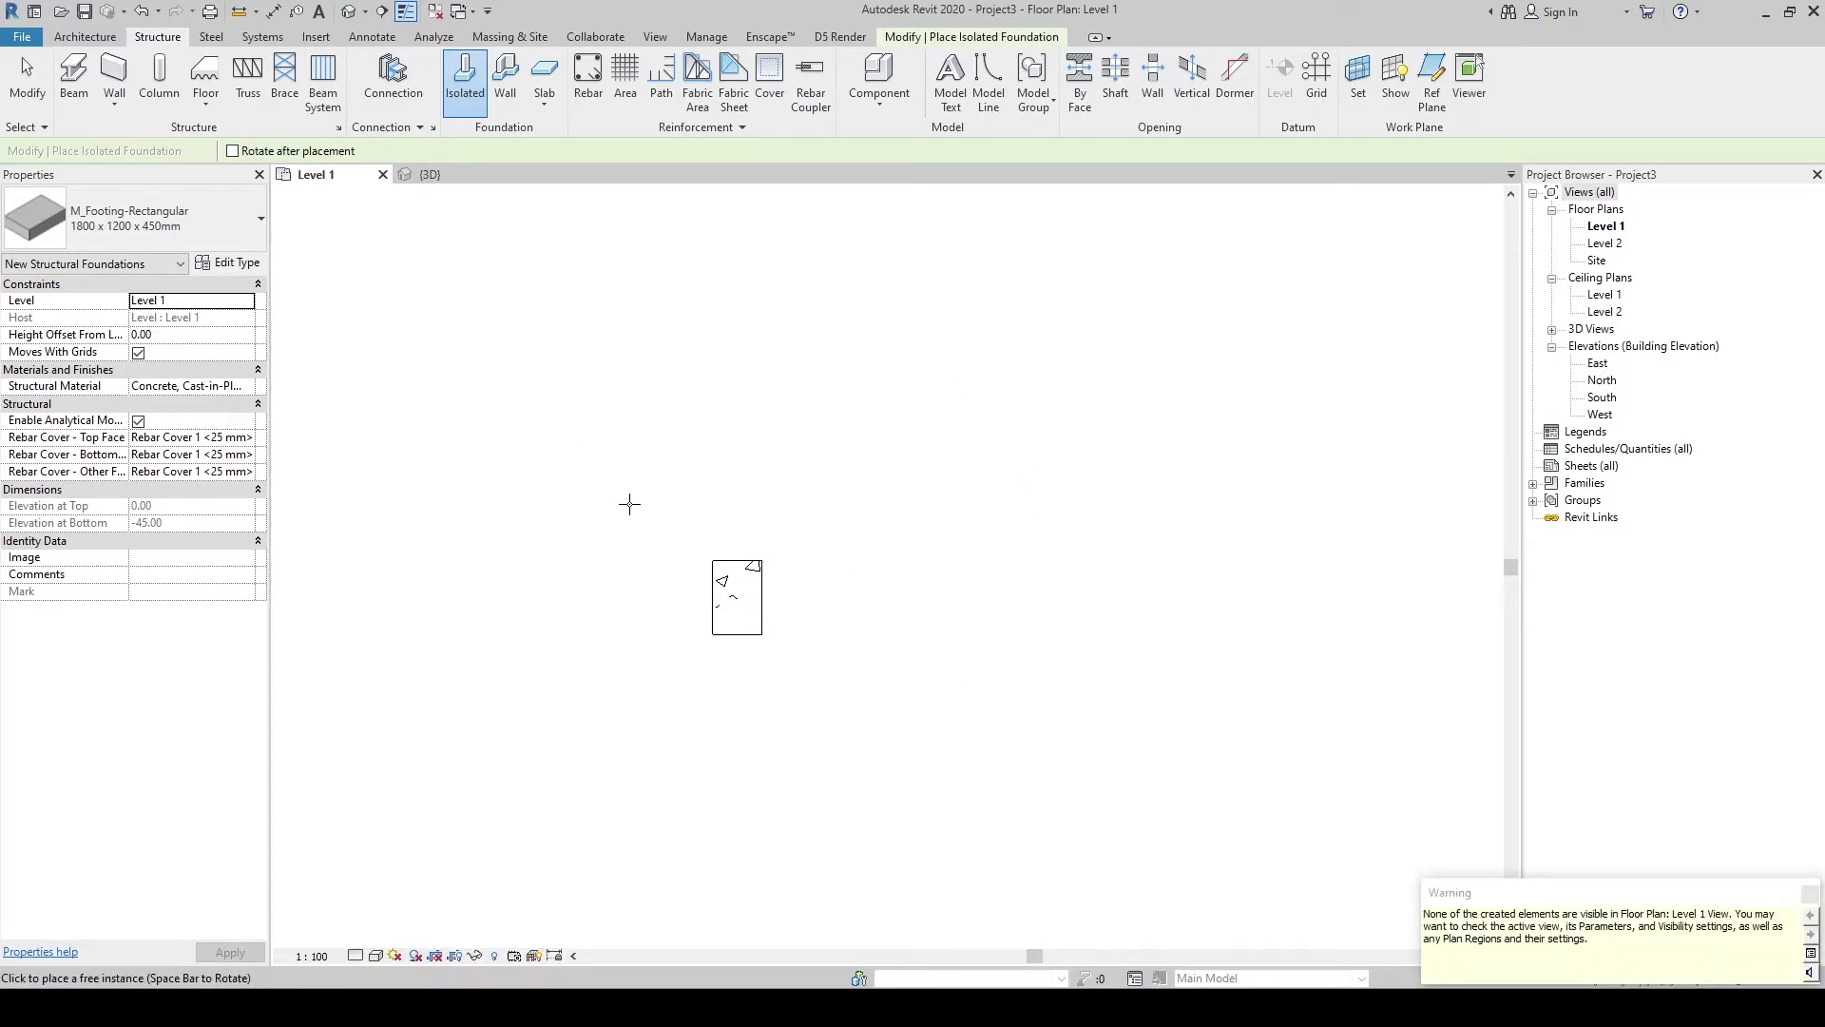
{"action": "key", "text": "Escape"}
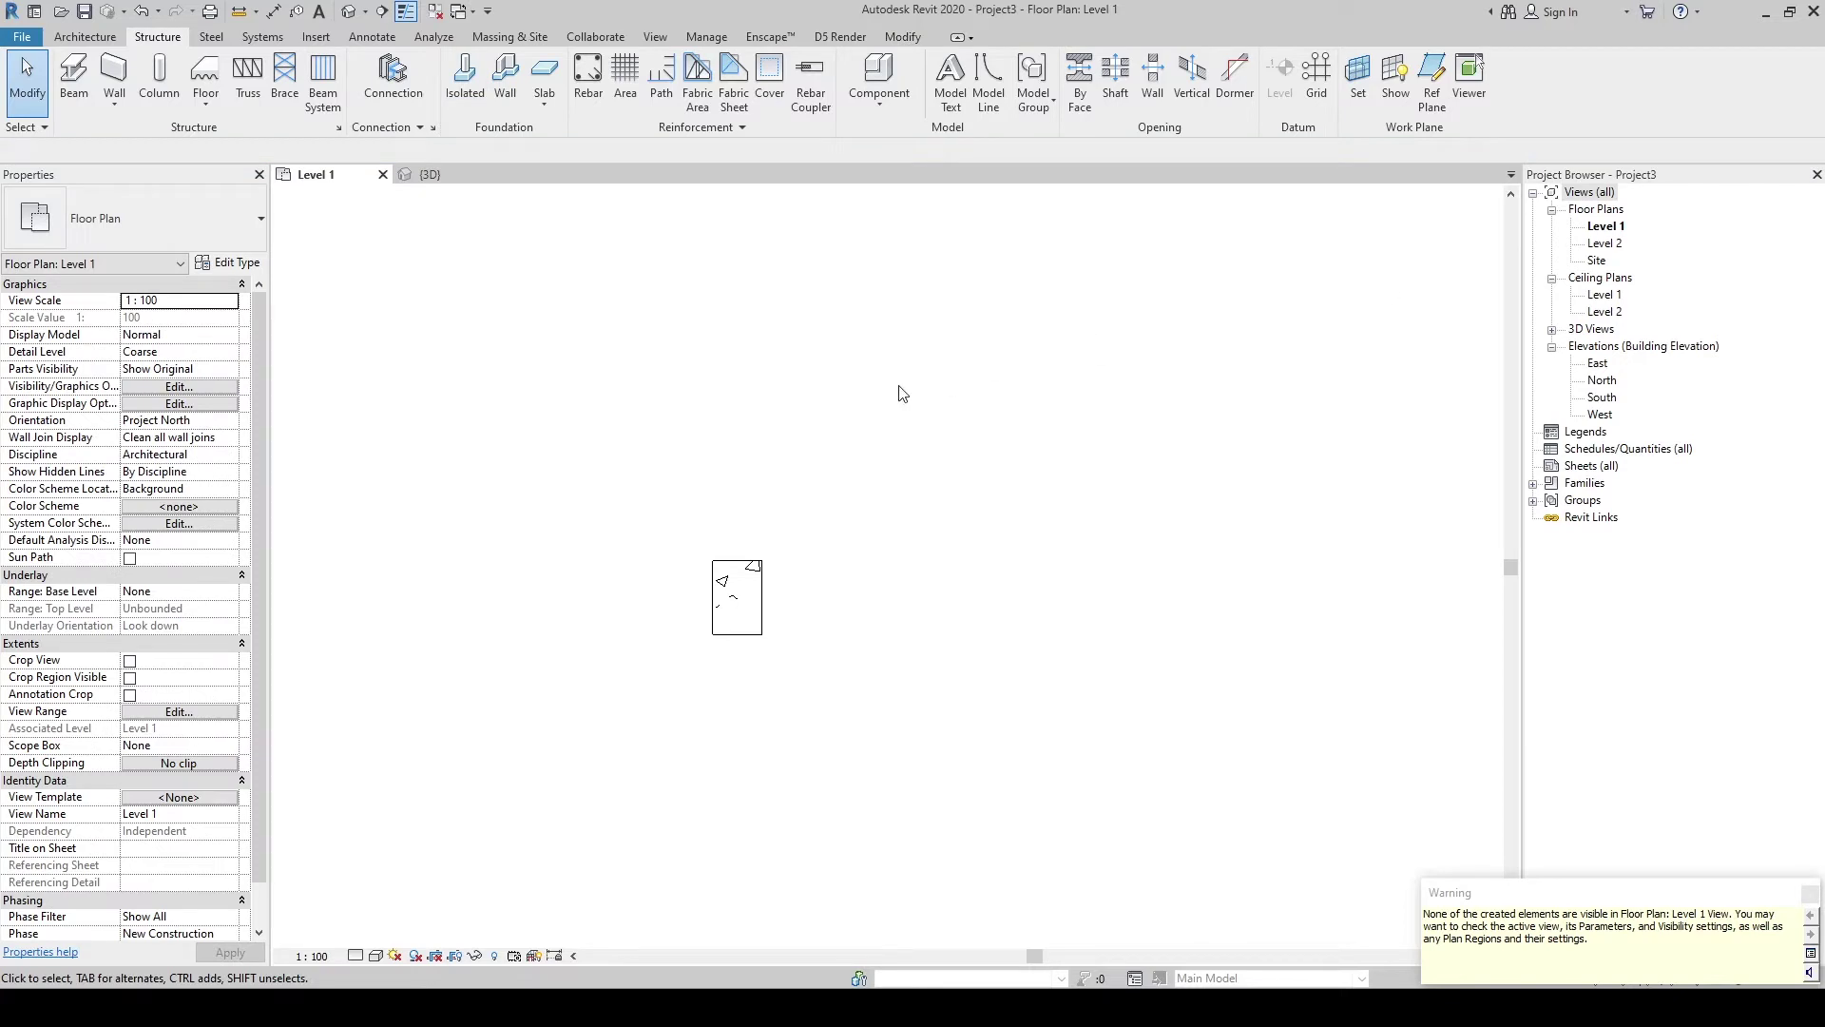
Step: Set the Level 1 plan's View Depth to Unlimited so the footing becomes visible
{"action": "key", "text": "v"}
{"action": "key", "text": "g"}
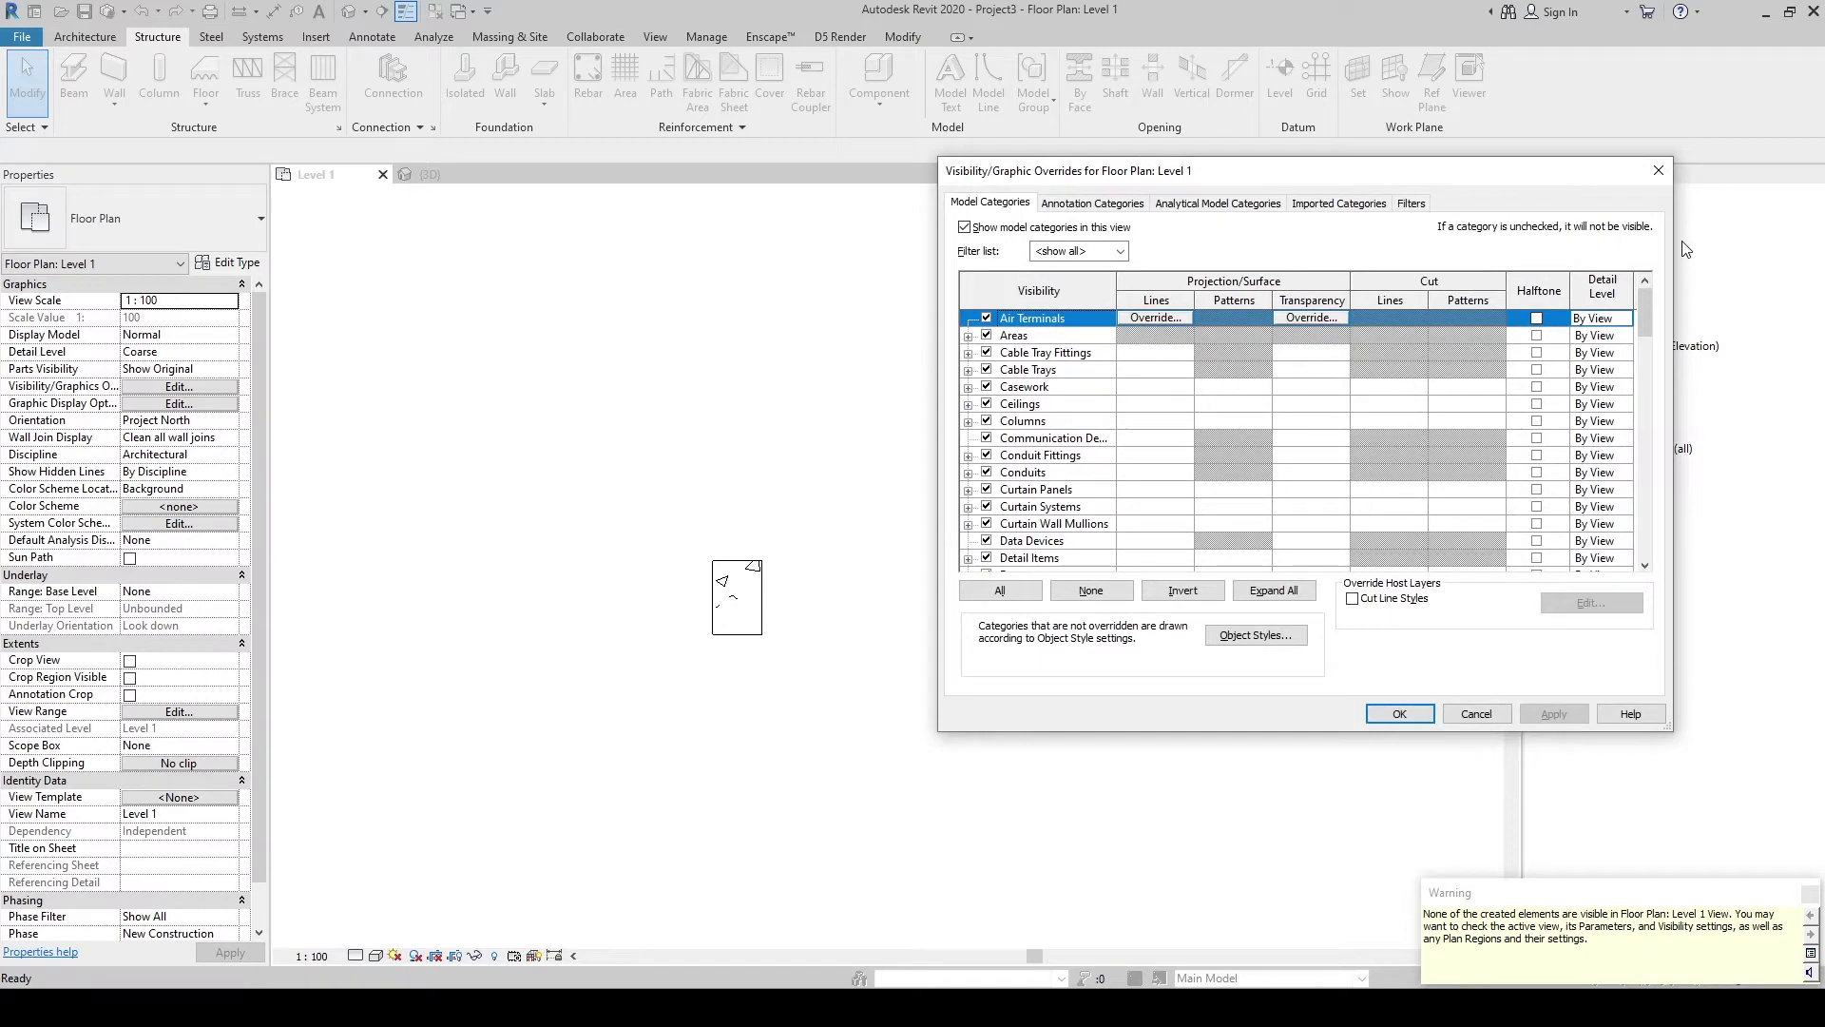
{"action": "left_click", "coordinate": [1659, 171]}
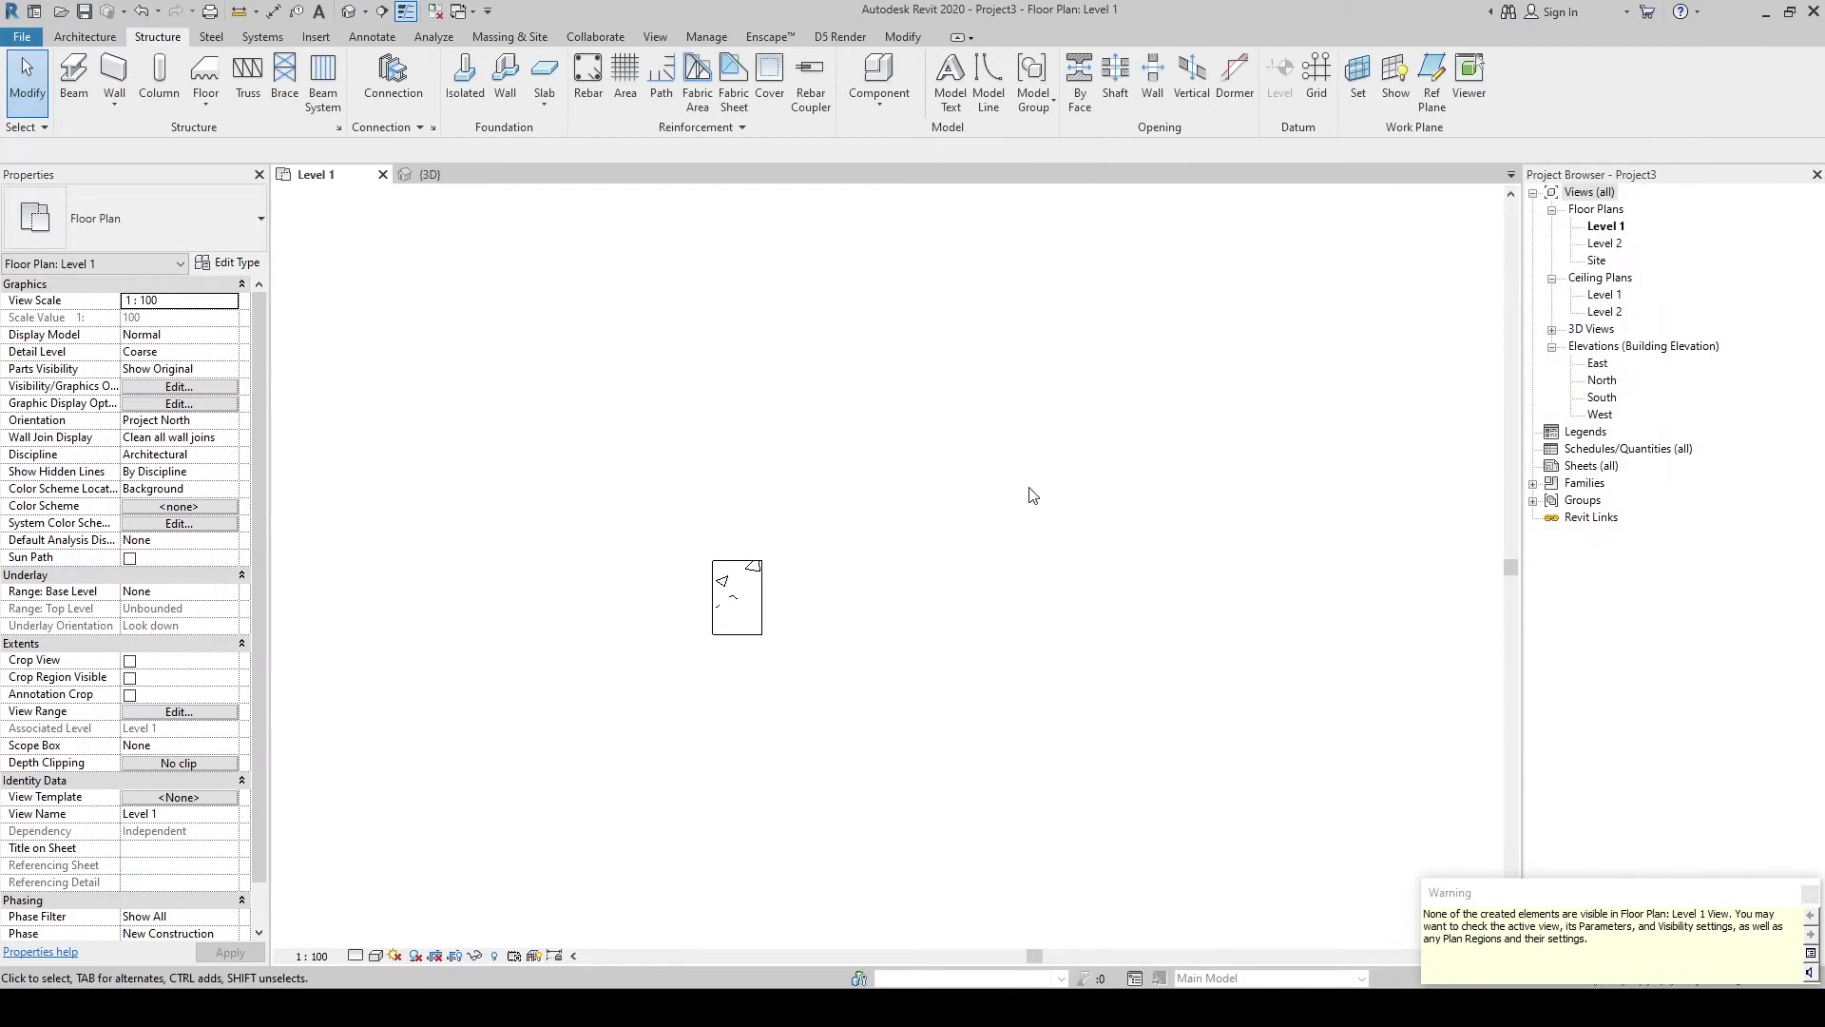
{"action": "key", "text": "v"}
{"action": "key", "text": "r"}
{"action": "mouse_move", "coordinate": [879, 393]}
{"action": "left_mouse_down"}
{"action": "mouse_move", "coordinate": [833, 430]}
{"action": "mouse_move", "coordinate": [894, 435]}
{"action": "left_mouse_up"}
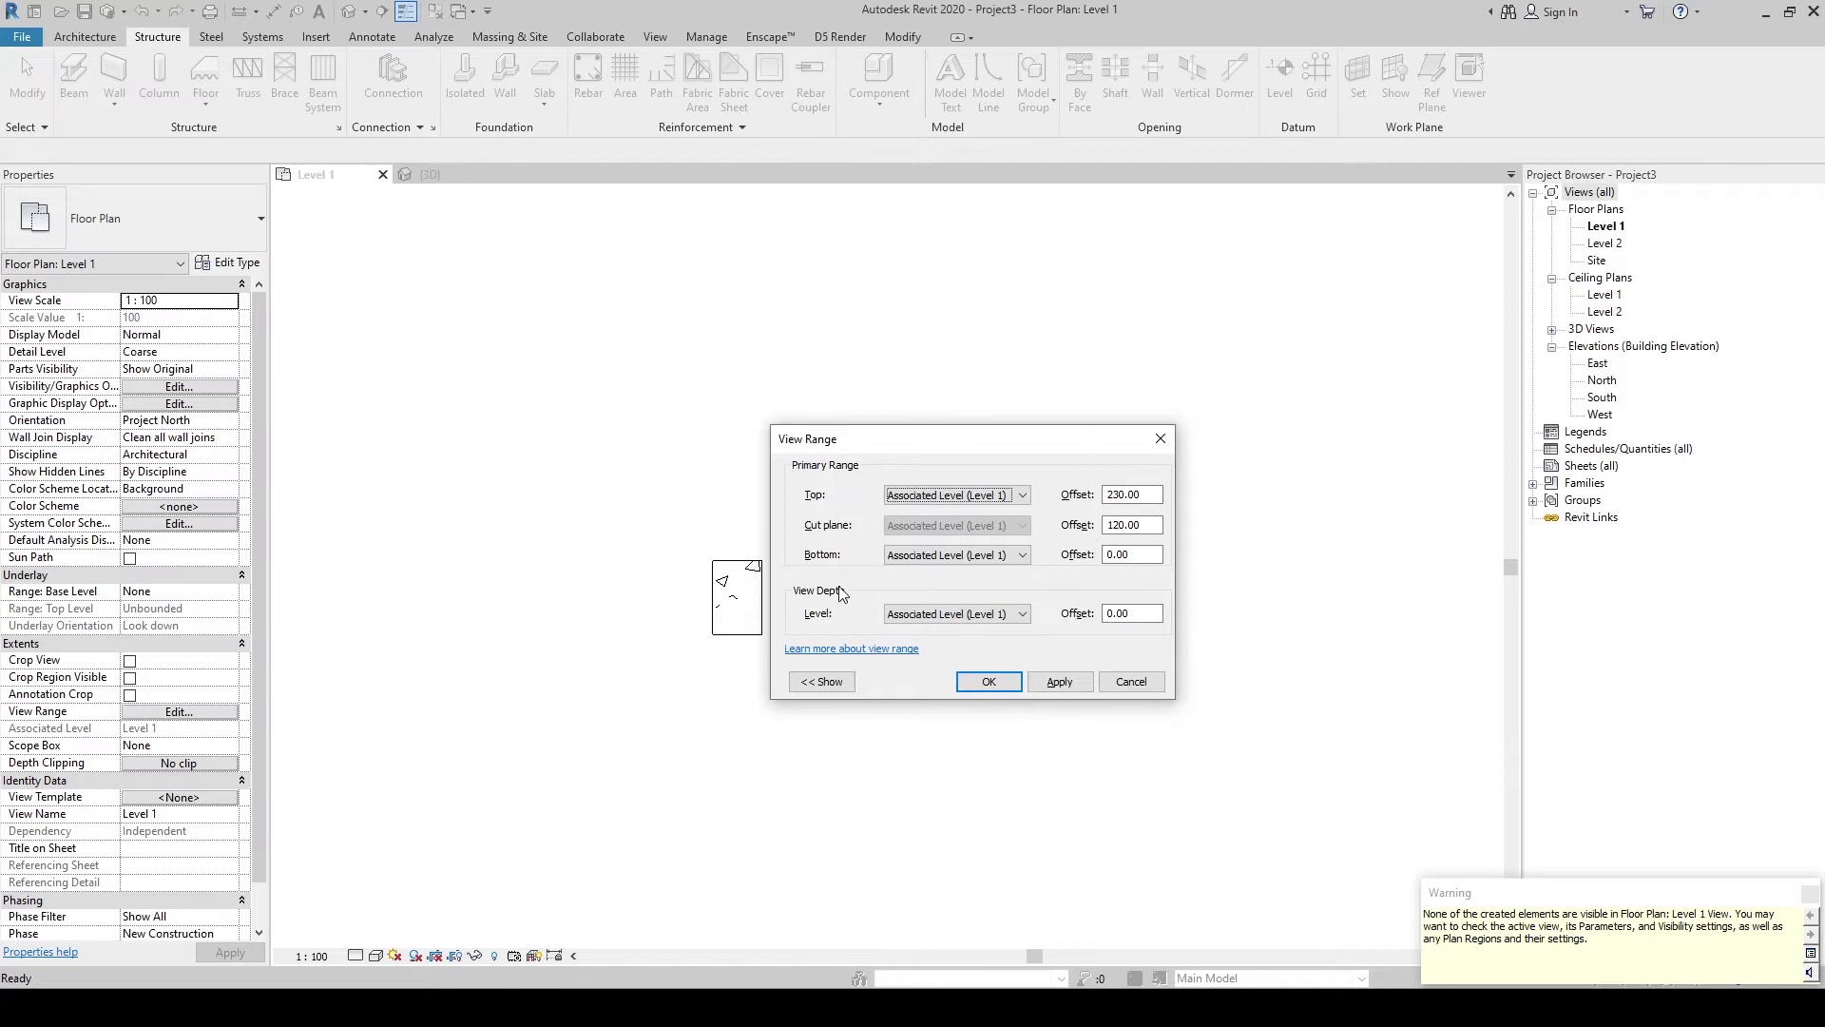
{"action": "left_click", "coordinate": [963, 620]}
{"action": "left_click", "coordinate": [894, 654]}
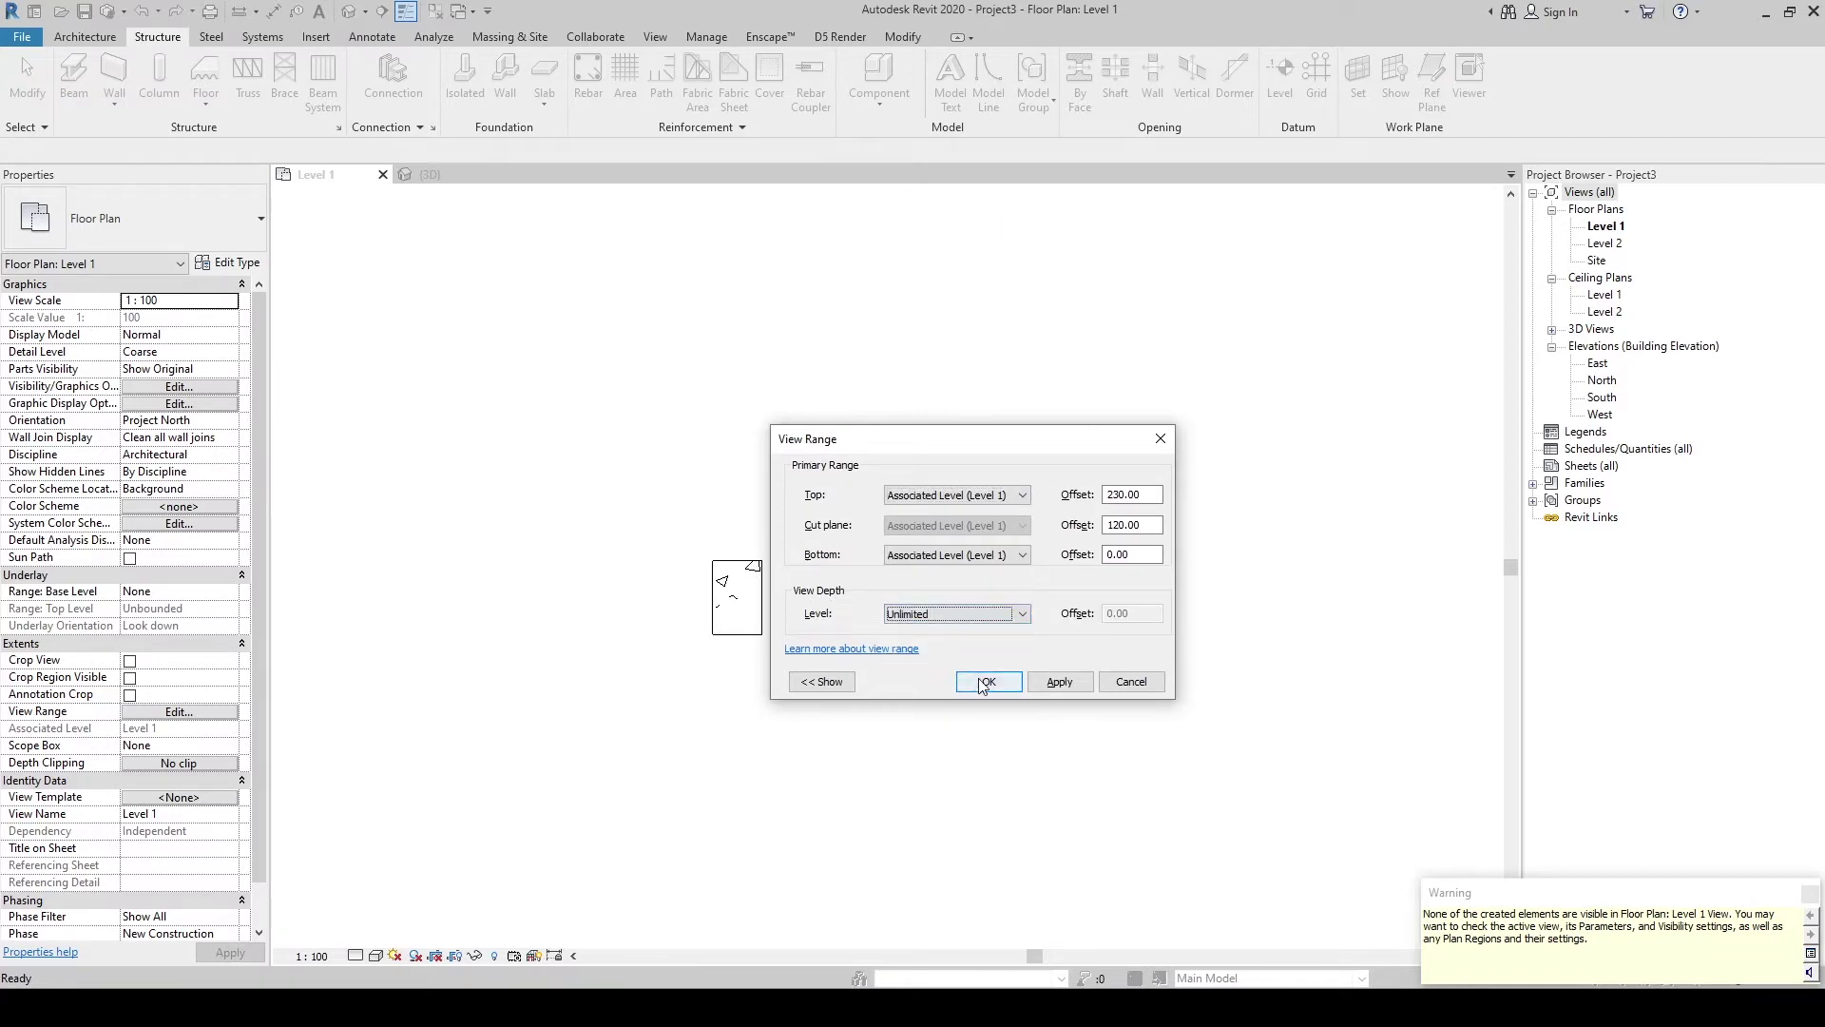
{"action": "left_click", "coordinate": [984, 682]}
{"action": "left_click", "coordinate": [819, 542]}
{"action": "scroll", "coordinate": [851, 543], "scroll_direction": "down", "scroll_amount": 3}
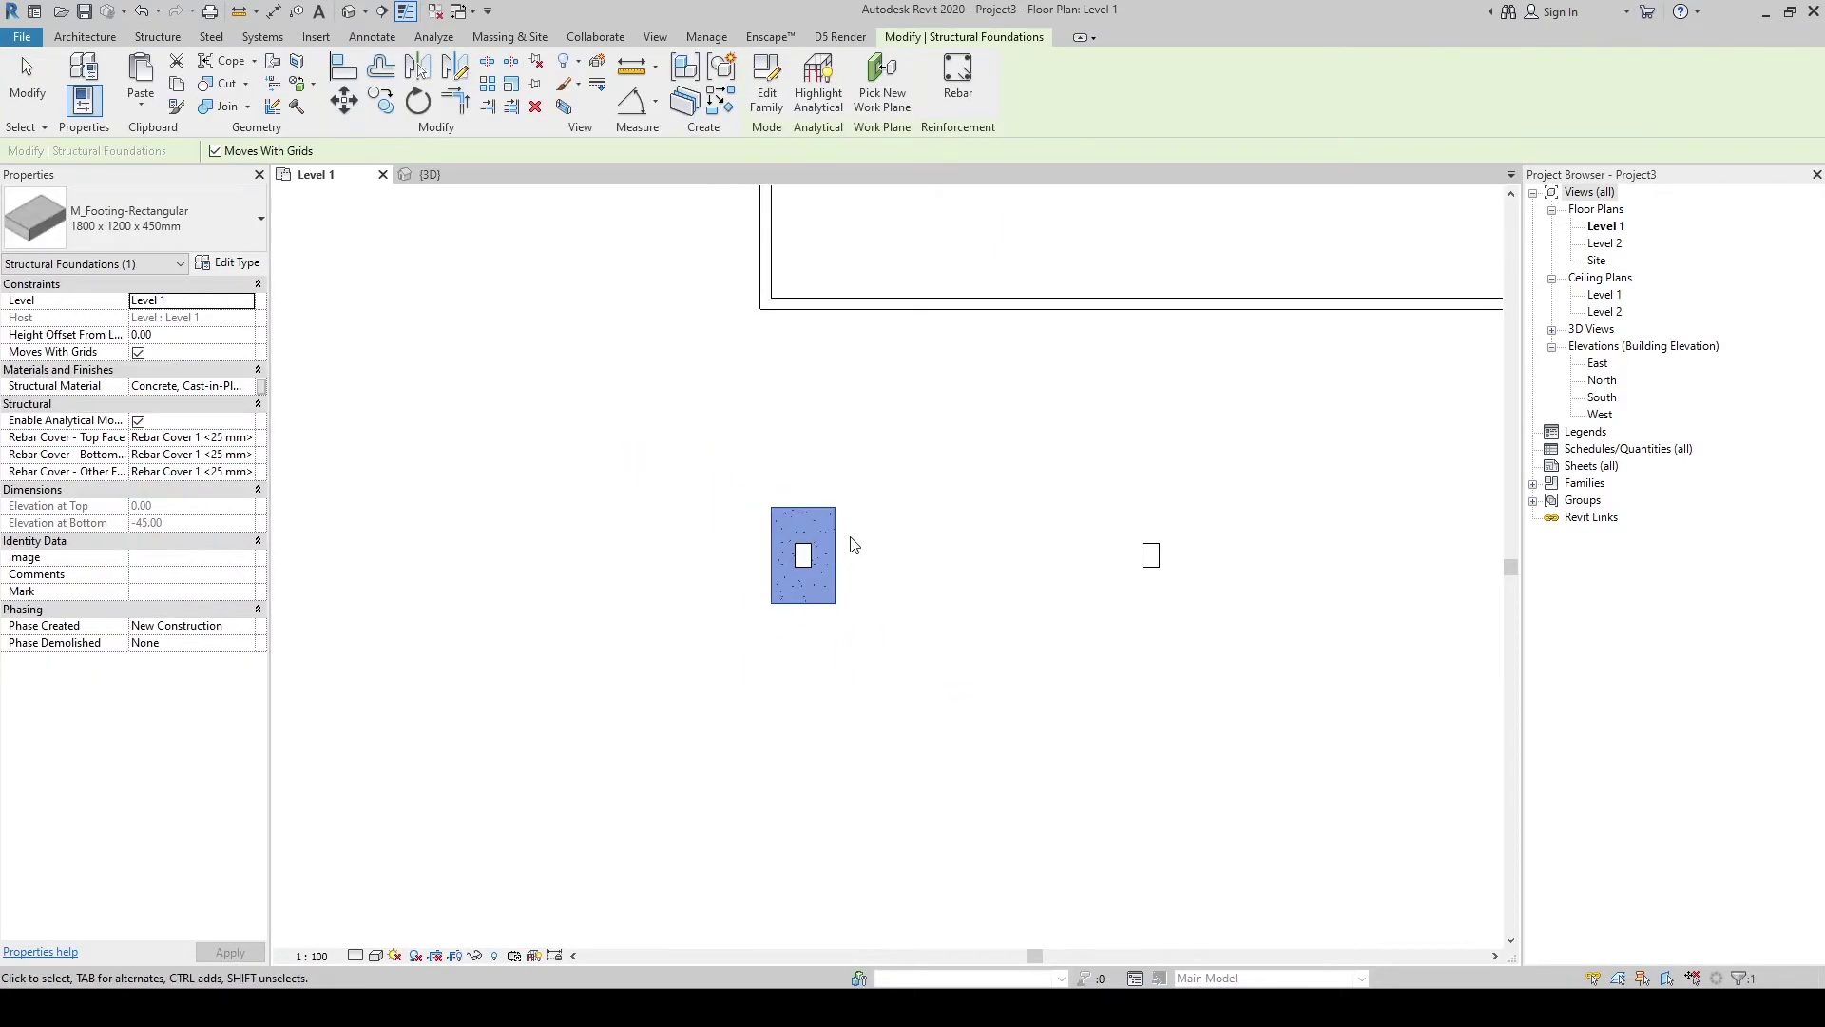
Step: Move the first footing toward the enclosure and place another under the next column
{"action": "left_click_drag", "start_coordinate": [815, 538], "coordinate": [635, 477]}
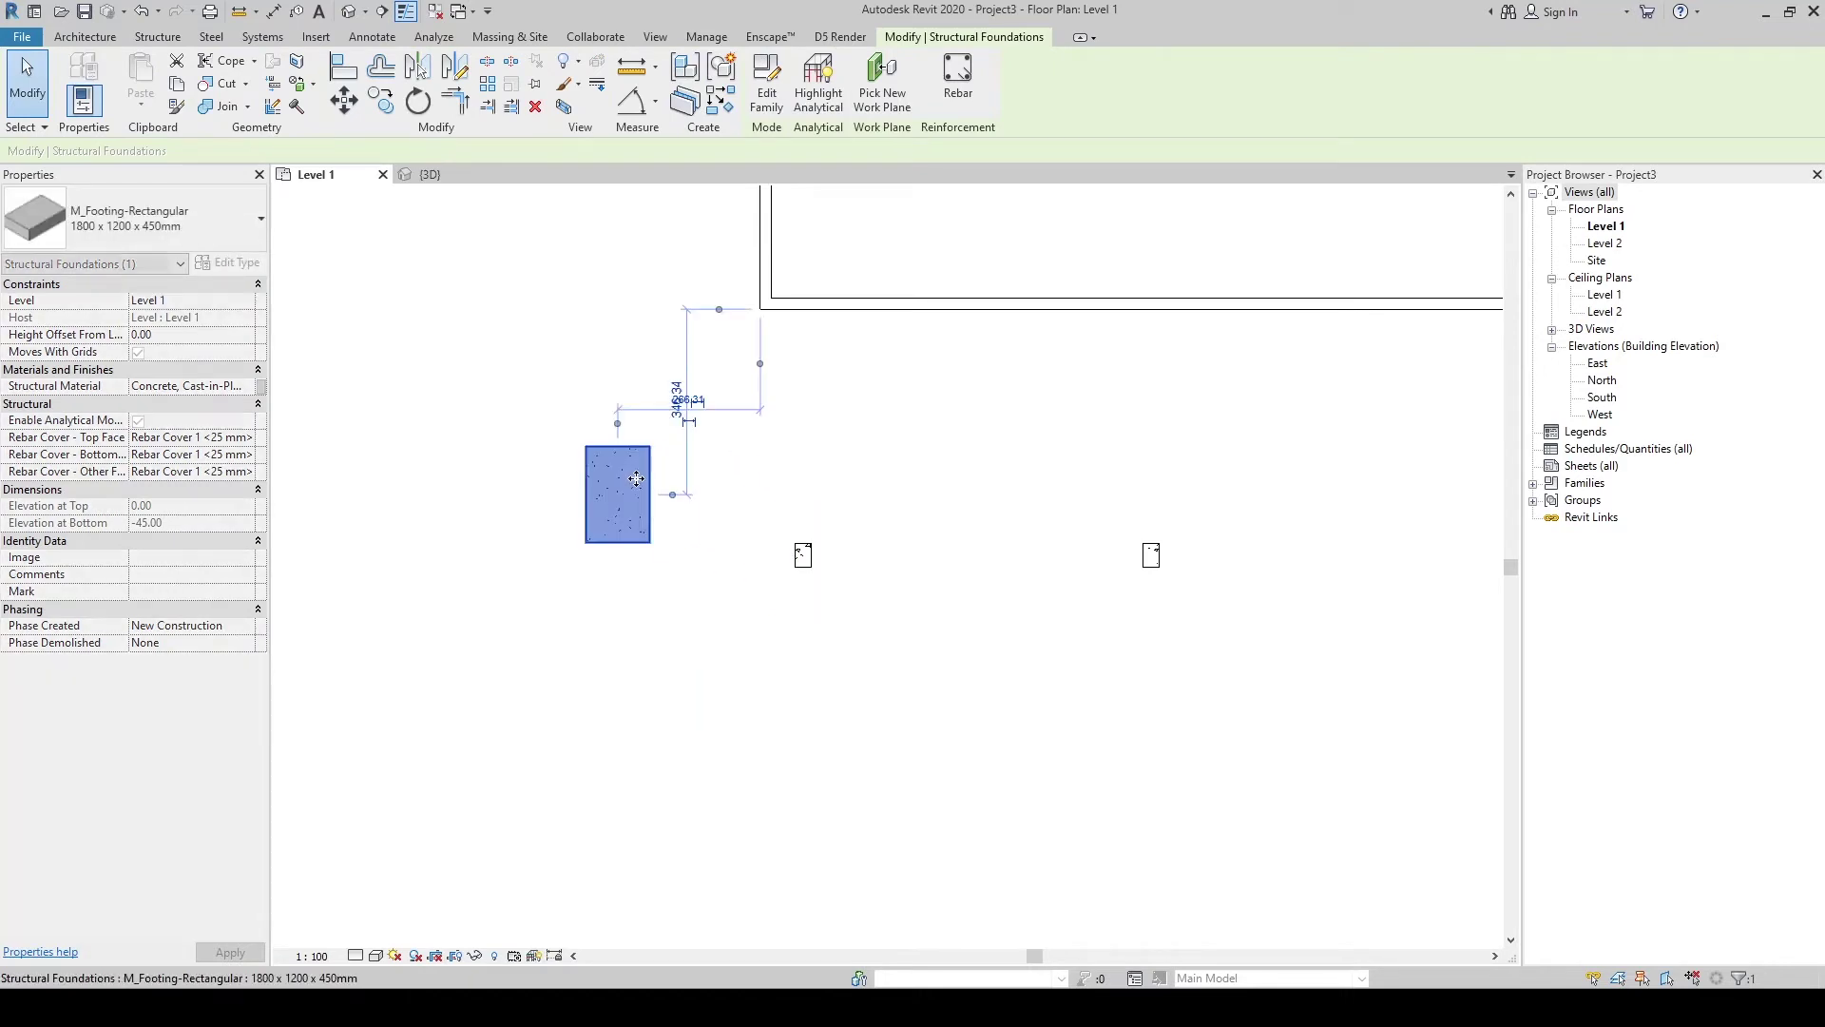
{"action": "scroll", "coordinate": [703, 525], "scroll_direction": "up", "scroll_amount": 2}
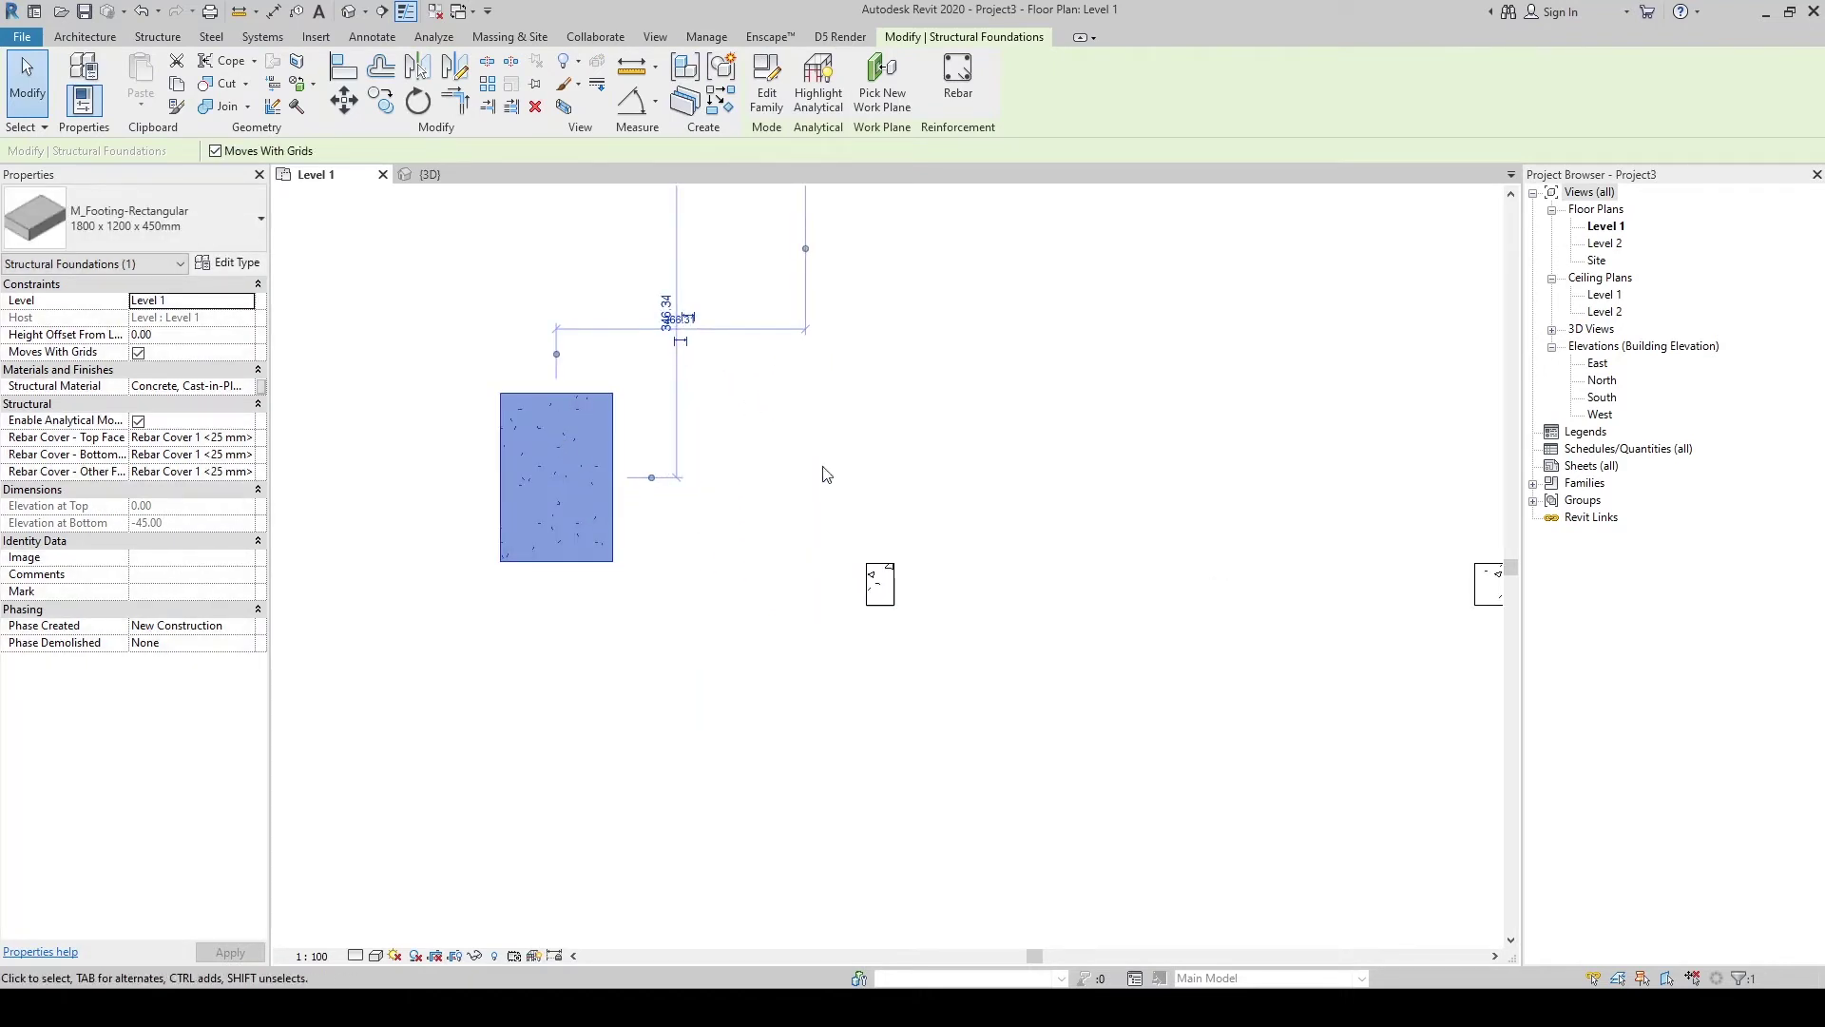
{"action": "key", "text": "c"}
{"action": "key", "text": "s"}
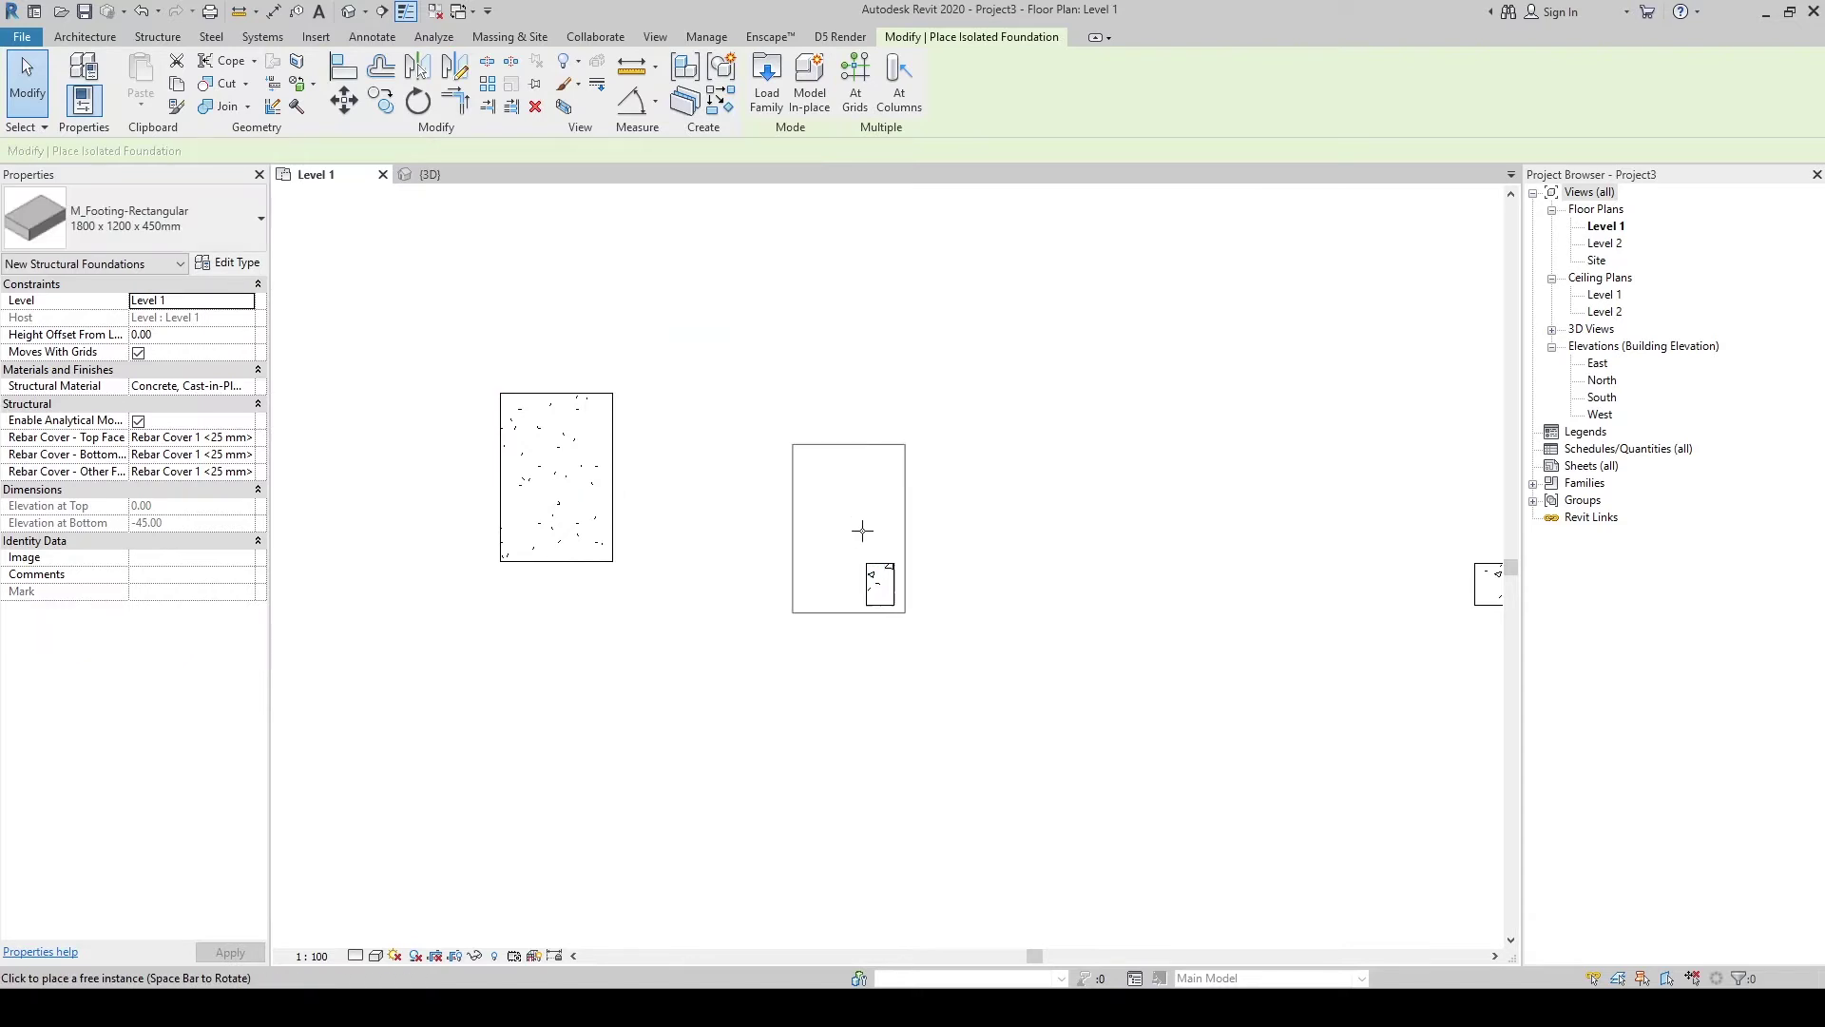
{"action": "left_click", "coordinate": [827, 596]}
{"action": "scroll", "coordinate": [827, 589], "scroll_direction": "down", "scroll_amount": 3}
{"action": "scroll", "coordinate": [1116, 563], "scroll_direction": "up", "scroll_amount": 1}
Step: Place rectangular footings under the right-hand columns
{"action": "middle_click_drag", "start_coordinate": [989, 577], "coordinate": [1087, 571]}
{"action": "left_click", "coordinate": [1239, 556]}
{"action": "scroll", "coordinate": [1359, 582], "scroll_direction": "down", "scroll_amount": 3}
{"action": "scroll", "coordinate": [1017, 556], "scroll_direction": "down", "scroll_amount": 1}
{"action": "scroll", "coordinate": [1055, 556], "scroll_direction": "up", "scroll_amount": 2}
{"action": "left_click", "coordinate": [1072, 559]}
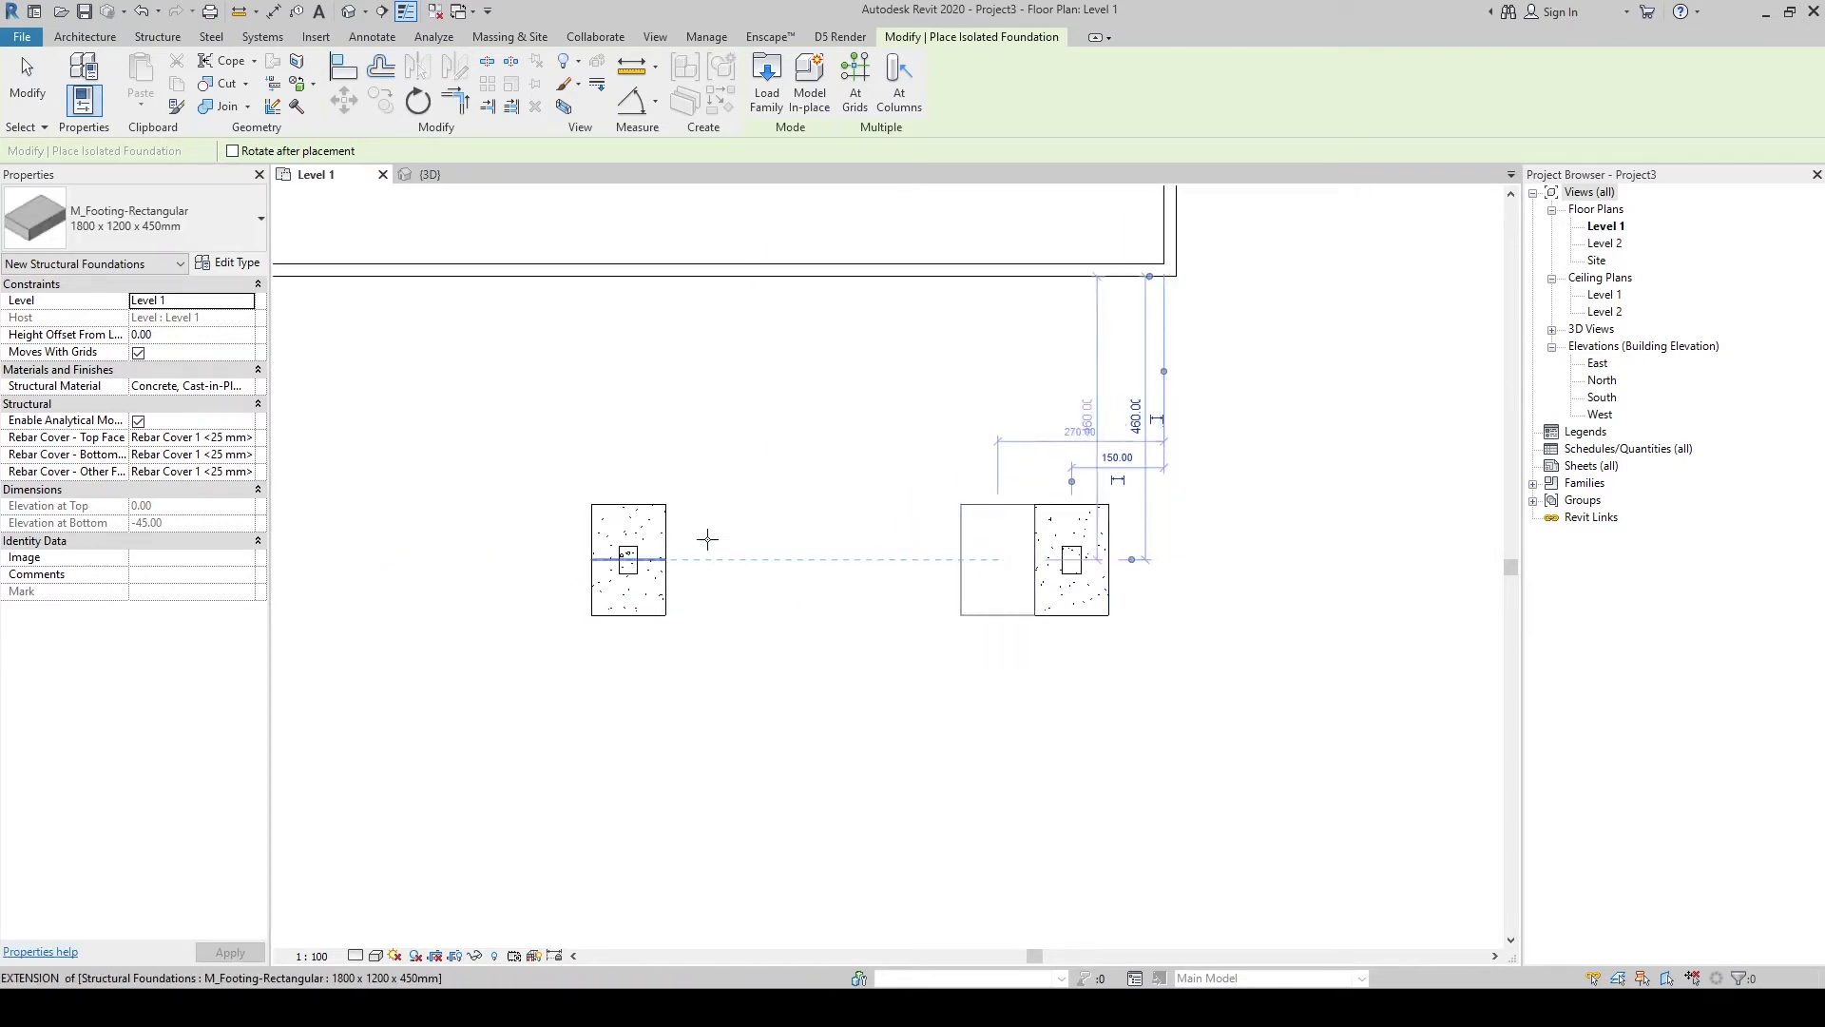
{"action": "scroll", "coordinate": [732, 534], "scroll_direction": "down", "scroll_amount": 3}
{"action": "key", "text": "Escape"}
{"action": "key", "text": "Escape"}
Step: Delete the stray left footing and check the footed columns in the 3D view
{"action": "left_click", "coordinate": [439, 537]}
{"action": "key", "text": "Delete"}
{"action": "left_click", "coordinate": [429, 174]}
{"action": "mouse_move", "coordinate": [867, 545]}
{"action": "middle_mouse_down", "text": "shift"}
{"action": "mouse_move", "coordinate": [1144, 645]}
{"action": "mouse_move", "coordinate": [849, 762]}
{"action": "mouse_move", "coordinate": [873, 676]}
{"action": "middle_mouse_up", "text": "shift"}
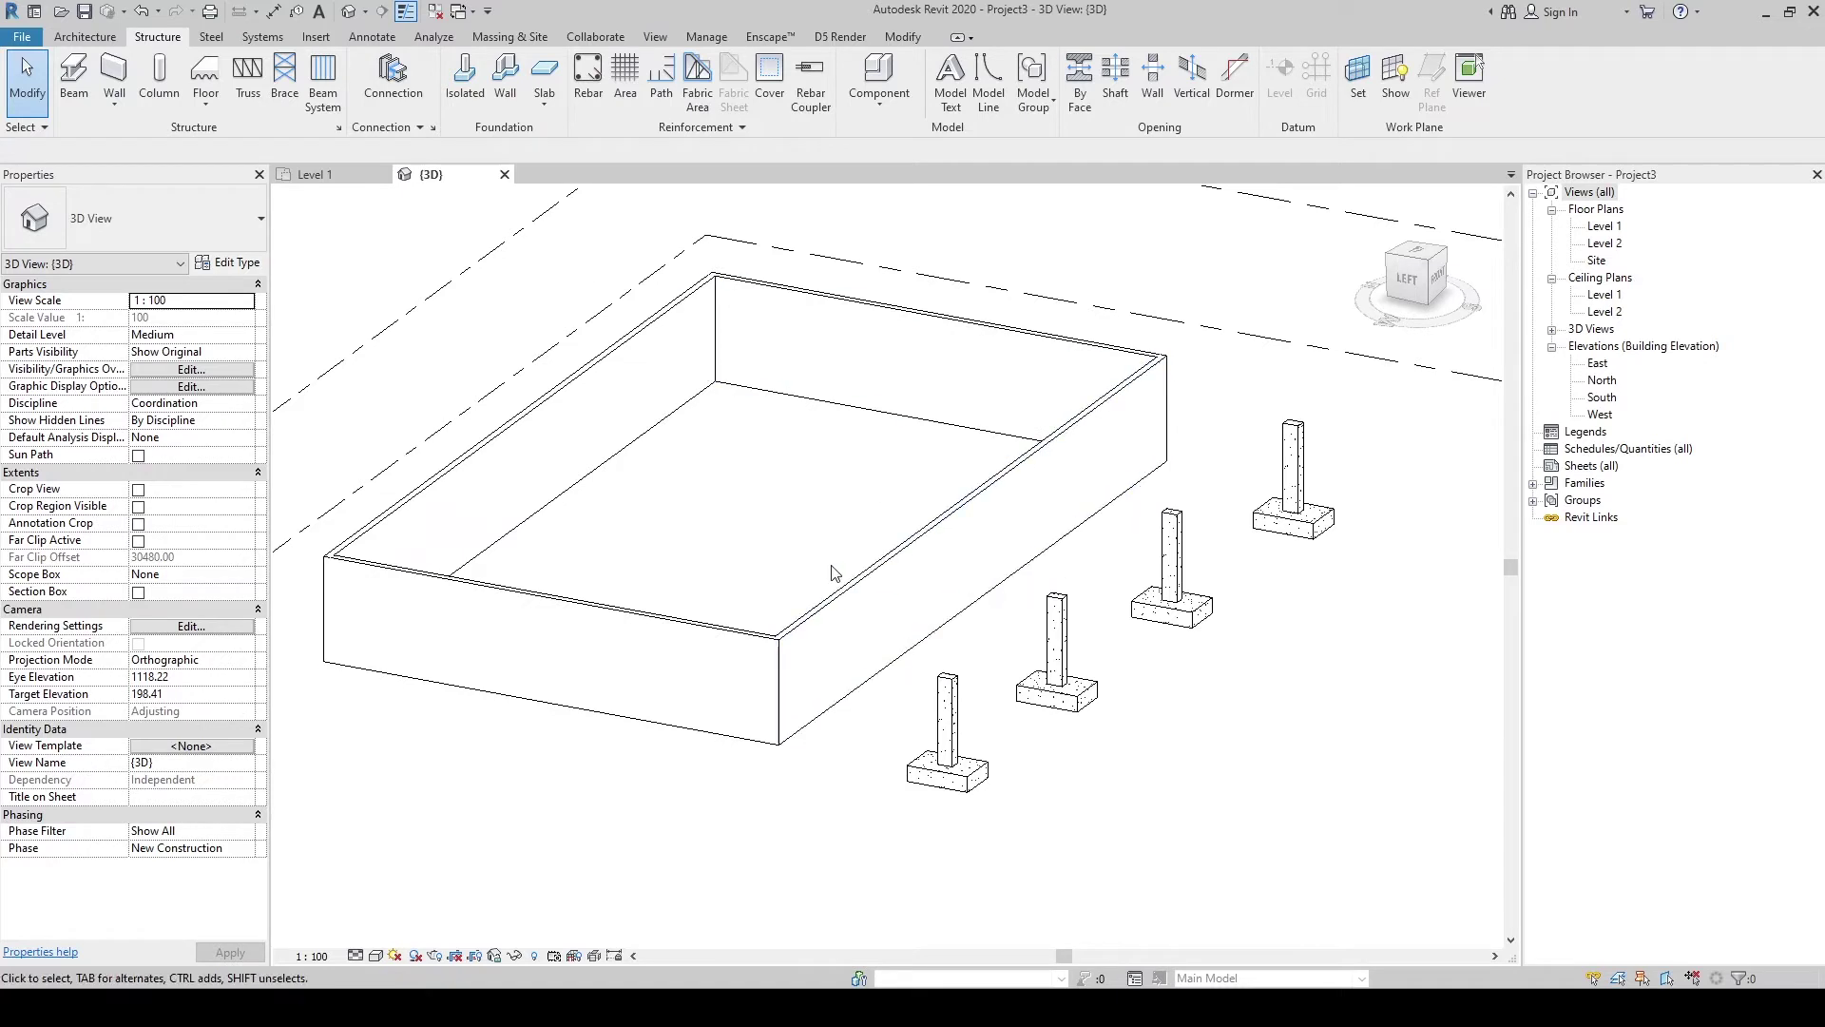
Step: Review the Bearing Footing - 900 x 300 wall foundation type, then add it under the front wall
{"action": "left_click", "coordinate": [504, 76]}
{"action": "scroll", "coordinate": [663, 442], "scroll_direction": "down", "scroll_amount": 2}
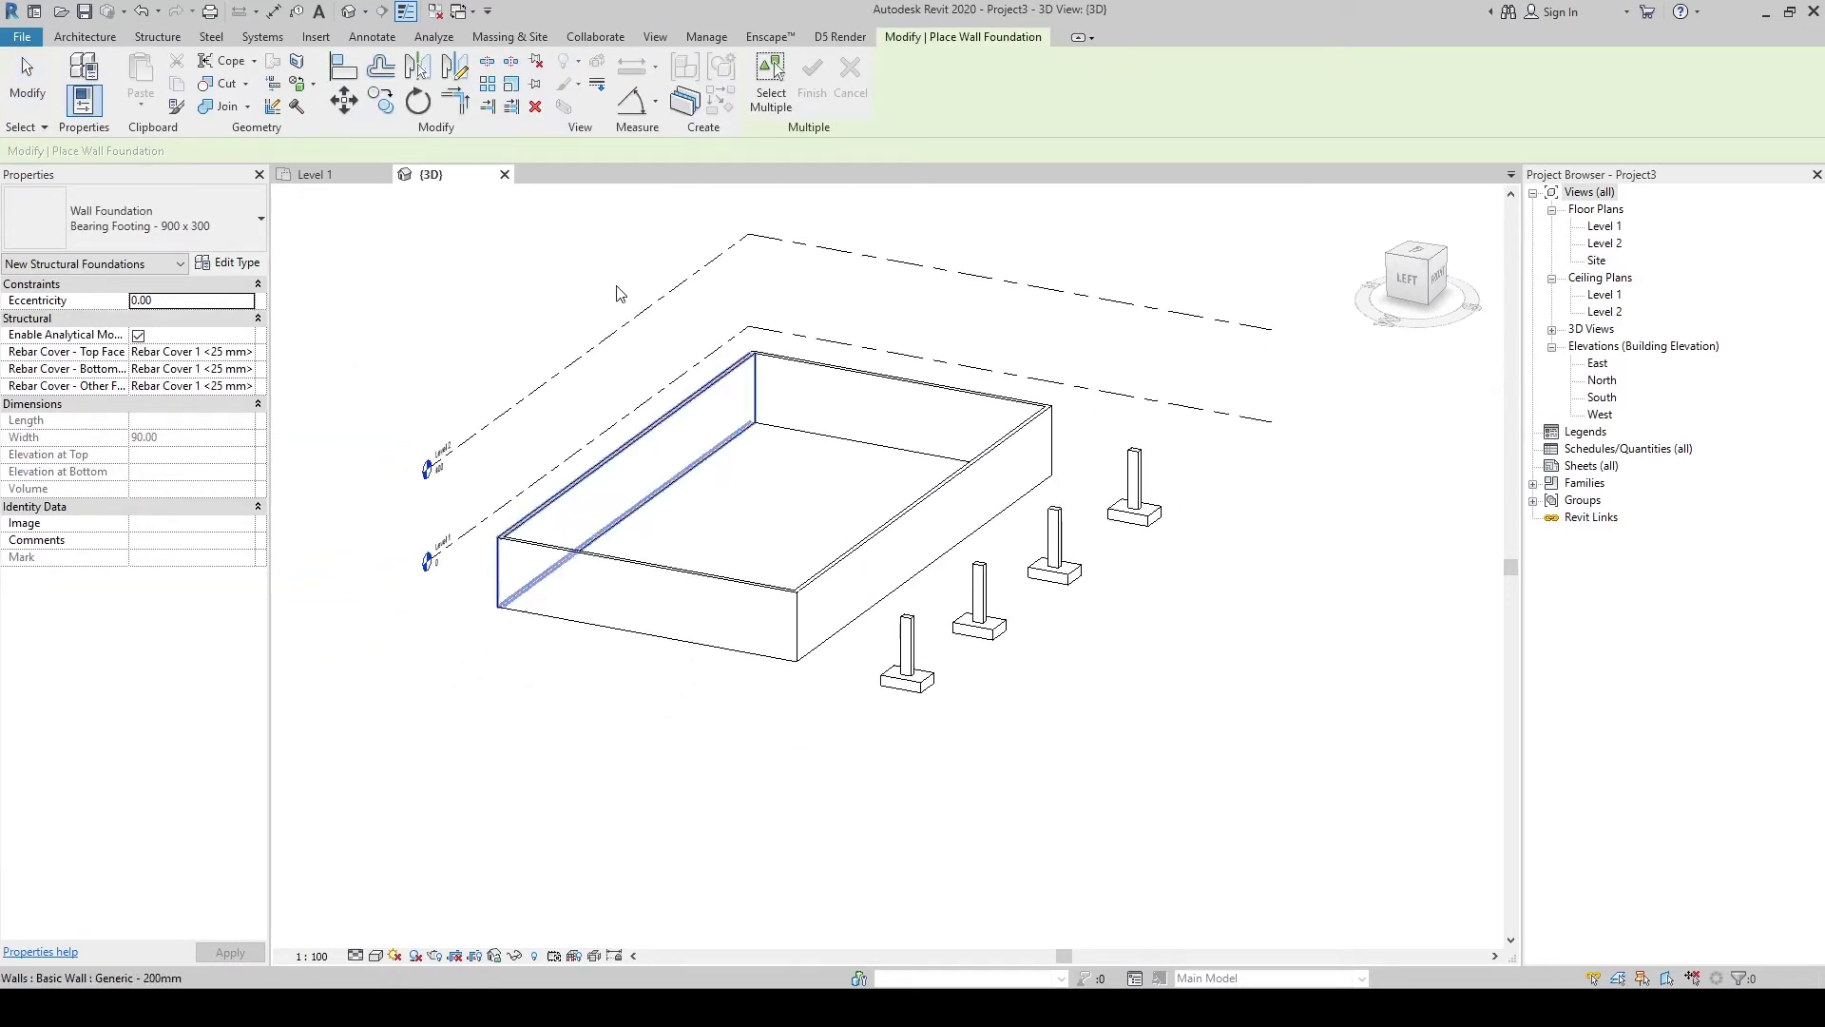
{"action": "left_click", "coordinate": [155, 230]}
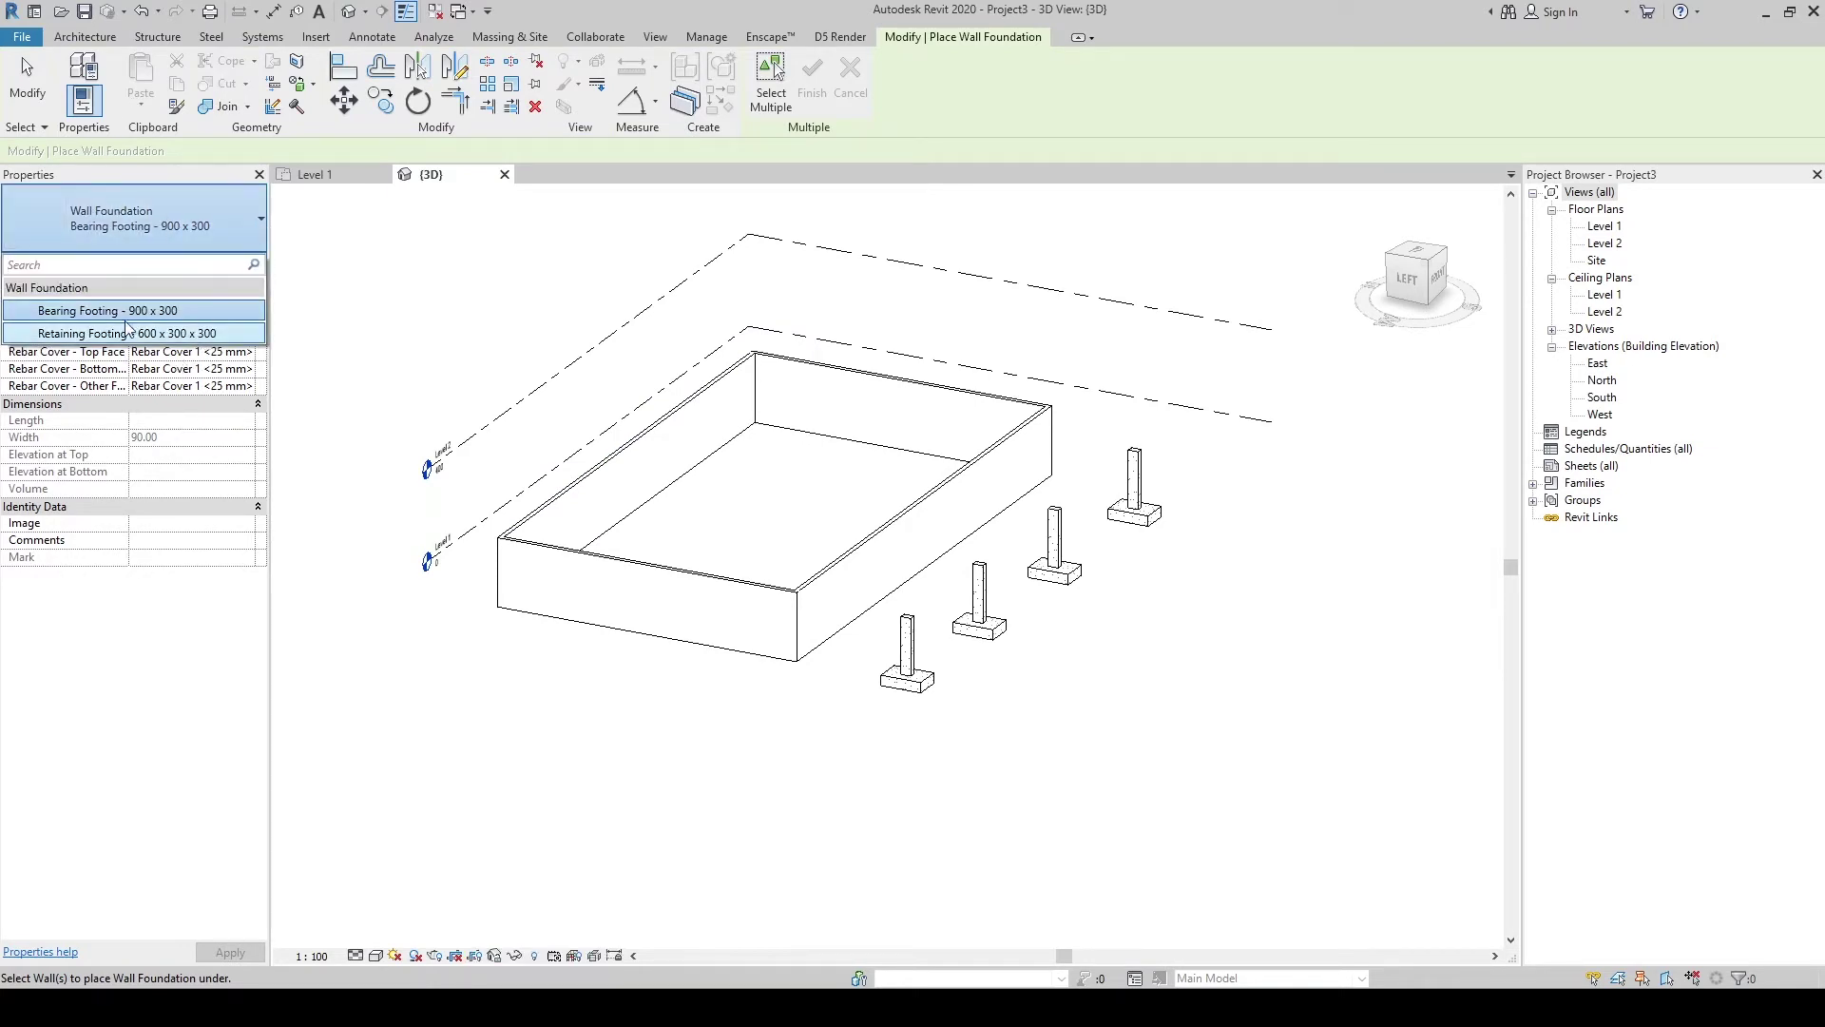
{"action": "left_click", "coordinate": [190, 310]}
{"action": "left_click", "coordinate": [237, 263]}
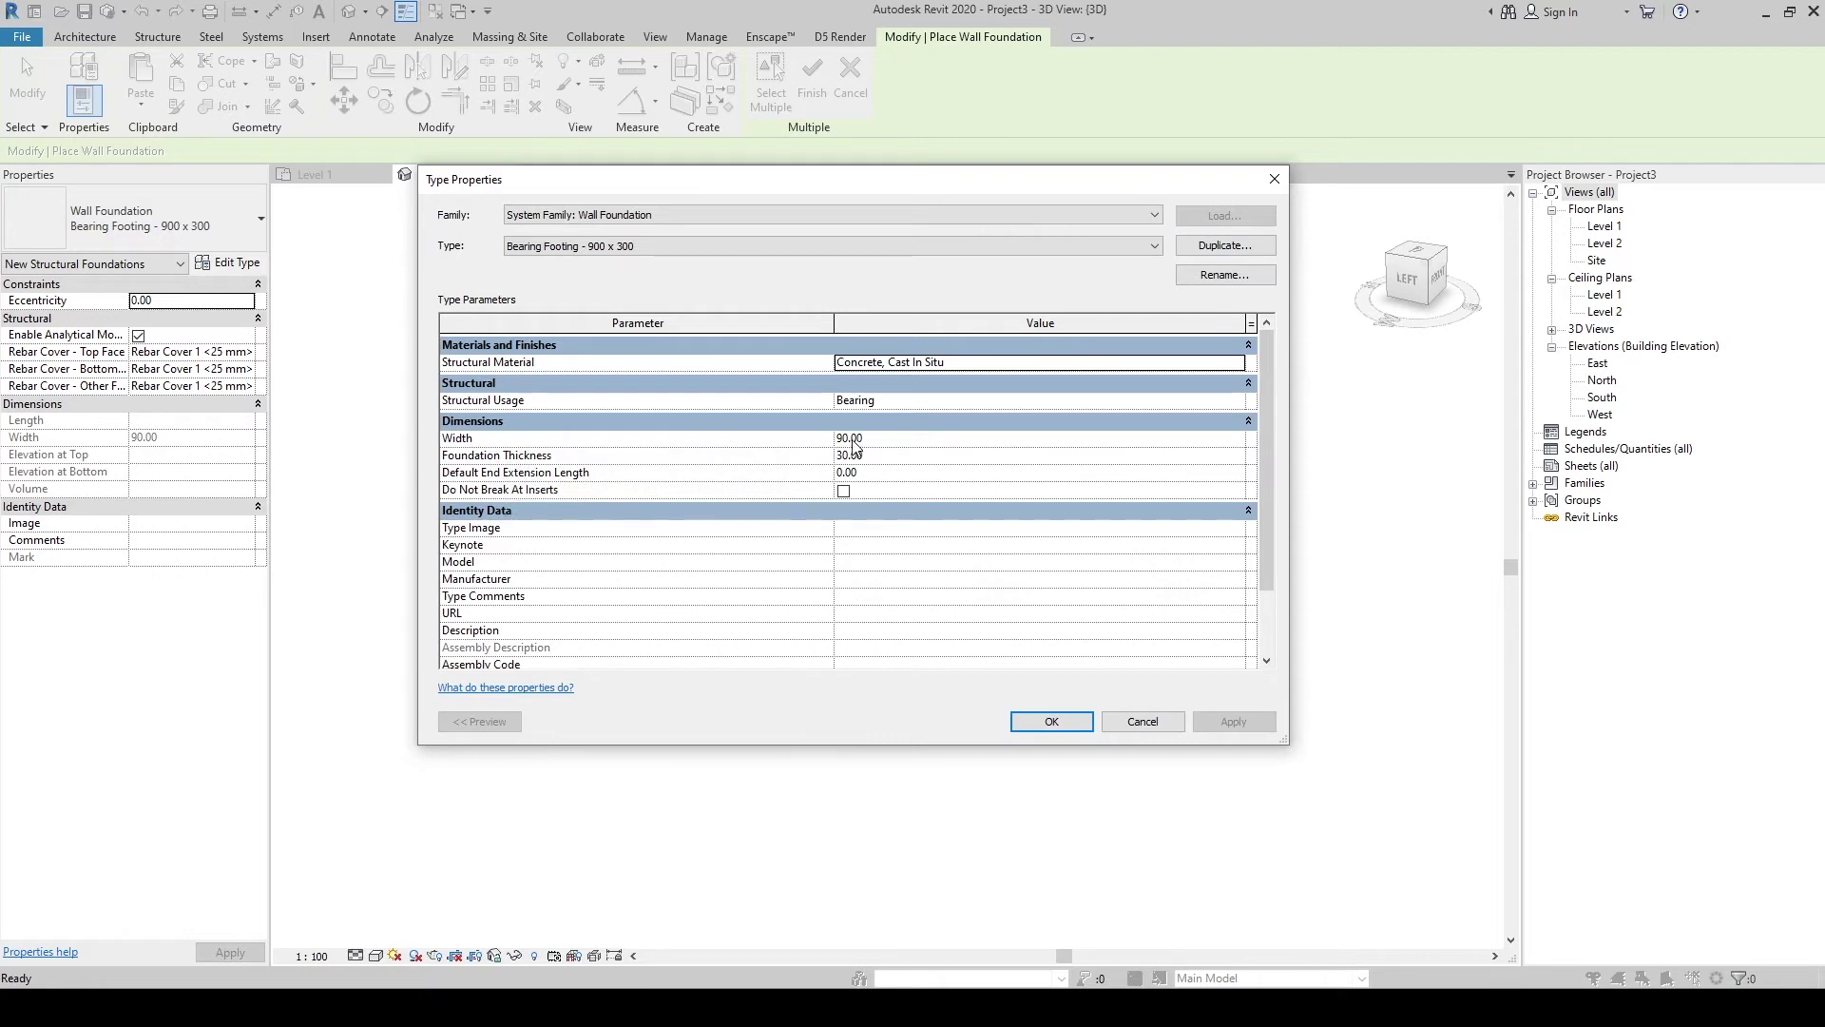
{"action": "left_click", "coordinate": [1052, 719]}
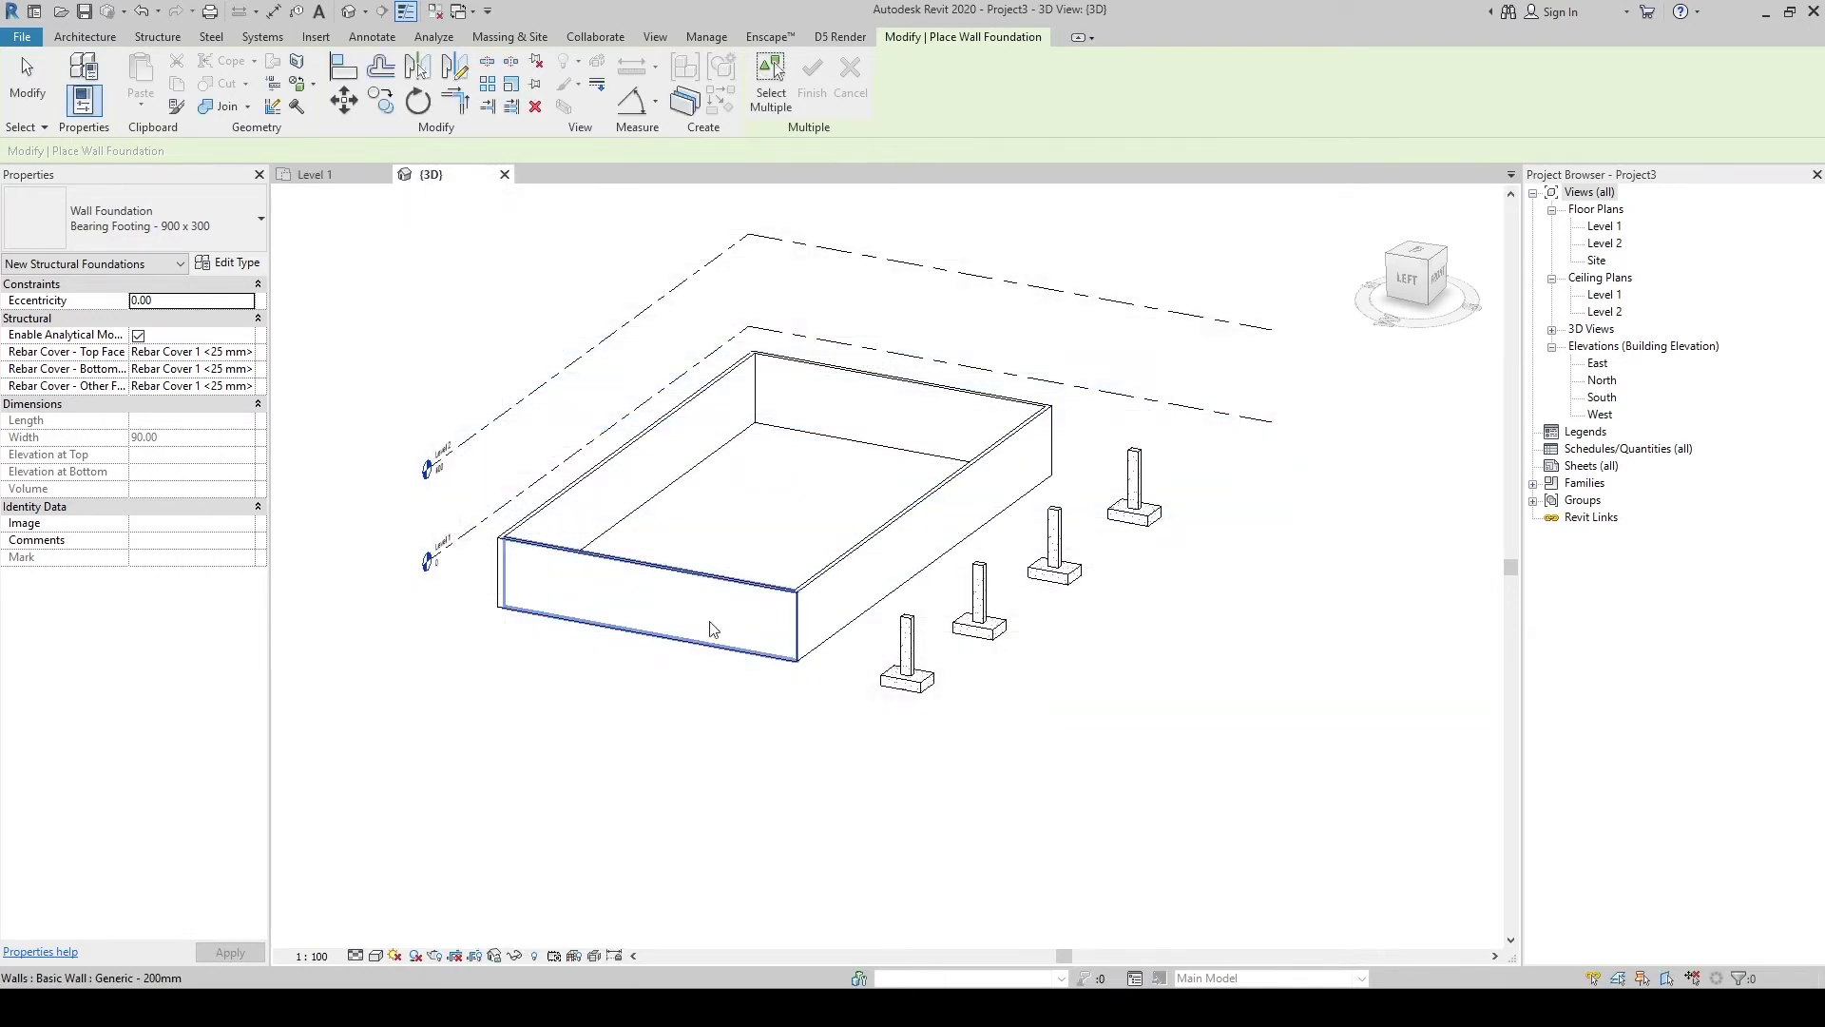
{"action": "scroll", "coordinate": [656, 642], "scroll_direction": "up", "scroll_amount": 3}
{"action": "left_click", "coordinate": [656, 632]}
Step: Place wall foundations under the right, back and left enclosure walls
{"action": "left_click", "coordinate": [993, 618]}
{"action": "left_click", "coordinate": [1141, 304]}
{"action": "left_click", "coordinate": [794, 285]}
{"action": "scroll", "coordinate": [775, 404], "scroll_direction": "down", "scroll_amount": 2}
{"action": "mouse_move", "coordinate": [803, 477]}
{"action": "middle_mouse_down", "text": "shift"}
{"action": "mouse_move", "coordinate": [1019, 504]}
{"action": "mouse_move", "coordinate": [1041, 608]}
{"action": "middle_mouse_up", "text": "shift"}
{"action": "key", "text": "Escape"}
{"action": "key", "text": "Escape"}
Step: Select the front footing to show its Bearing Footing - 900 x 300 type properties
{"action": "scroll", "coordinate": [1041, 647], "scroll_direction": "up", "scroll_amount": 3}
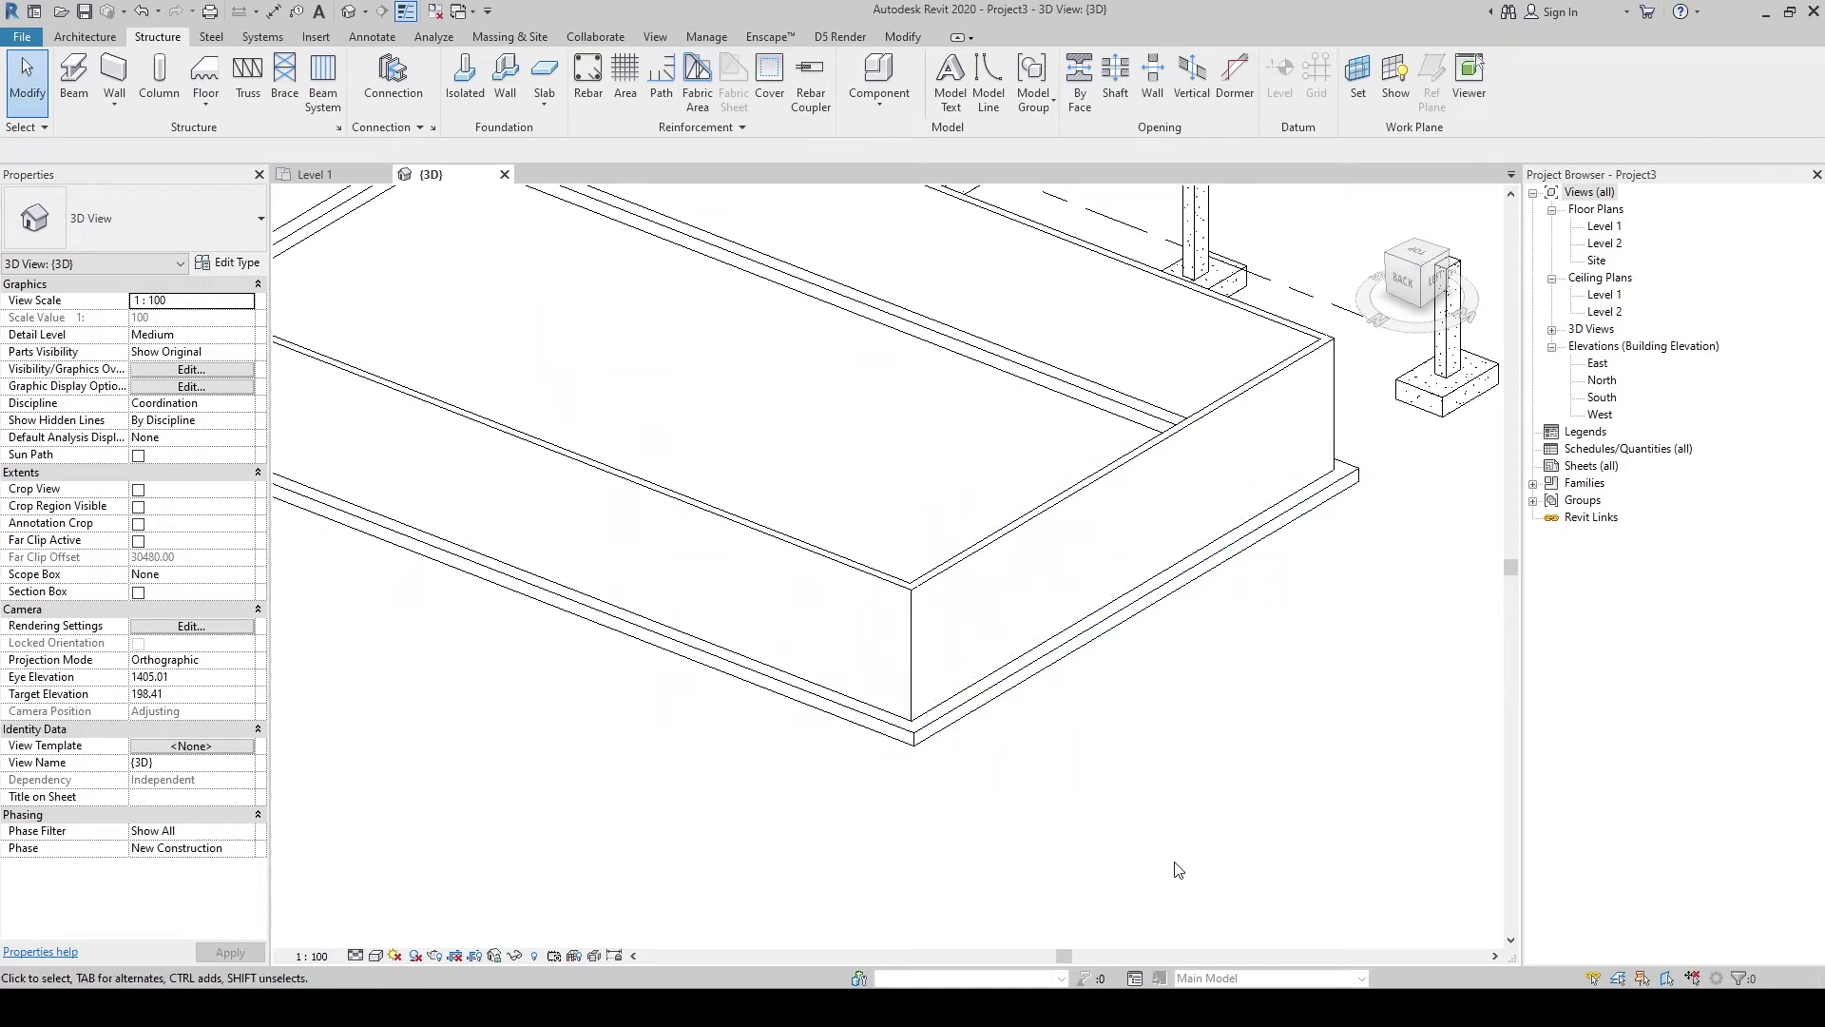
{"action": "left_click", "coordinate": [1065, 651]}
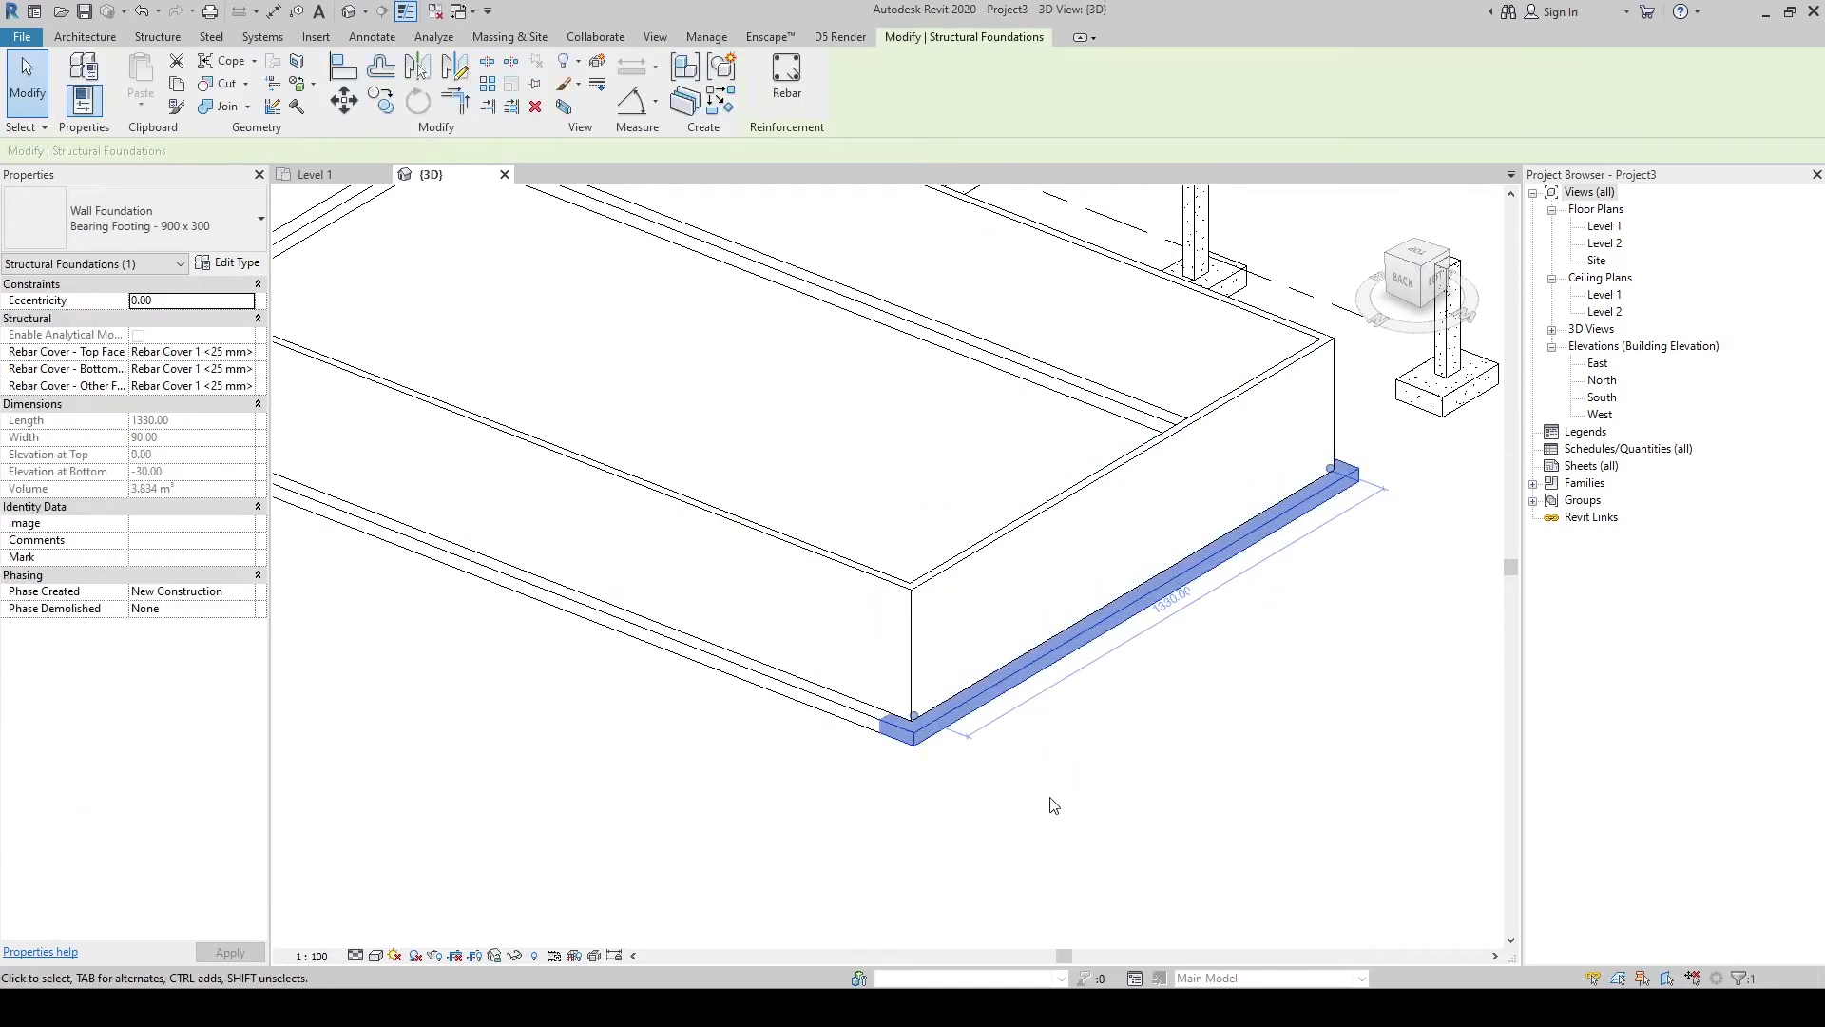
{"action": "left_click", "coordinate": [220, 265]}
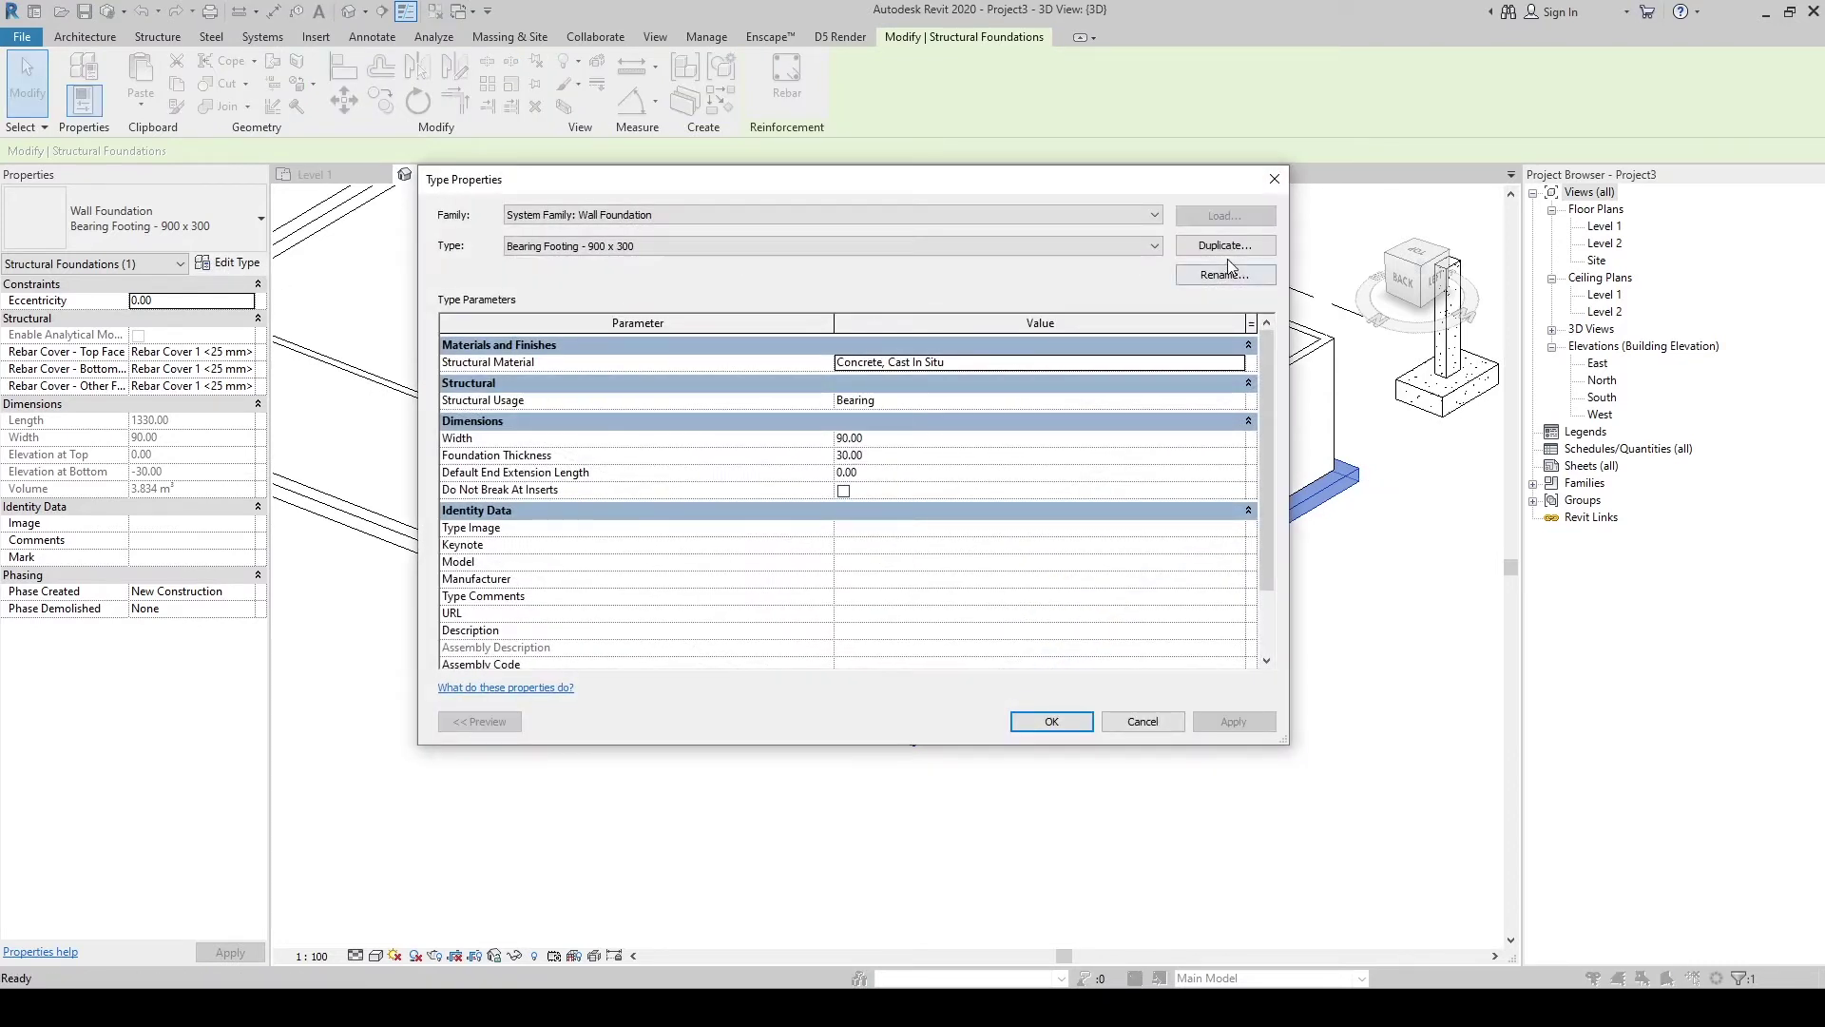
Step: Duplicate the footing type and name it Bearing Footing - 800 x 400
{"action": "left_click", "coordinate": [1226, 245]}
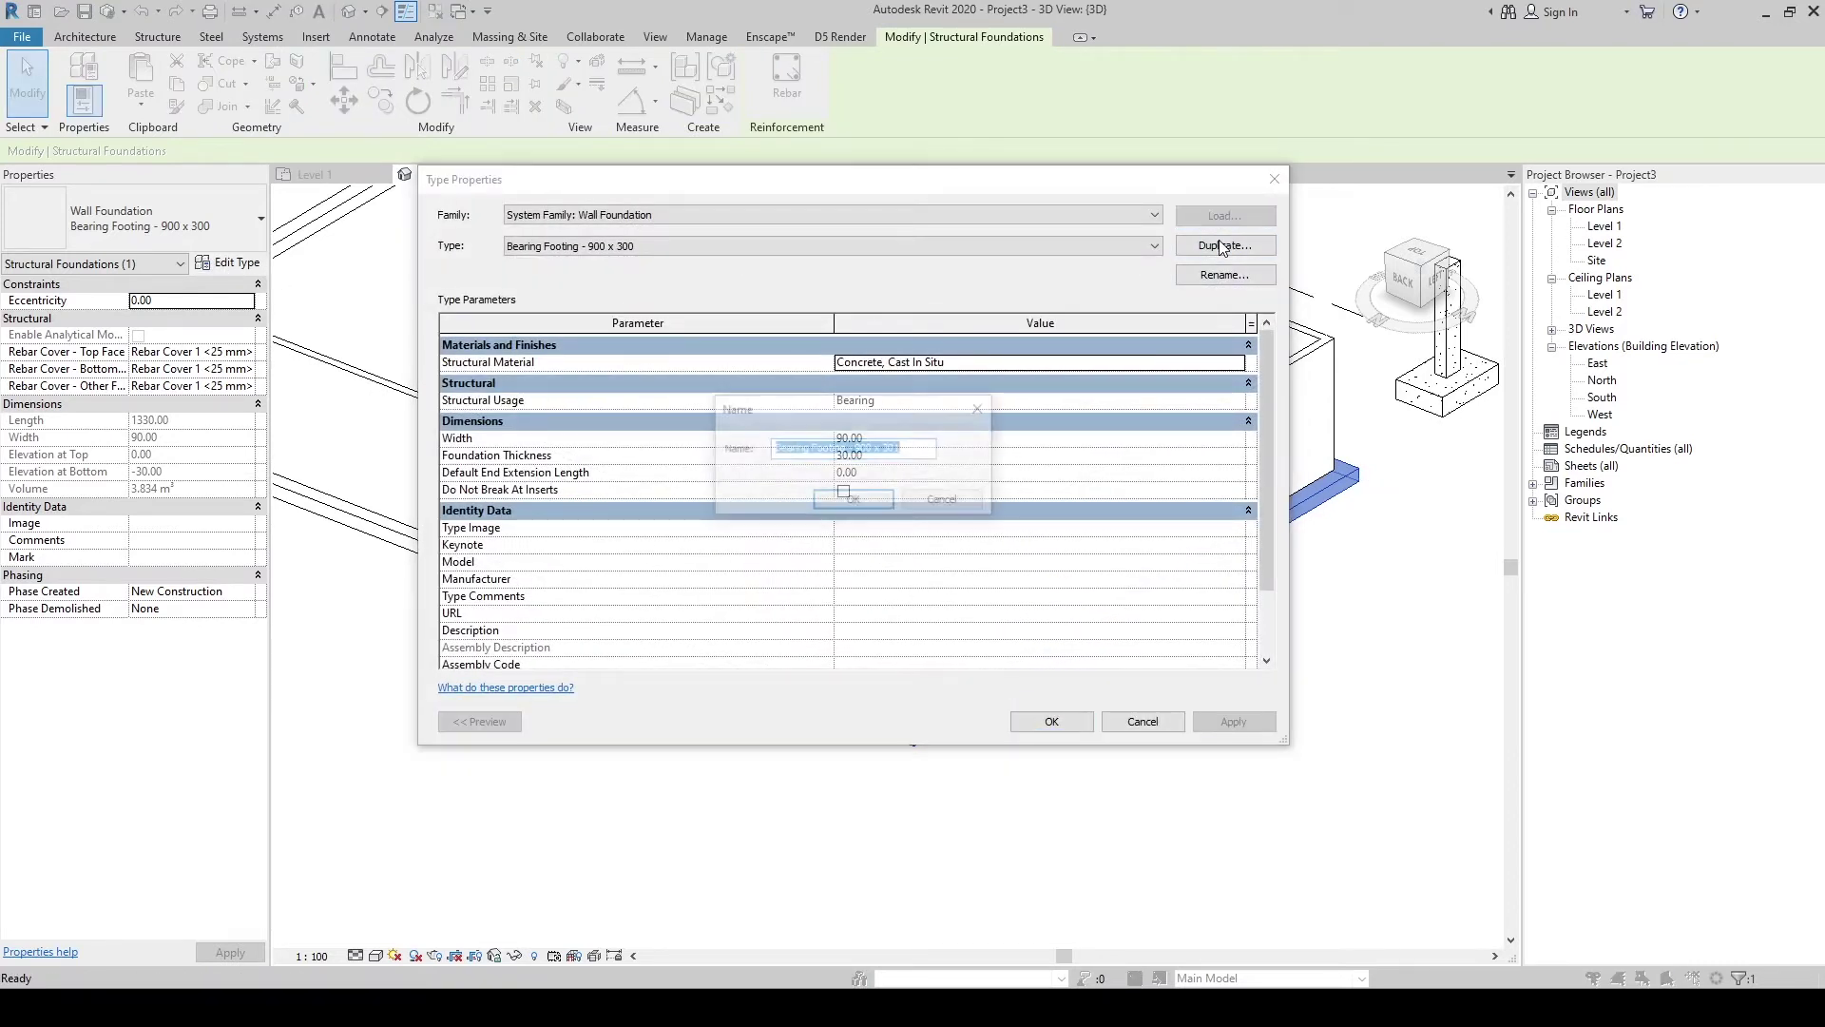
{"action": "left_click", "coordinate": [861, 447]}
{"action": "left_click_drag", "start_coordinate": [901, 447], "coordinate": [891, 454]}
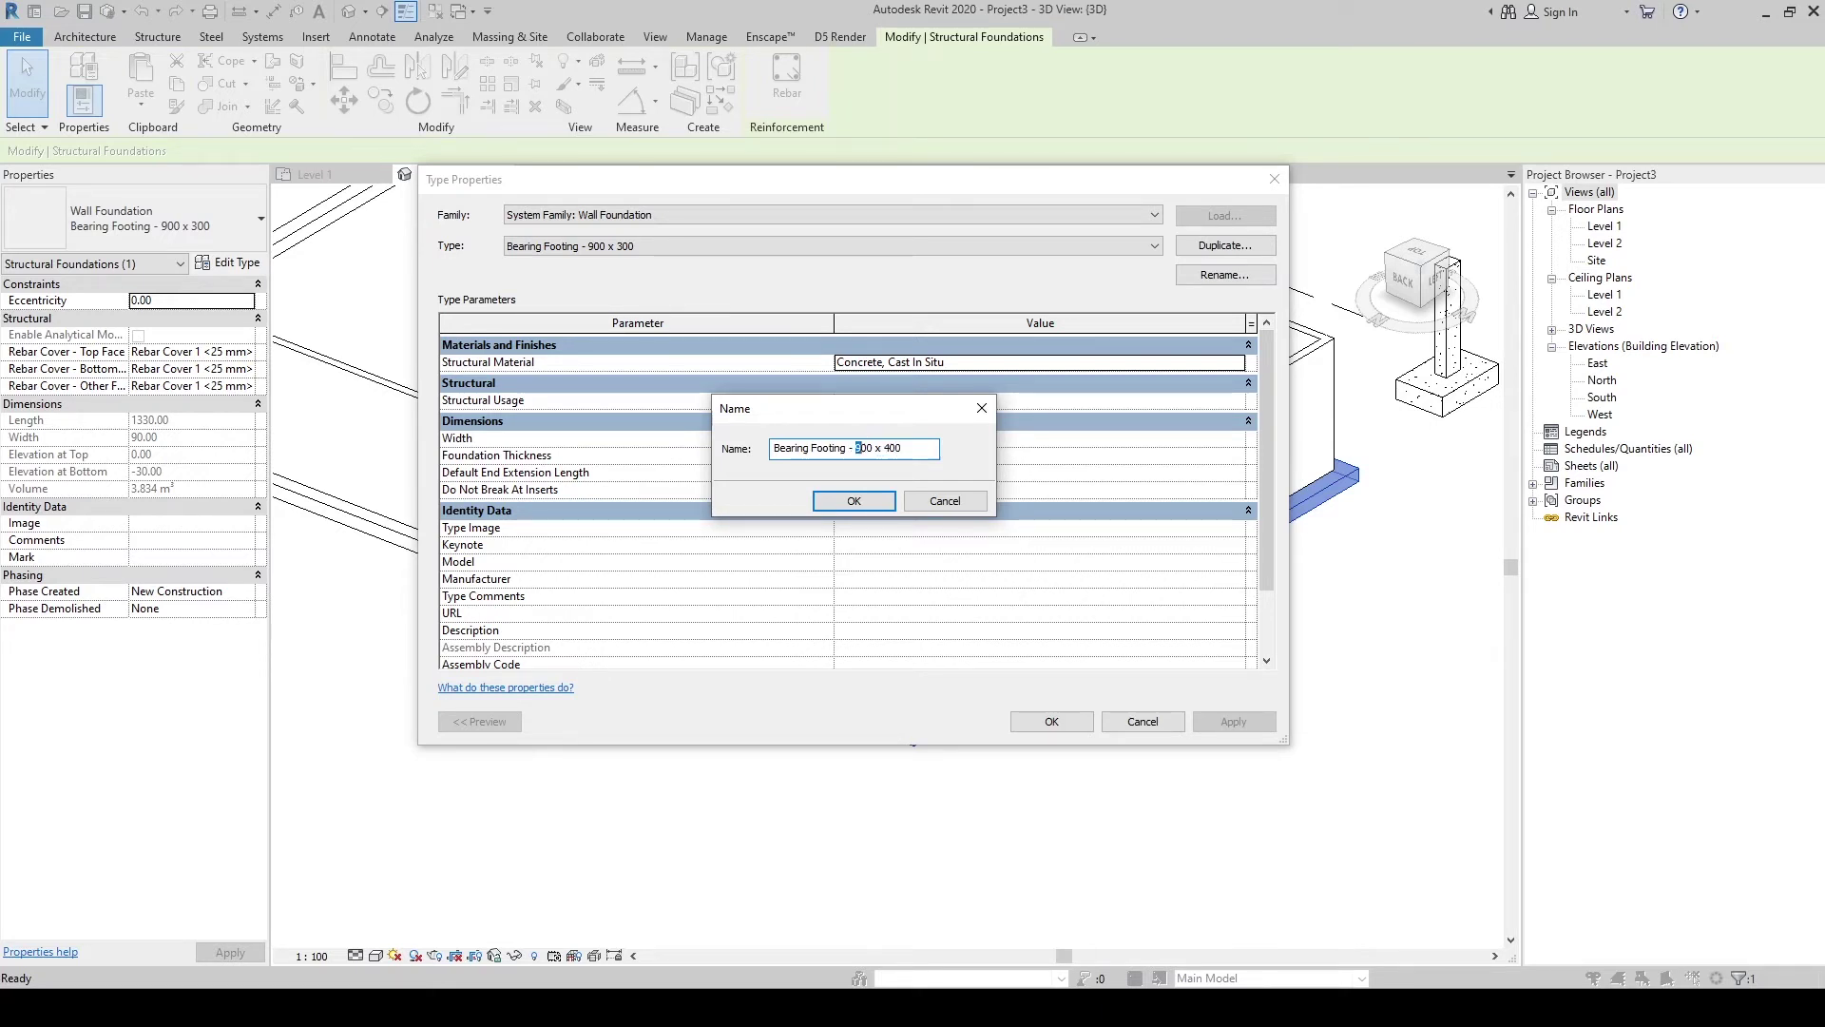
{"action": "left_click", "coordinate": [854, 500]}
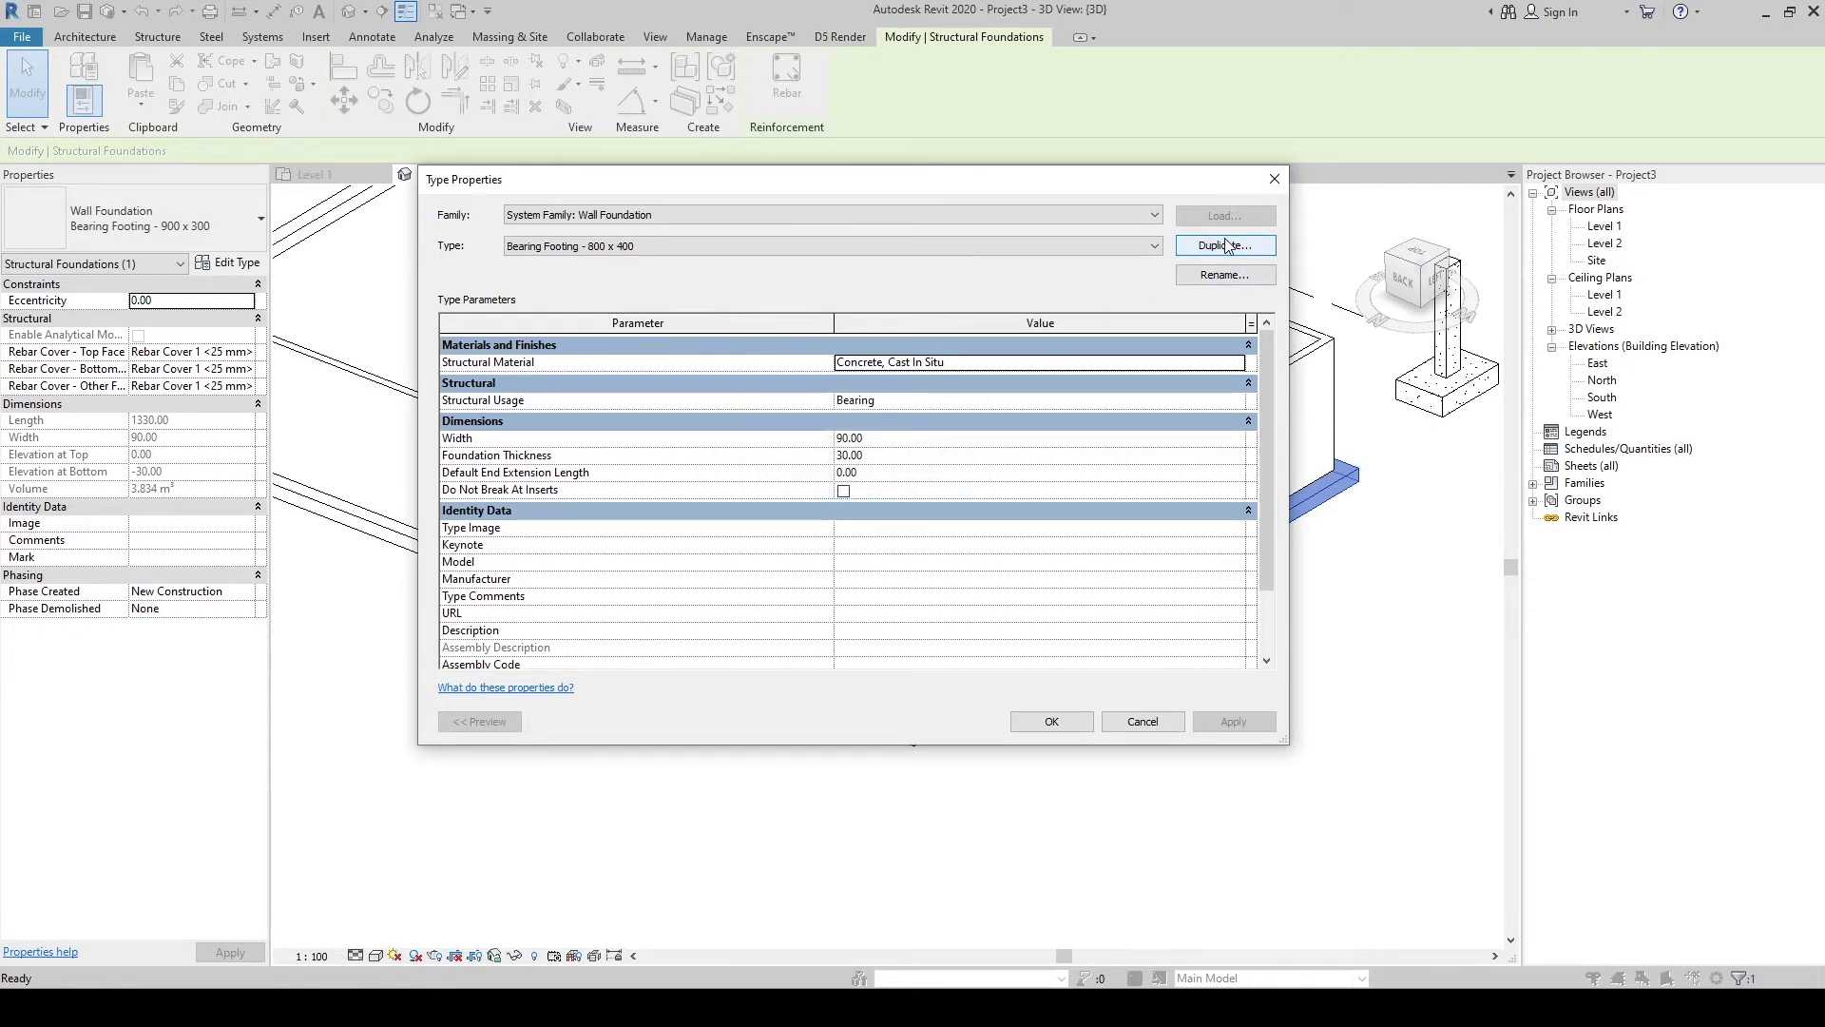
Step: Give the new footing type width 80 and foundation thickness 40
{"action": "left_click", "coordinate": [852, 439]}
{"action": "type", "text": "80"}
{"action": "left_click", "coordinate": [880, 454]}
{"action": "type", "text": "40"}
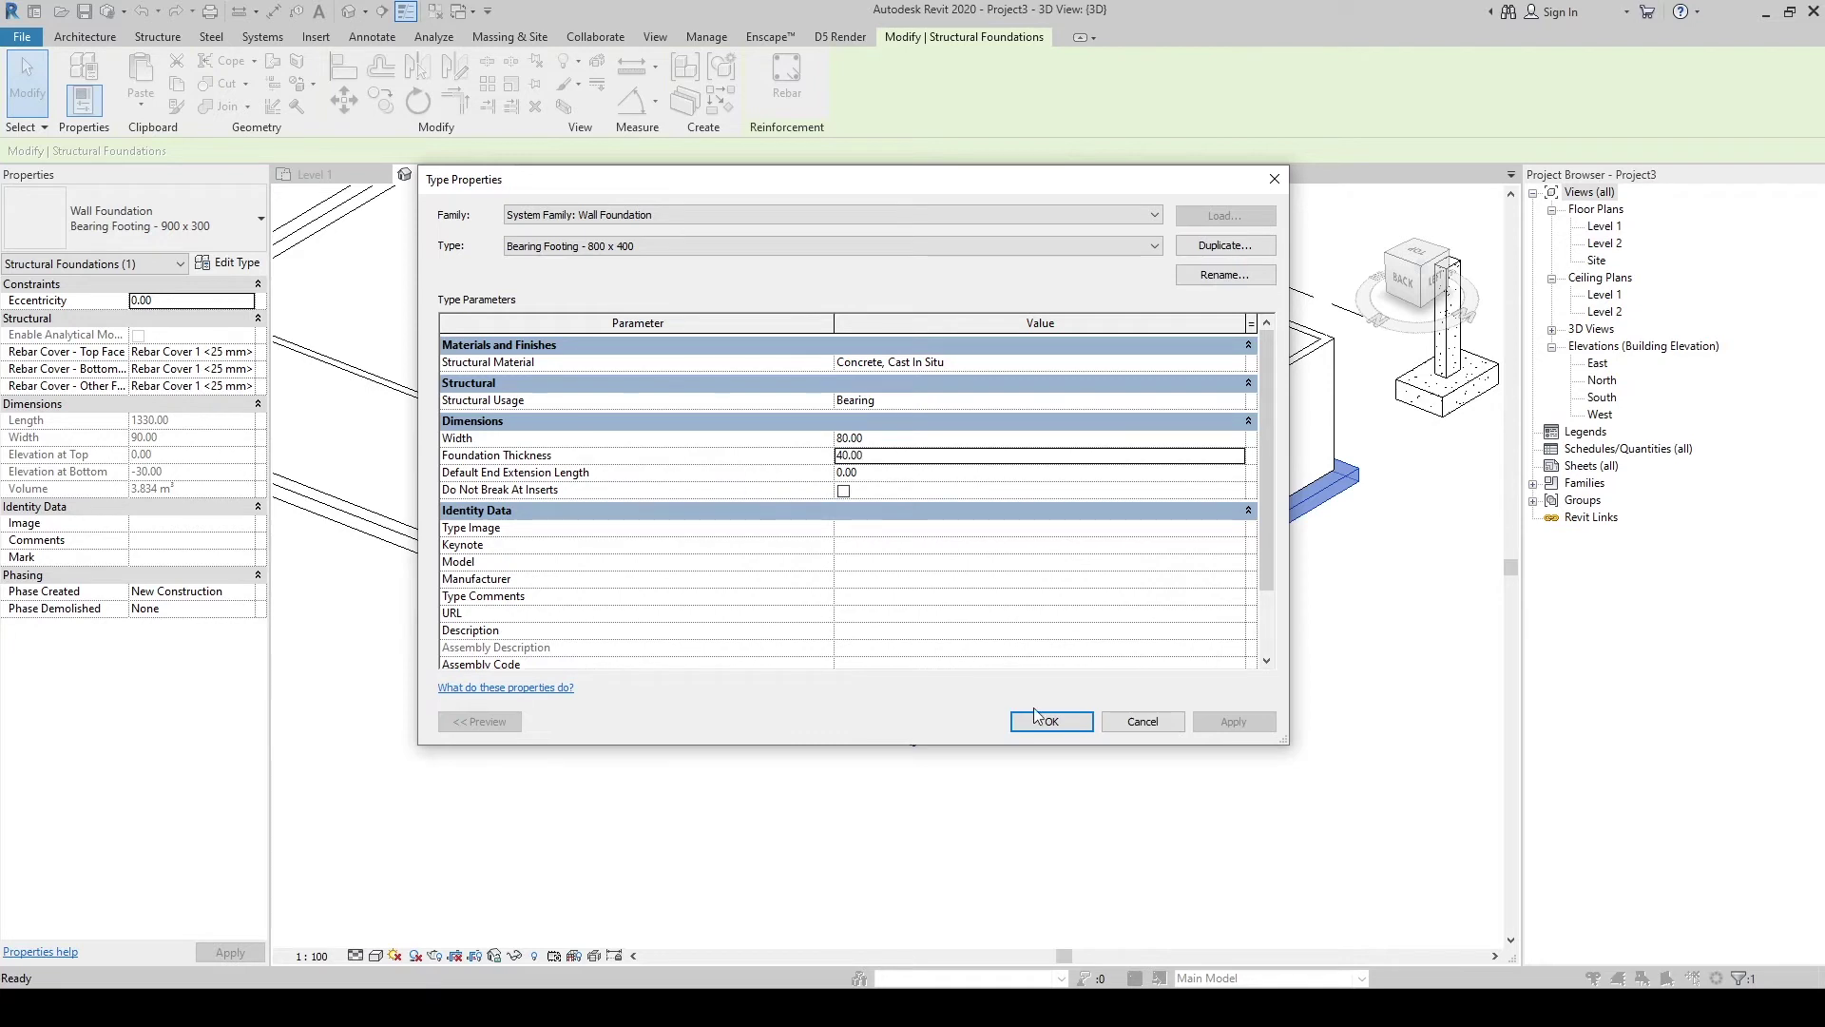
{"action": "left_click", "coordinate": [1050, 725]}
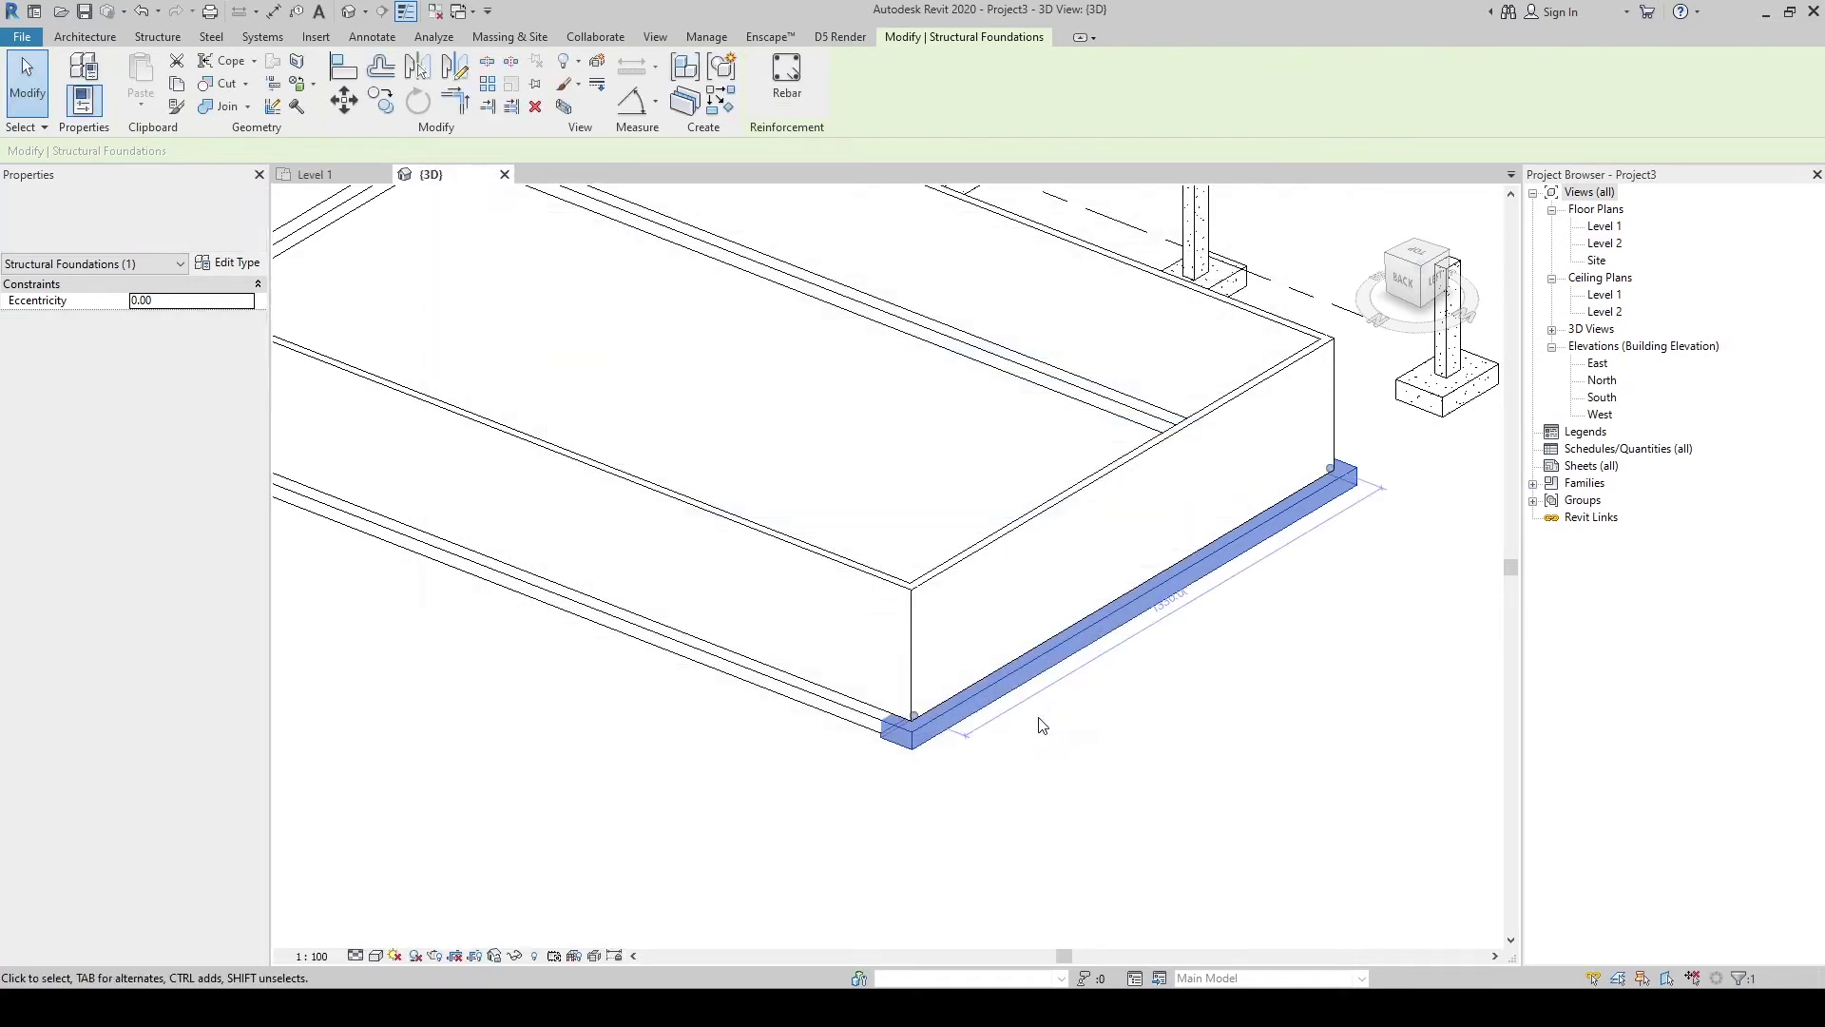
Step: Select the three remaining 900 x 300 wall footings together
{"action": "left_click", "coordinate": [1050, 798]}
{"action": "scroll", "coordinate": [950, 770], "scroll_direction": "down", "scroll_amount": 4}
{"action": "mouse_move", "coordinate": [807, 751]}
{"action": "middle_mouse_down", "text": "shift"}
{"action": "mouse_move", "coordinate": [1186, 644]}
{"action": "mouse_move", "coordinate": [1090, 713]}
{"action": "middle_mouse_up", "text": "shift"}
{"action": "scroll", "coordinate": [1089, 713], "scroll_direction": "up", "scroll_amount": 5}
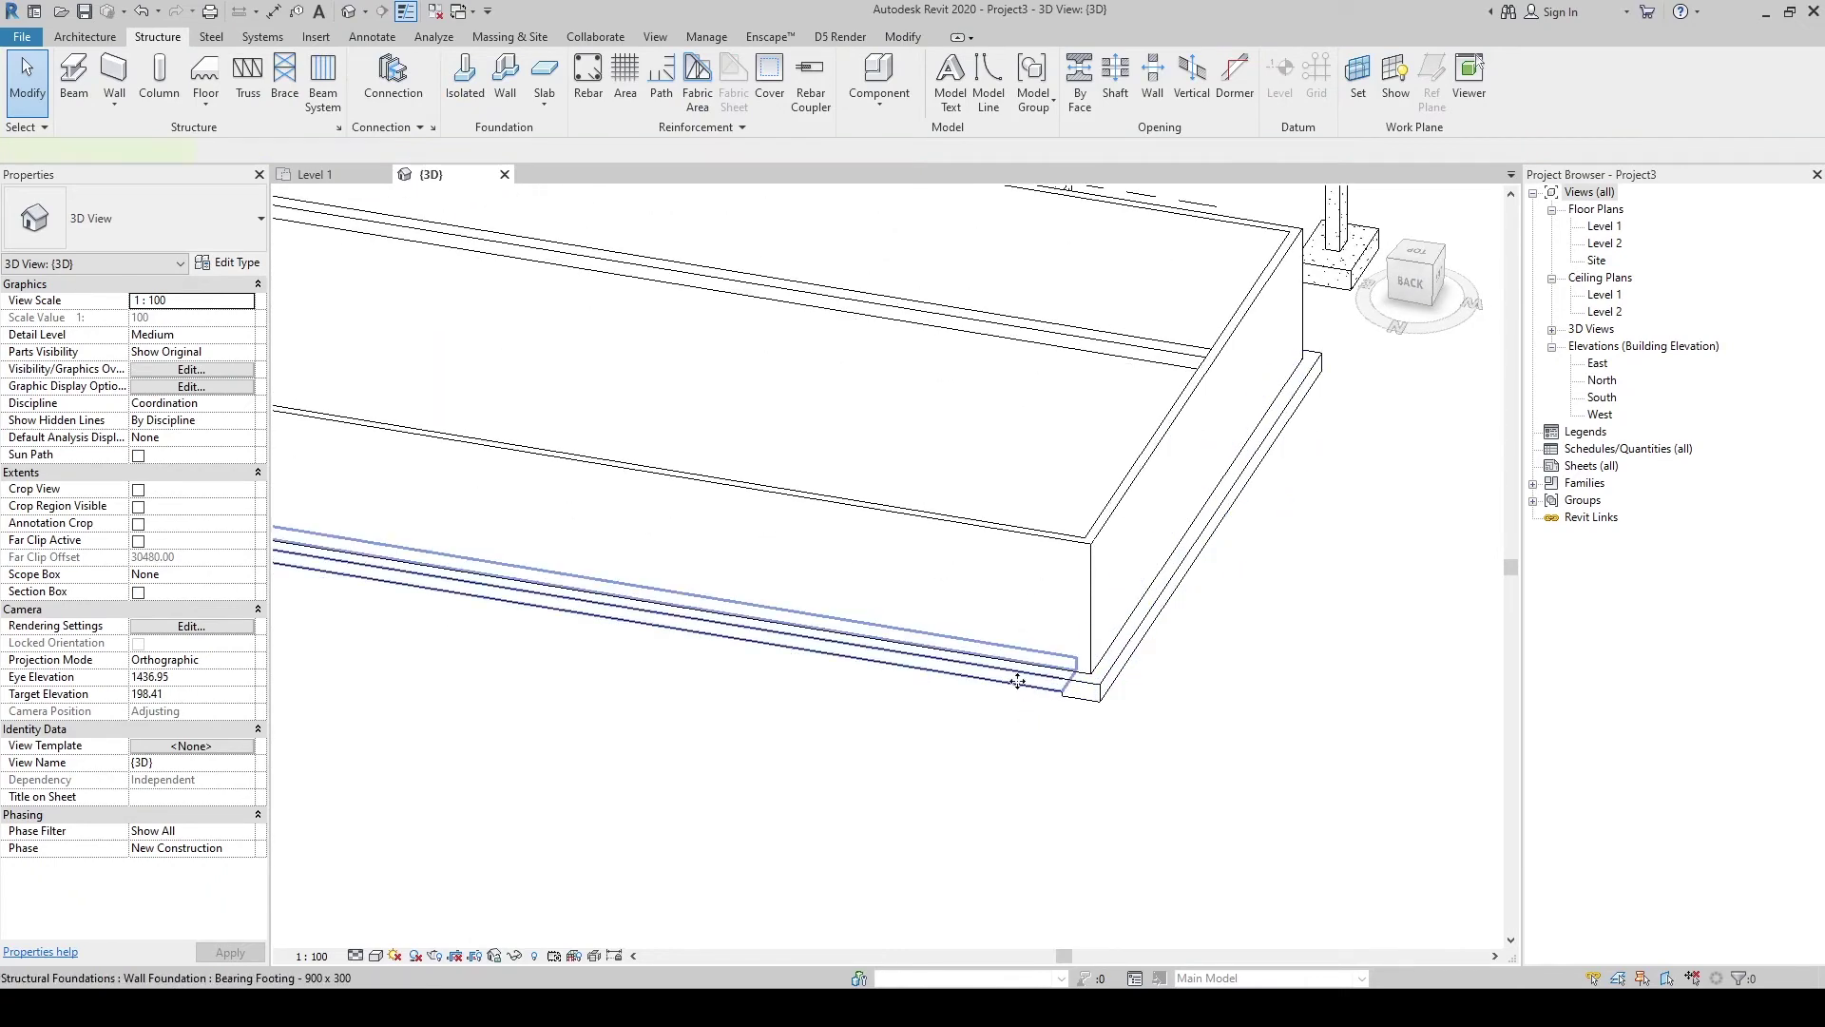
{"action": "left_click", "coordinate": [950, 794]}
{"action": "scroll", "coordinate": [950, 794], "scroll_direction": "down", "scroll_amount": 4}
{"action": "middle_click_drag", "start_coordinate": [722, 568], "coordinate": [734, 576]}
{"action": "left_click", "coordinate": [733, 576], "text": "ctrl"}
{"action": "left_click", "coordinate": [841, 545], "text": "ctrl"}
{"action": "mouse_move", "coordinate": [841, 546]}
{"action": "middle_mouse_down", "text": "shift"}
{"action": "mouse_move", "coordinate": [798, 513]}
{"action": "mouse_move", "coordinate": [1007, 505]}
{"action": "mouse_move", "coordinate": [932, 532]}
{"action": "middle_mouse_up", "text": "shift"}
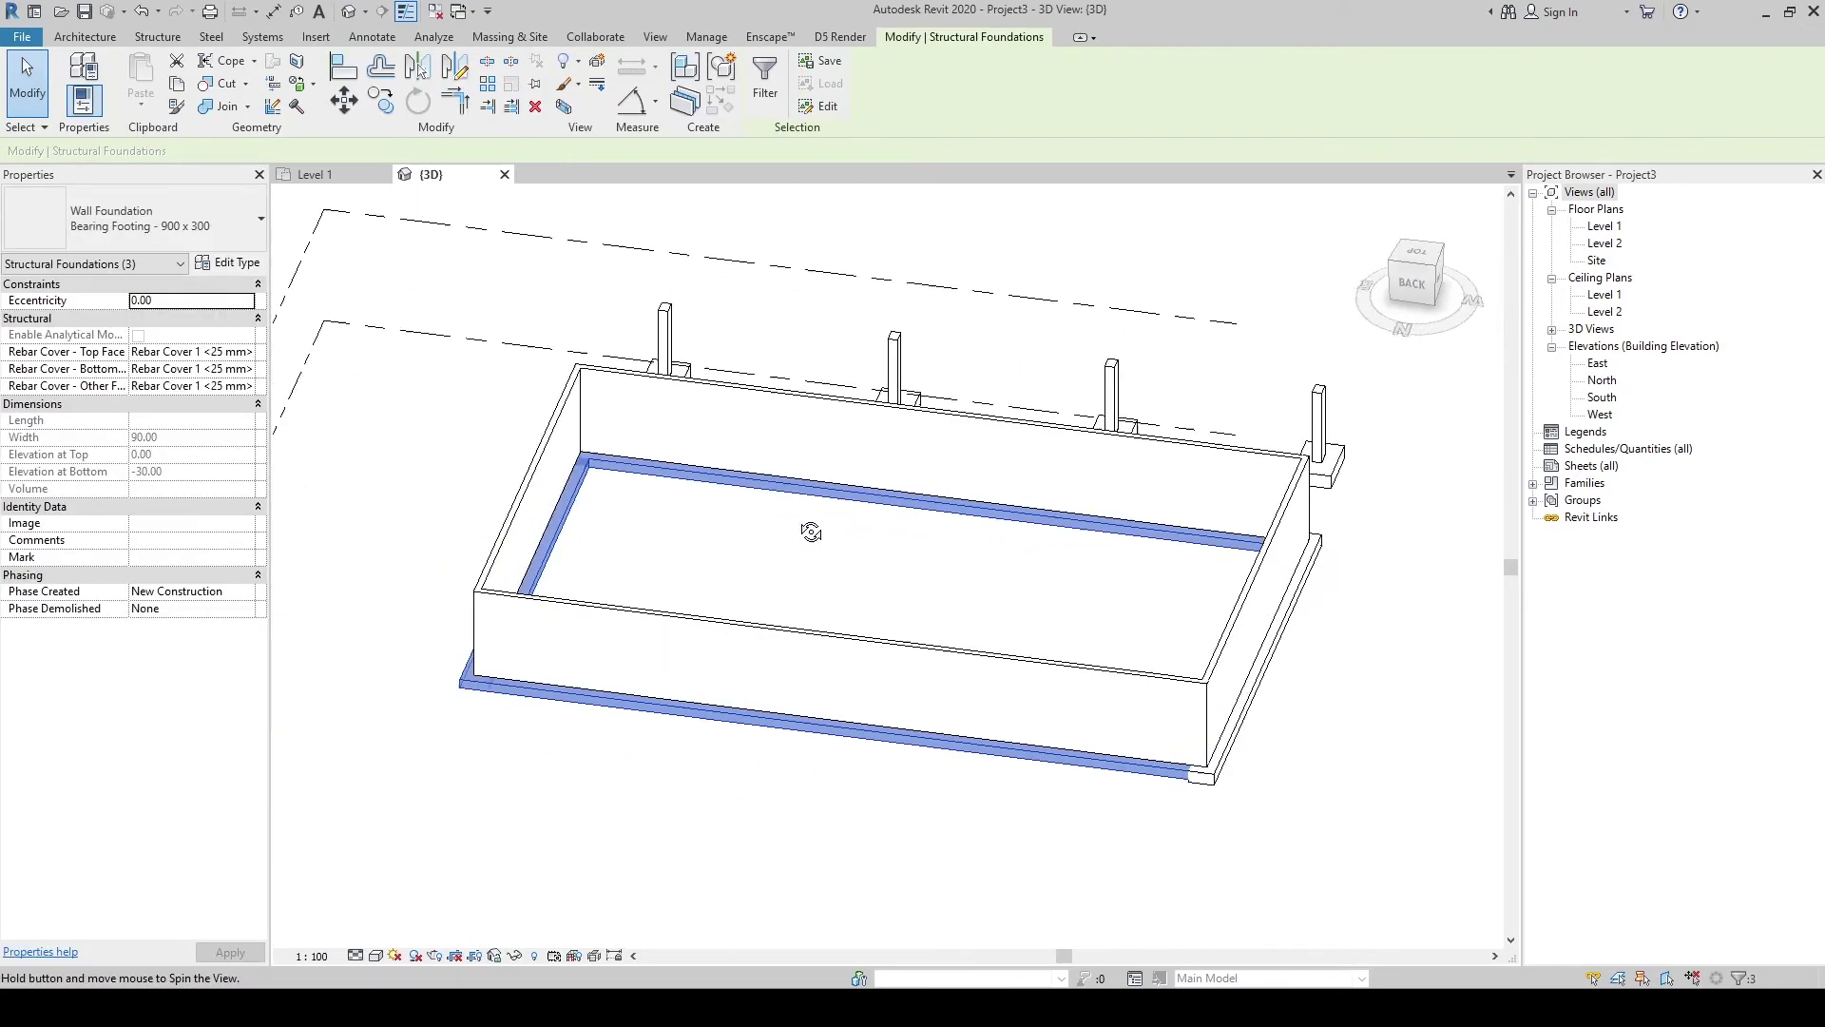
Step: Switch the selected footings to Bearing Footing - 800 x 400
{"action": "left_click", "coordinate": [183, 204]}
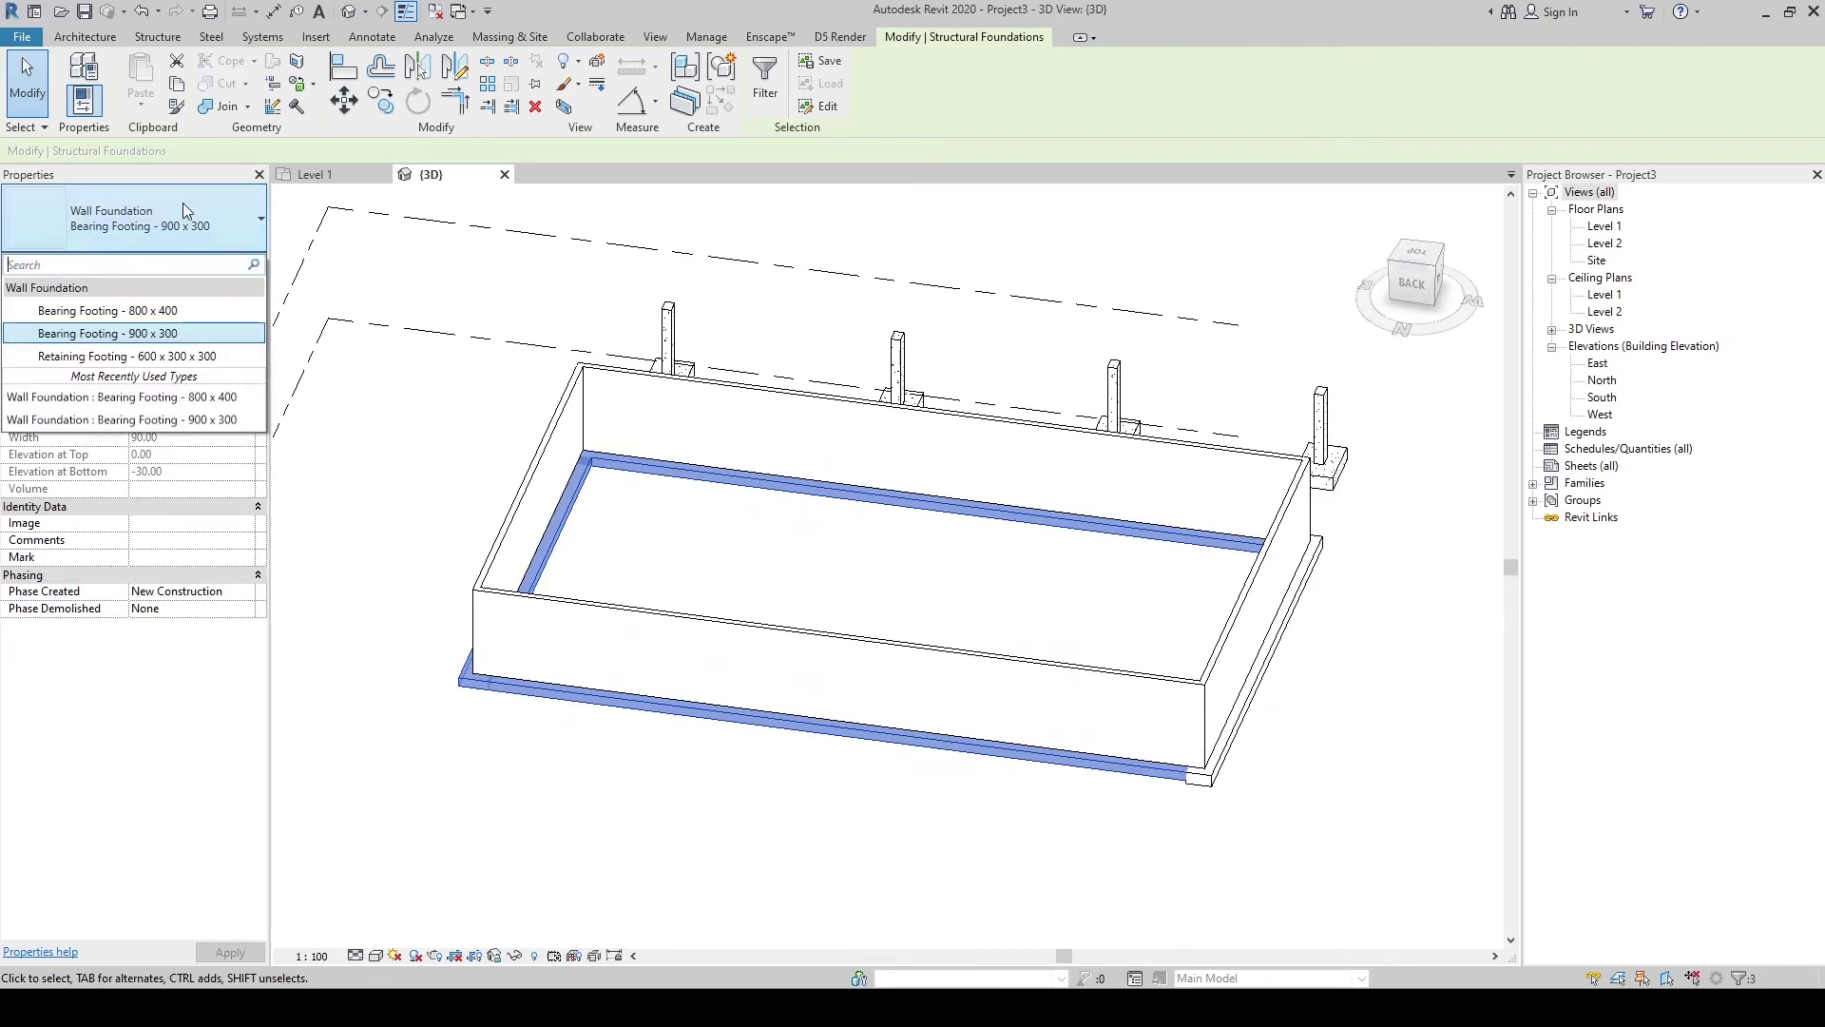
{"action": "left_click", "coordinate": [116, 311]}
{"action": "left_click", "coordinate": [701, 570]}
{"action": "mouse_move", "coordinate": [701, 570]}
{"action": "middle_mouse_down", "text": "shift"}
{"action": "mouse_move", "coordinate": [901, 568]}
{"action": "mouse_move", "coordinate": [949, 598]}
{"action": "mouse_move", "coordinate": [412, 624]}
{"action": "middle_mouse_up", "text": "shift"}
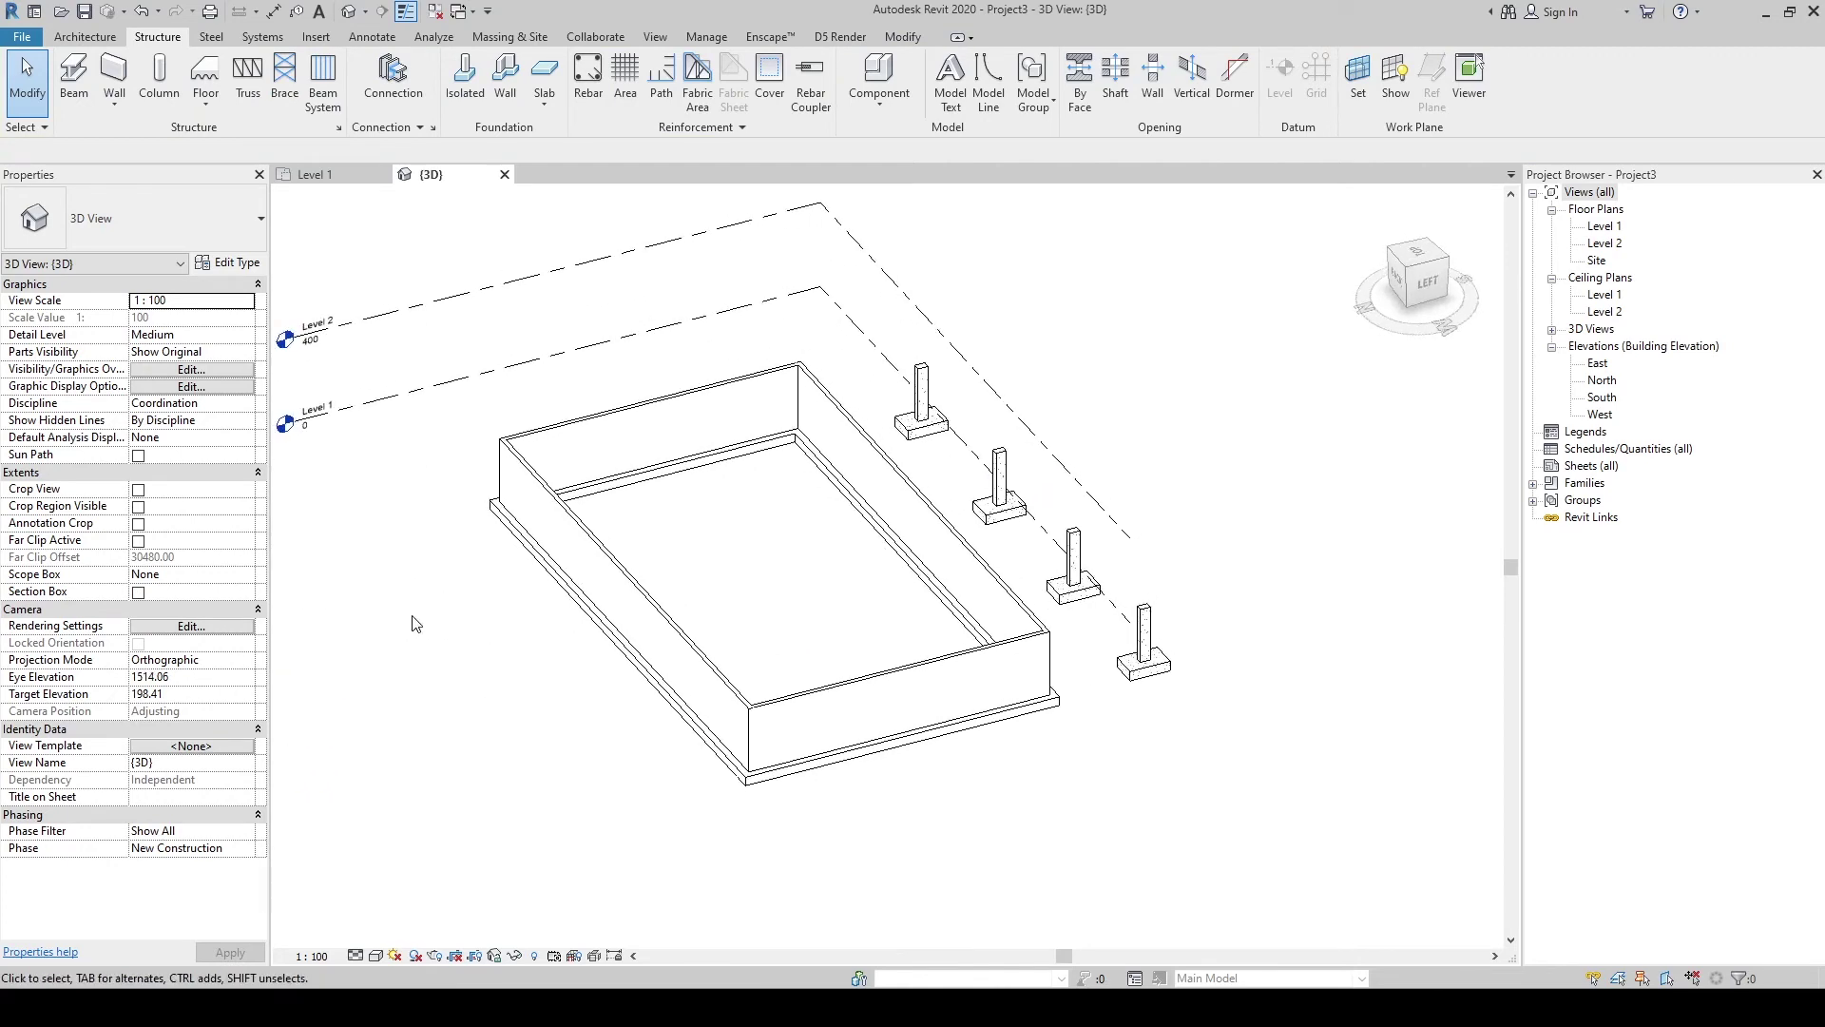
{"action": "mouse_move", "coordinate": [416, 624]}
{"action": "middle_mouse_down", "text": "shift"}
{"action": "mouse_move", "coordinate": [823, 670]}
{"action": "mouse_move", "coordinate": [456, 423]}
{"action": "mouse_move", "coordinate": [481, 522]}
{"action": "mouse_move", "coordinate": [425, 562]}
{"action": "middle_mouse_up", "text": "shift"}
{"action": "mouse_move", "coordinate": [359, 570]}
{"action": "left_mouse_down"}
{"action": "mouse_move", "coordinate": [967, 681]}
{"action": "mouse_move", "coordinate": [1021, 710]}
{"action": "left_mouse_up"}
{"action": "mouse_move", "coordinate": [686, 574]}
{"action": "middle_mouse_down"}
{"action": "mouse_move", "coordinate": [884, 623]}
{"action": "mouse_move", "coordinate": [602, 701]}
{"action": "mouse_move", "coordinate": [1043, 297]}
{"action": "middle_mouse_up"}
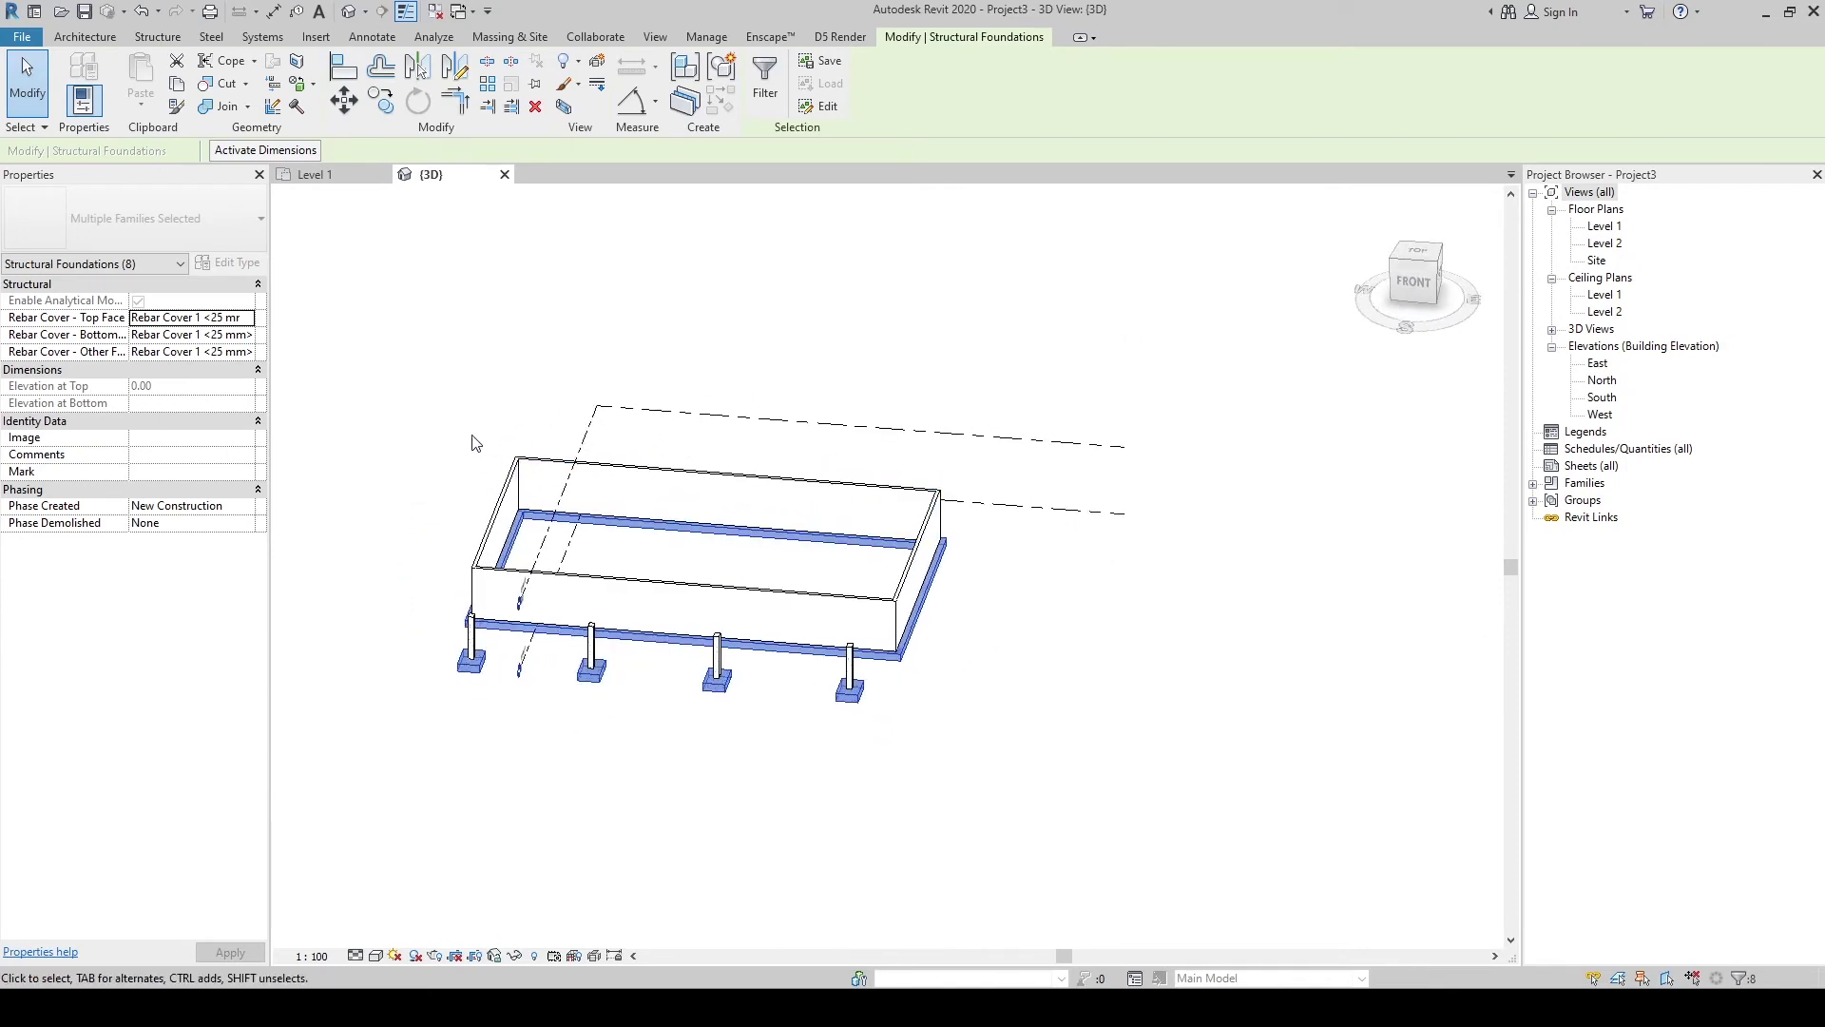
{"action": "middle_click_drag", "start_coordinate": [481, 442], "coordinate": [448, 443], "text": "shift"}
{"action": "mouse_move", "coordinate": [1075, 741]}
{"action": "middle_mouse_down", "text": "shift"}
{"action": "mouse_move", "coordinate": [969, 717]}
{"action": "mouse_move", "coordinate": [994, 635]}
{"action": "mouse_move", "coordinate": [952, 662]}
{"action": "middle_mouse_up", "text": "shift"}
{"action": "left_click_drag", "start_coordinate": [1036, 703], "coordinate": [430, 601]}
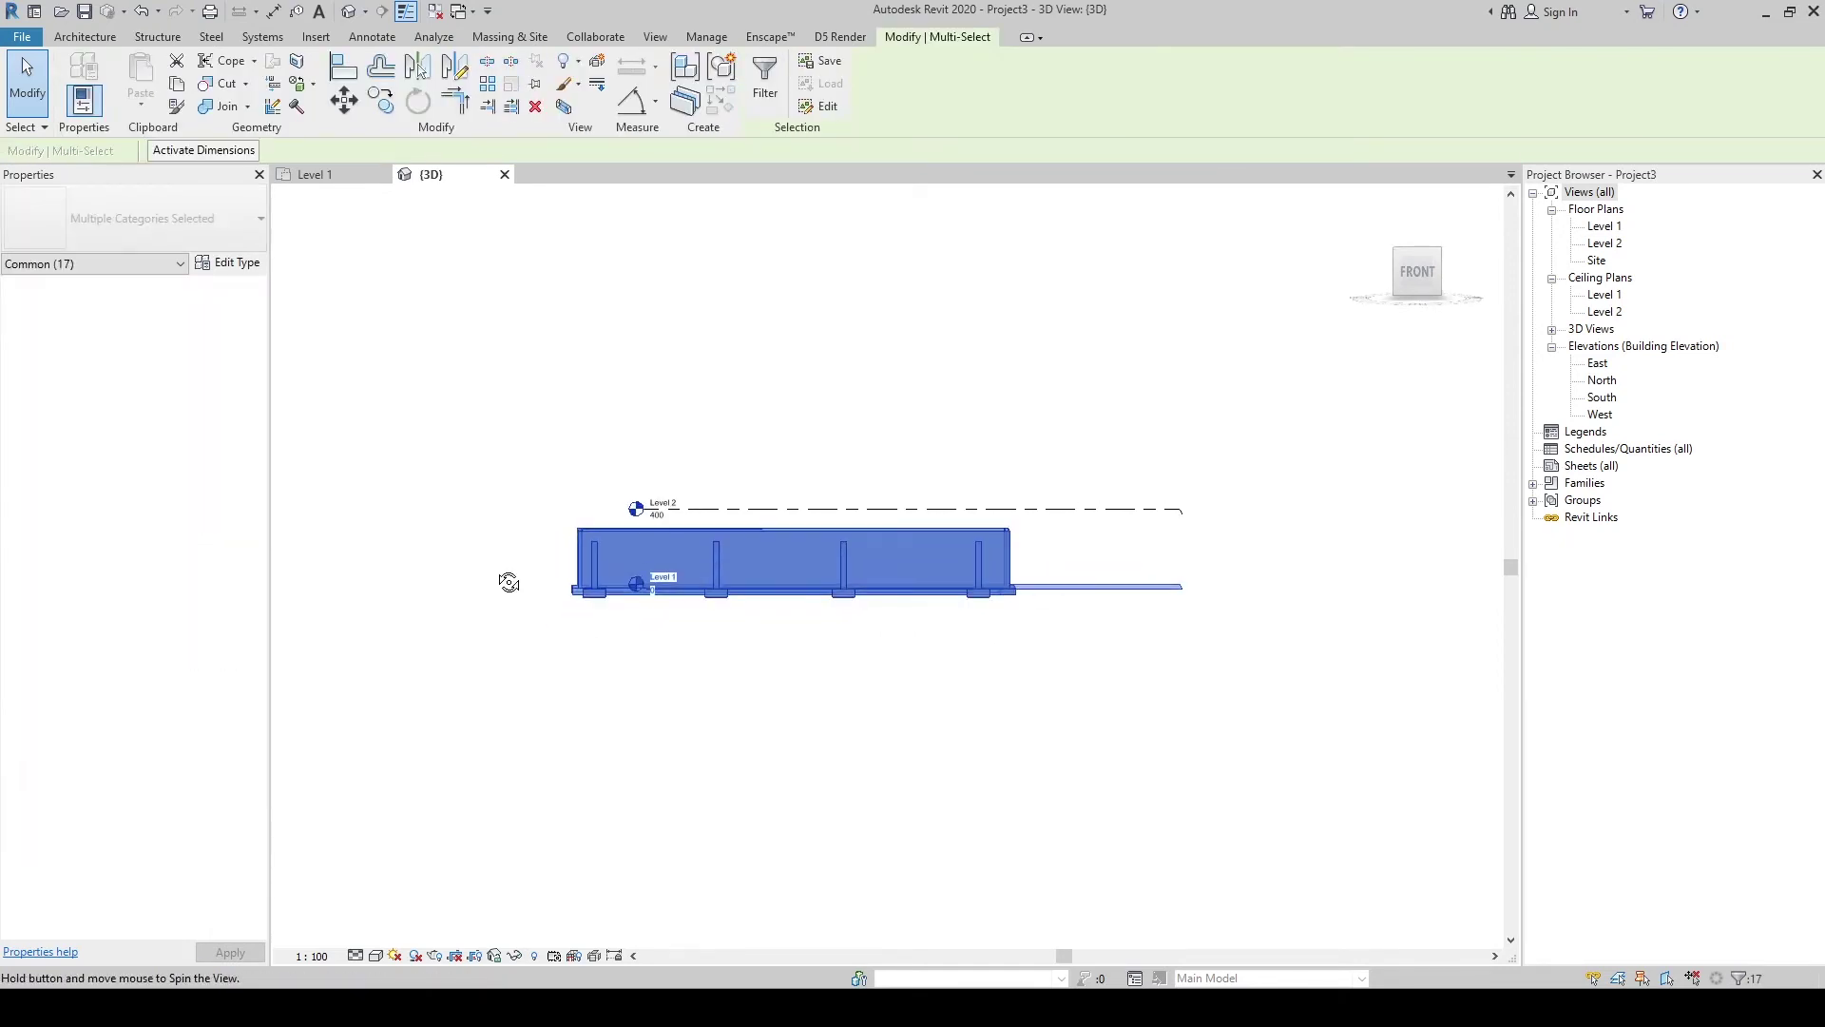
{"action": "left_click", "coordinate": [624, 579]}
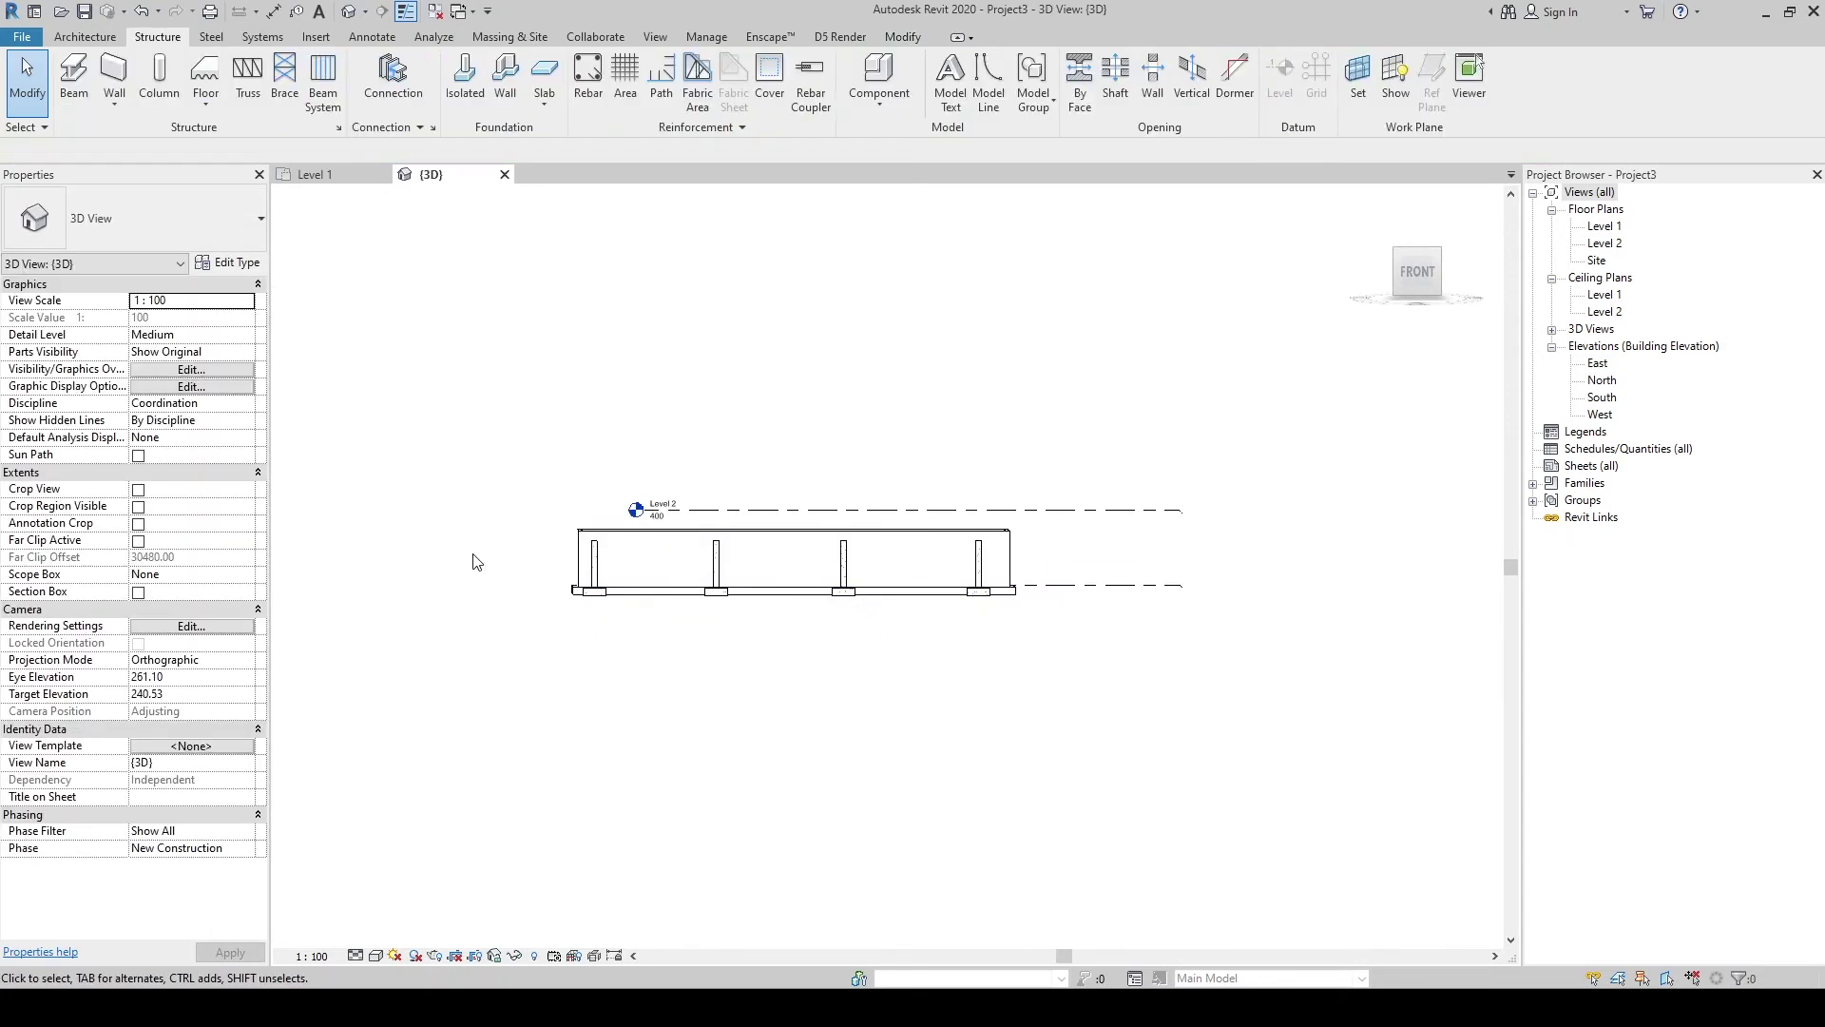
{"action": "left_click_drag", "start_coordinate": [470, 551], "coordinate": [1114, 708]}
{"action": "mouse_move", "coordinate": [1114, 708]}
{"action": "middle_mouse_down", "text": "shift"}
{"action": "mouse_move", "coordinate": [996, 706]}
{"action": "mouse_move", "coordinate": [966, 725]}
{"action": "middle_mouse_up", "text": "shift"}
{"action": "left_click", "coordinate": [966, 726]}
{"action": "middle_click_drag", "start_coordinate": [613, 616], "coordinate": [652, 640], "text": "shift"}
{"action": "left_click", "coordinate": [544, 95]}
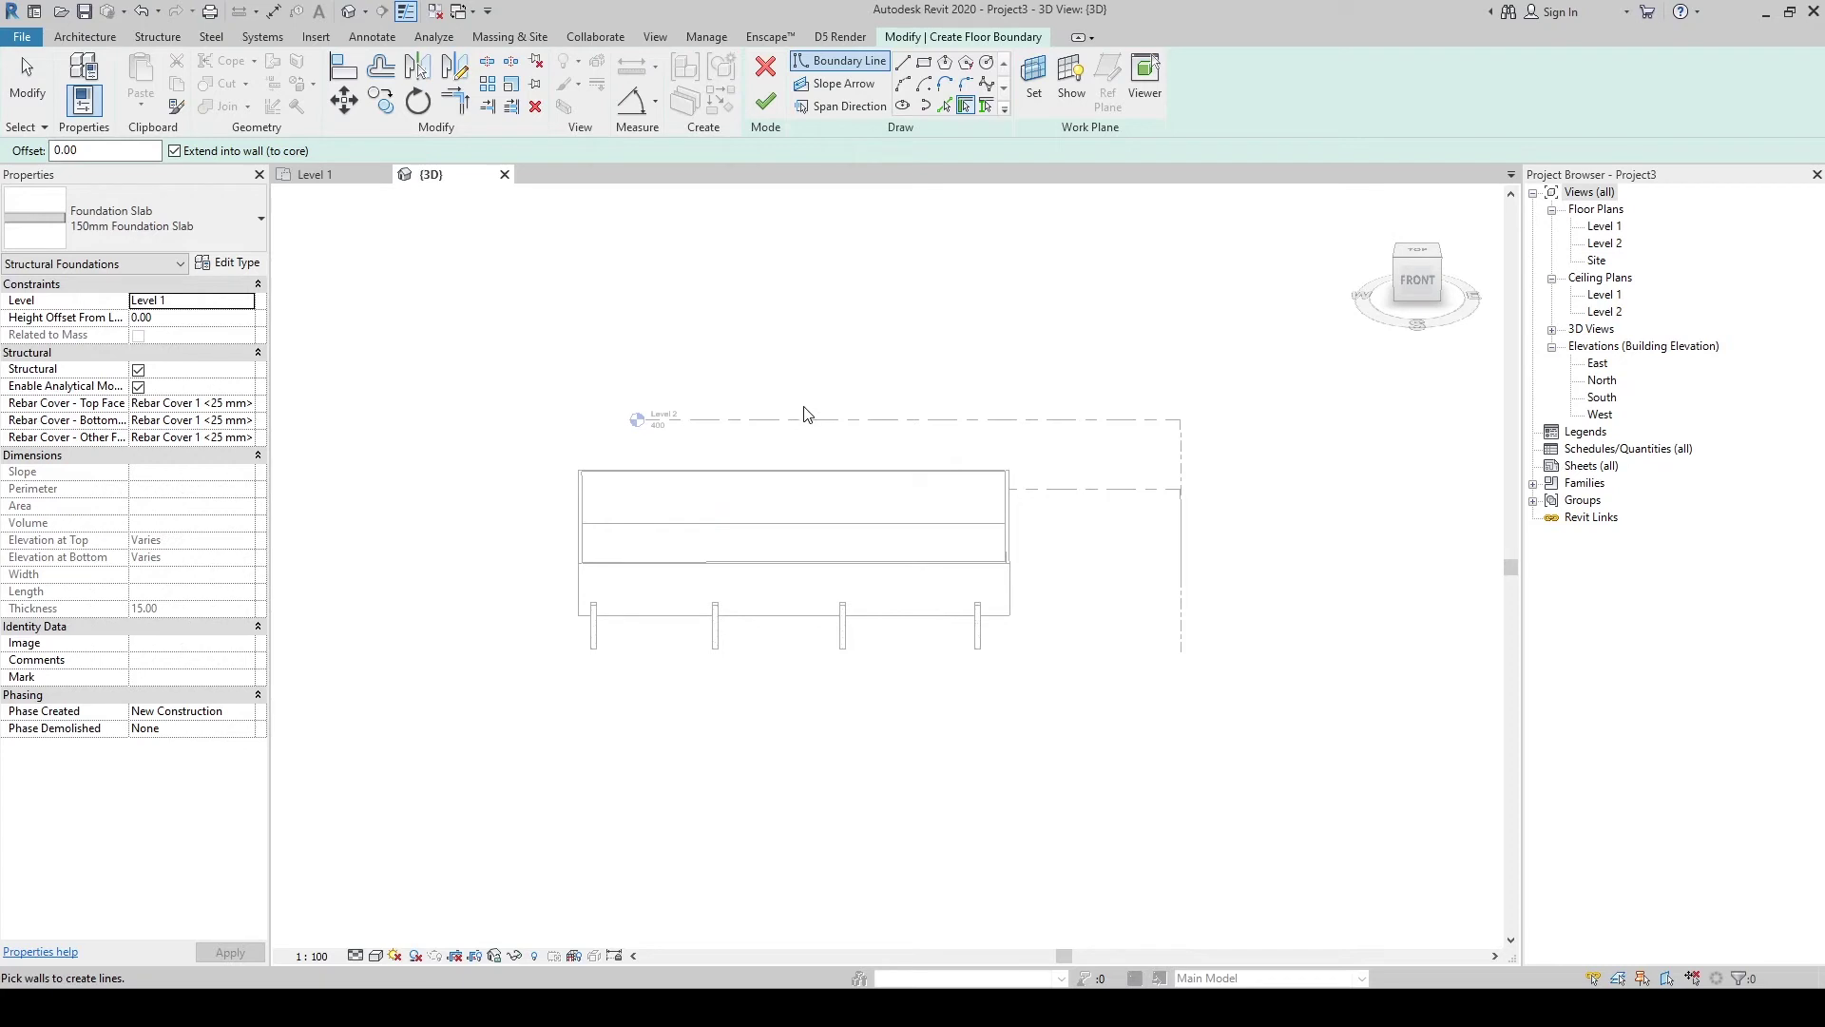
Step: In the Level 1 plan, choose the Rectangle boundary tool with offset 100
{"action": "left_click", "coordinate": [314, 174]}
{"action": "middle_click_drag", "start_coordinate": [665, 313], "coordinate": [772, 558]}
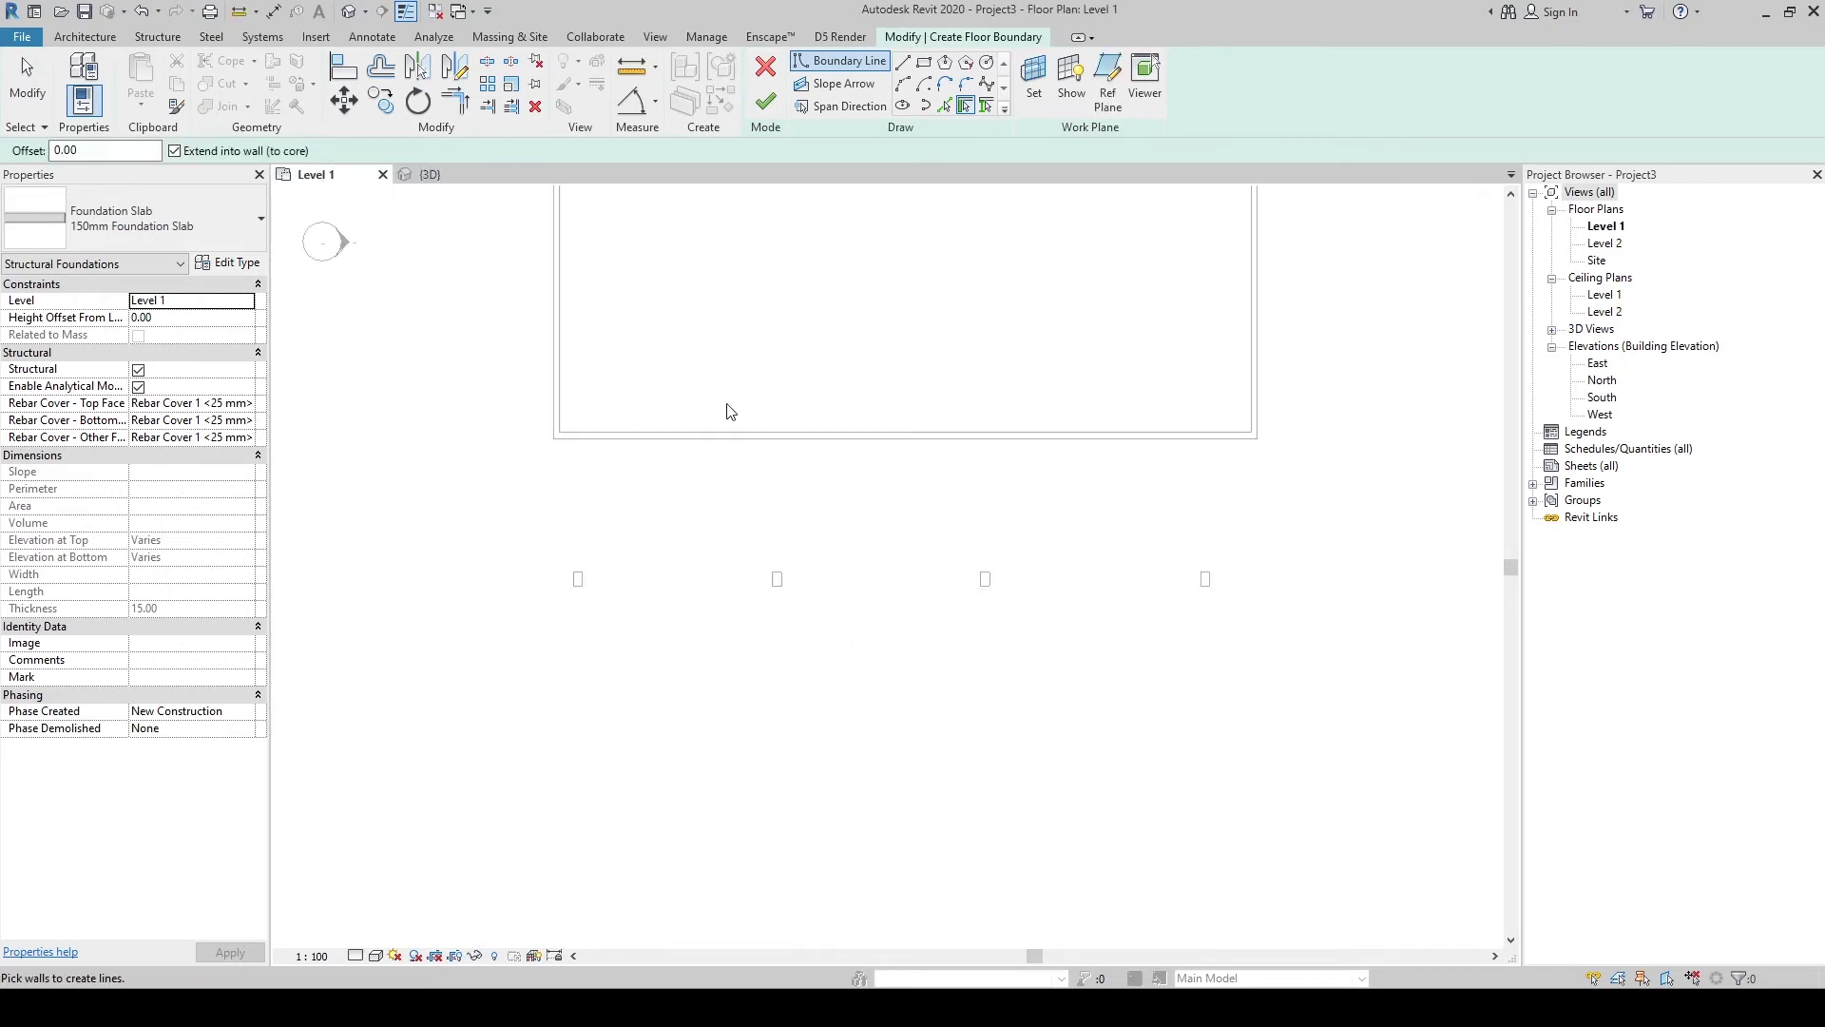
{"action": "left_click", "coordinate": [923, 63]}
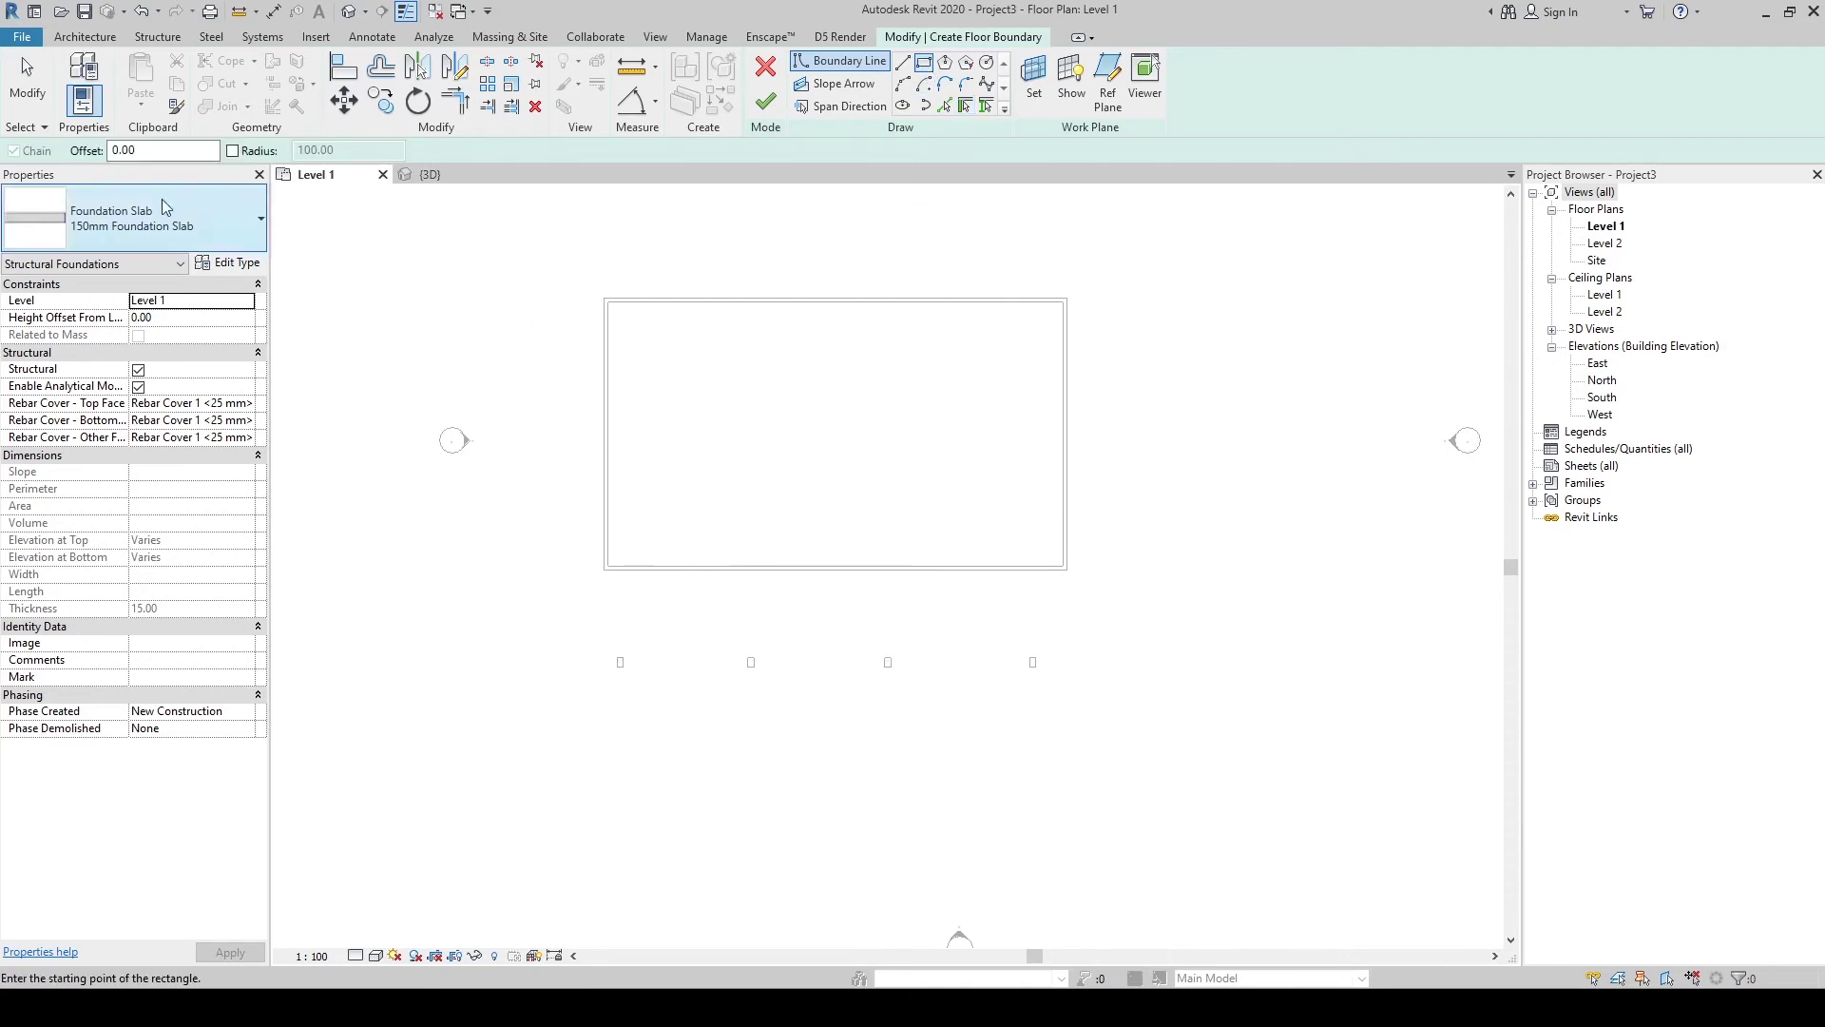
{"action": "double_click", "coordinate": [177, 152]}
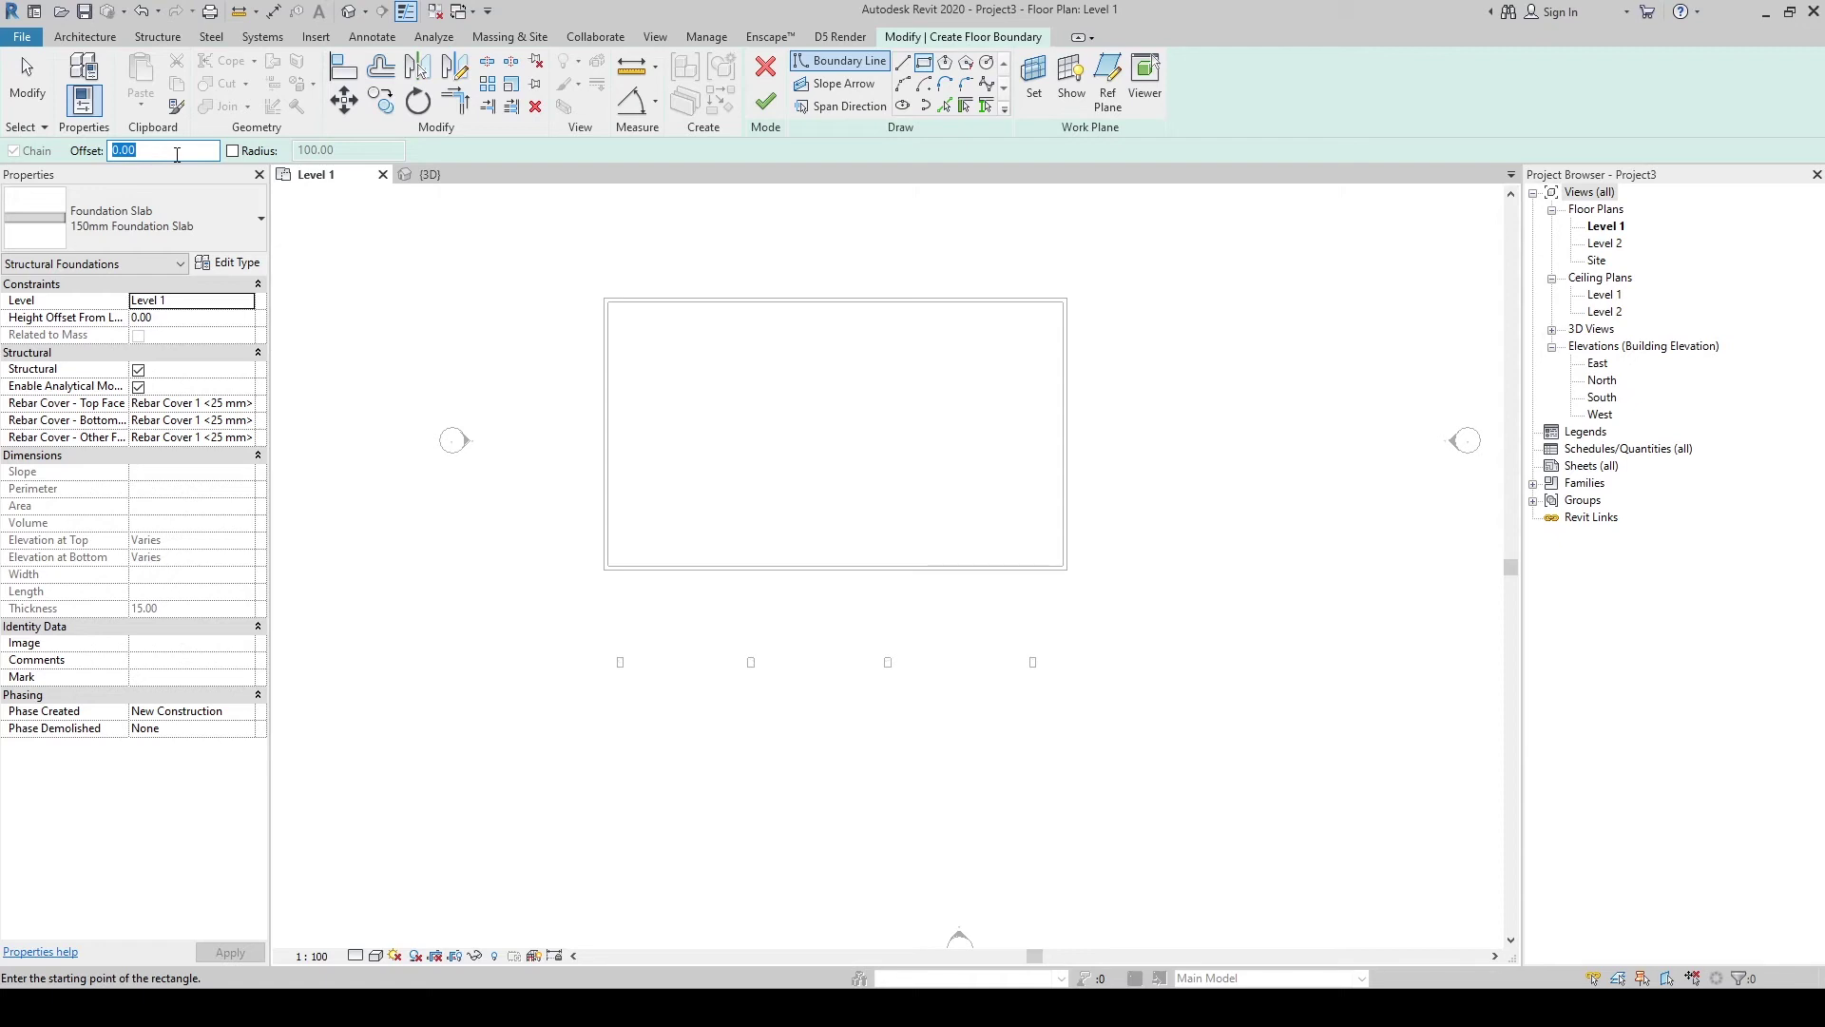
{"action": "type", "text": "1"}
Step: Sketch the slab rectangle between opposite outer wall corners
{"action": "scroll", "coordinate": [612, 347], "scroll_direction": "up", "scroll_amount": 2}
{"action": "scroll", "coordinate": [593, 342], "scroll_direction": "up", "scroll_amount": 2}
{"action": "left_click", "coordinate": [593, 342]}
{"action": "scroll", "coordinate": [665, 400], "scroll_direction": "down", "scroll_amount": 2}
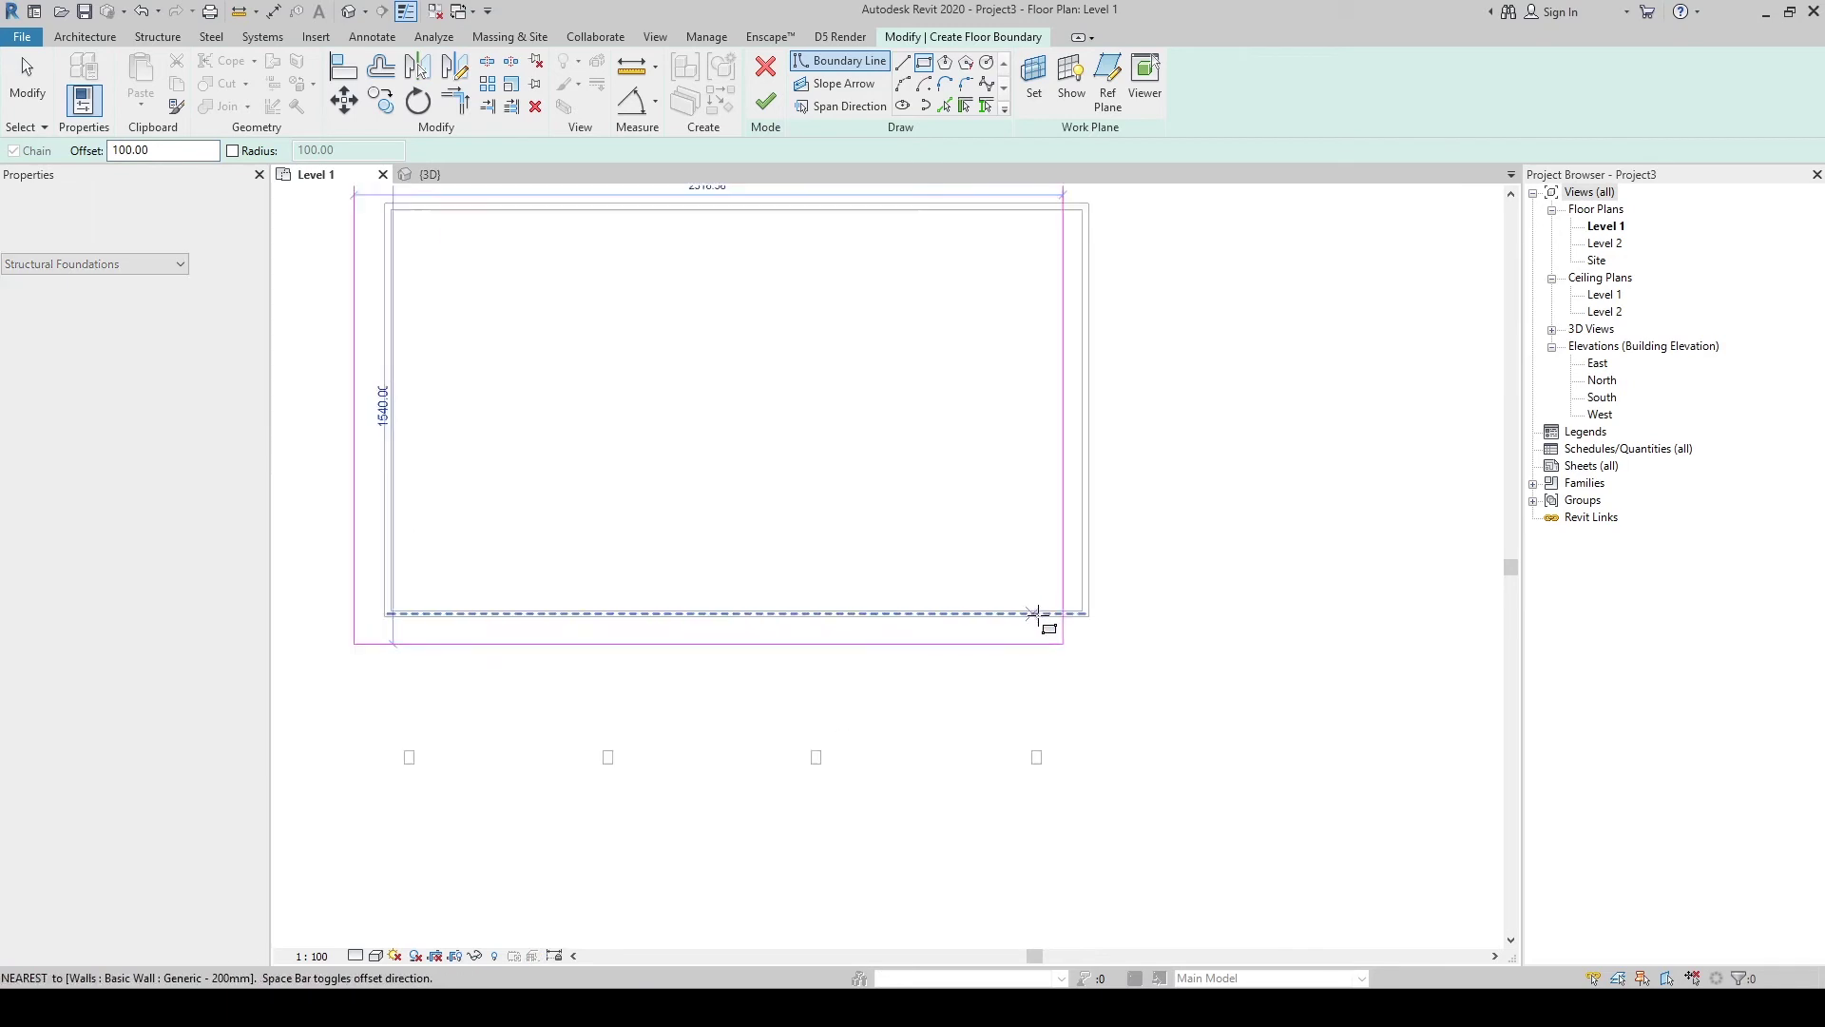
{"action": "scroll", "coordinate": [1128, 617], "scroll_direction": "up", "scroll_amount": 3}
{"action": "left_click", "coordinate": [1127, 618]}
{"action": "scroll", "coordinate": [1094, 622], "scroll_direction": "down", "scroll_amount": 3}
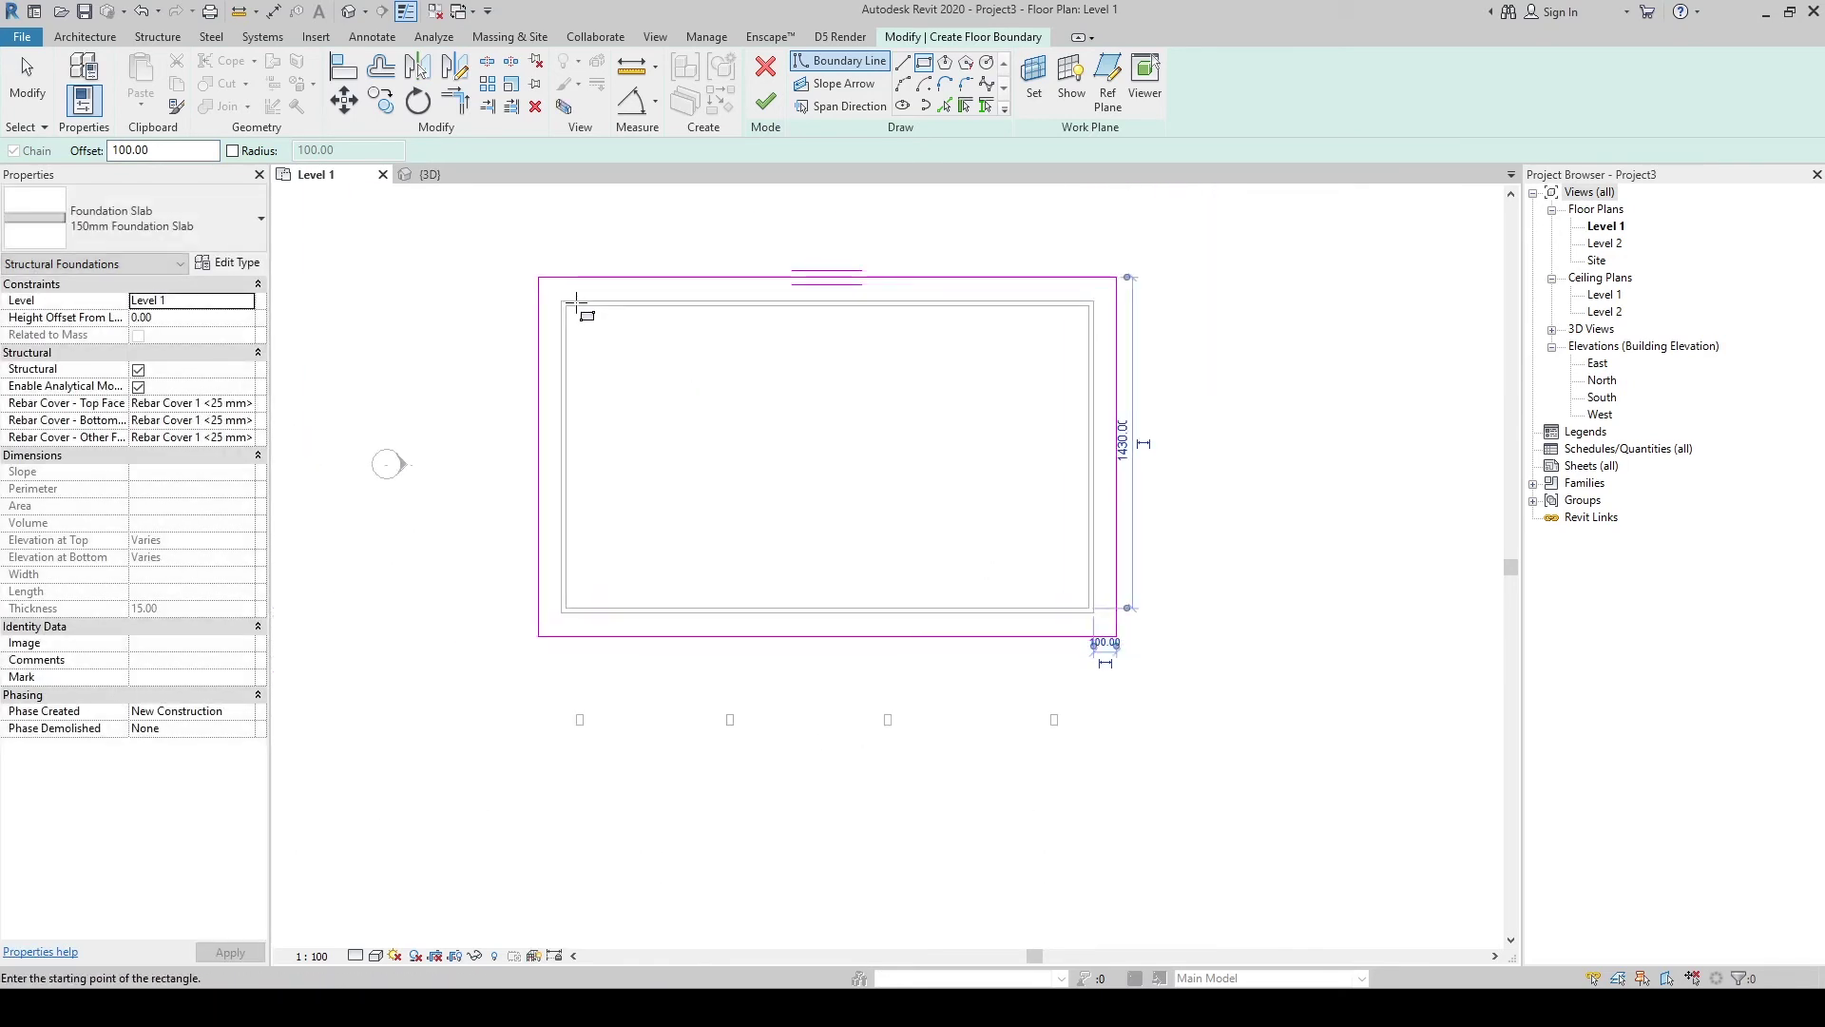
{"action": "key", "text": "Escape"}
Step: Draw a vertical span direction line inside the slab boundary
{"action": "scroll", "coordinate": [844, 428], "scroll_direction": "down", "scroll_amount": 2}
{"action": "scroll", "coordinate": [734, 391], "scroll_direction": "up", "scroll_amount": 1}
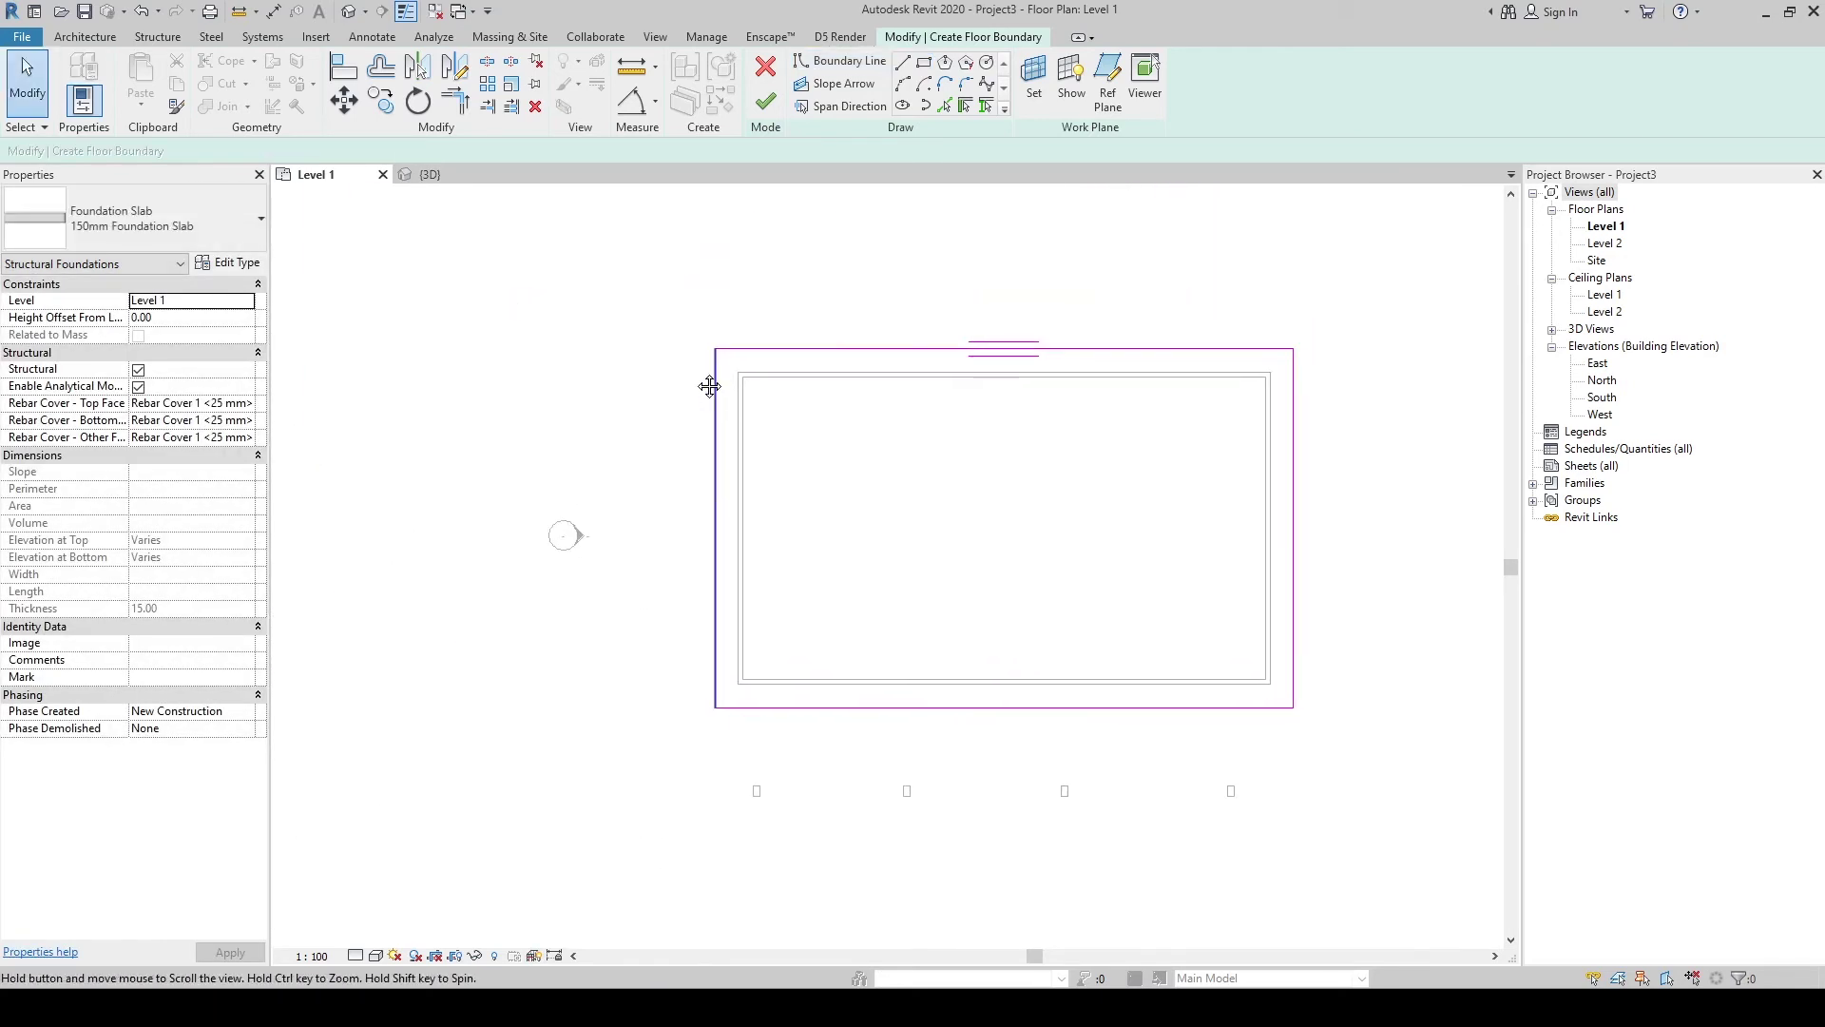
{"action": "scroll", "coordinate": [570, 340], "scroll_direction": "up", "scroll_amount": 1}
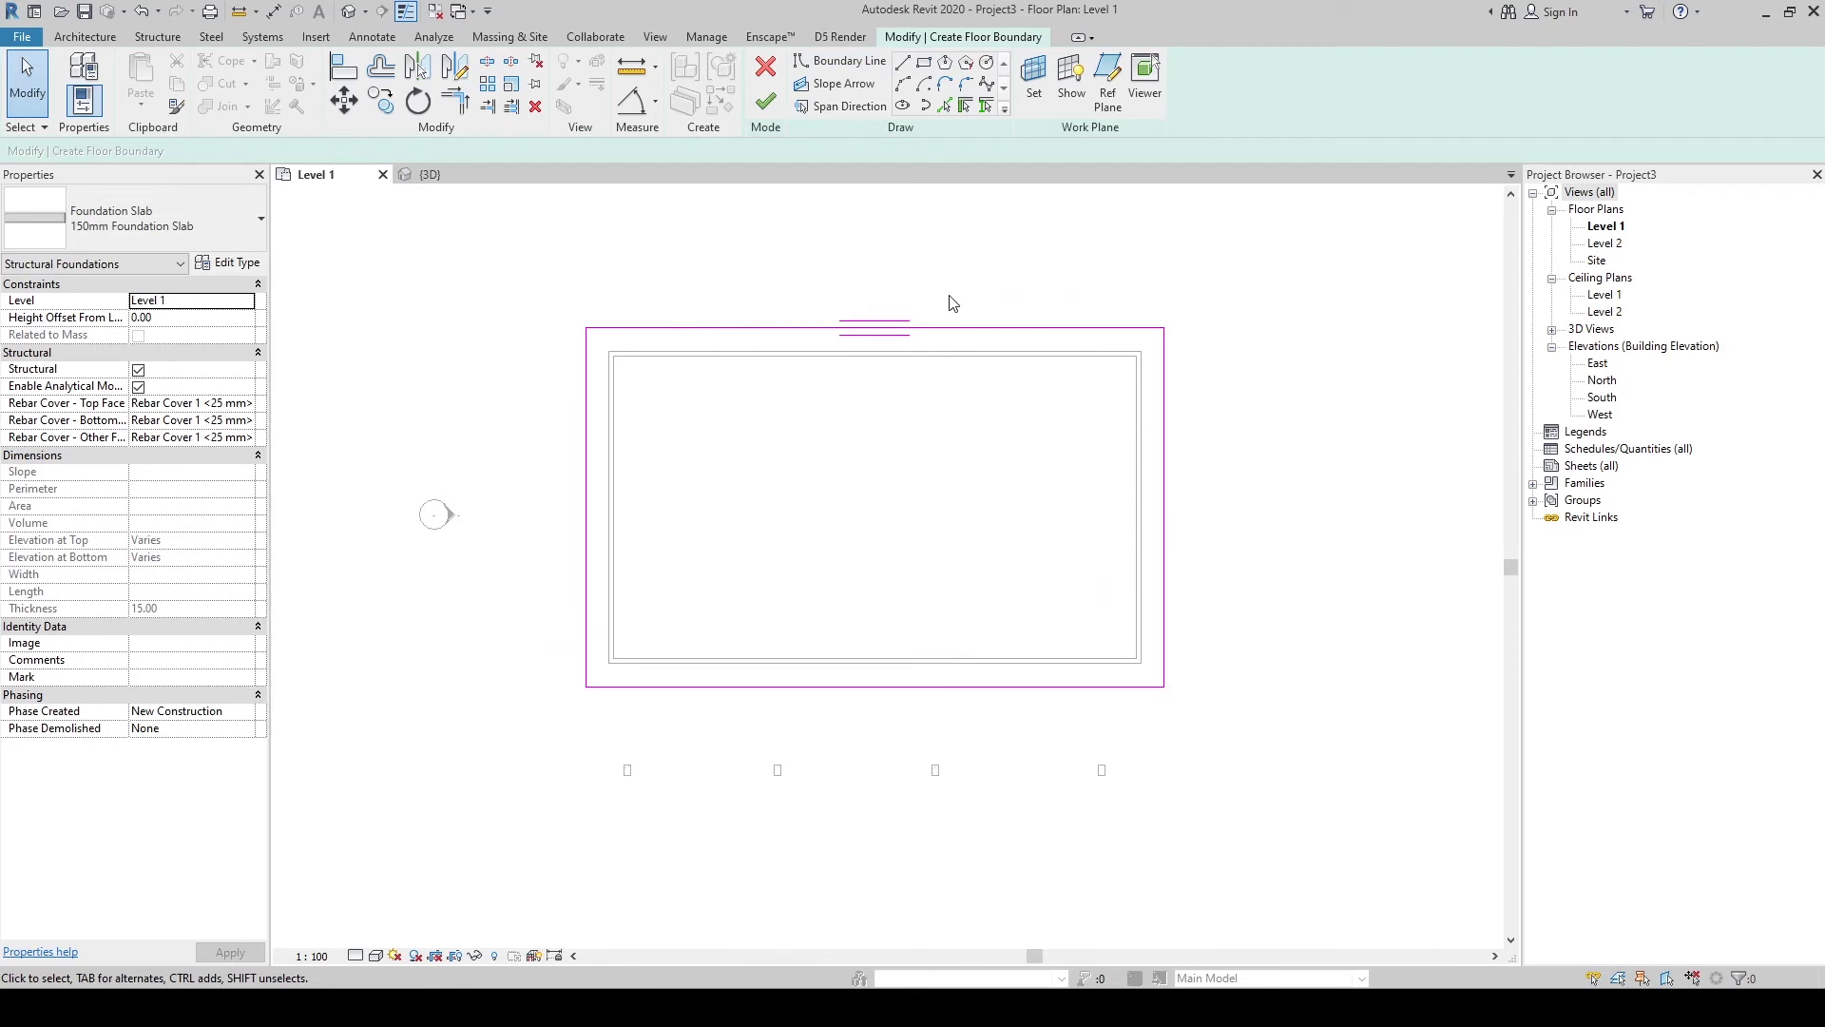
{"action": "scroll", "coordinate": [865, 364], "scroll_direction": "up", "scroll_amount": 1}
{"action": "scroll", "coordinate": [829, 314], "scroll_direction": "up", "scroll_amount": 1}
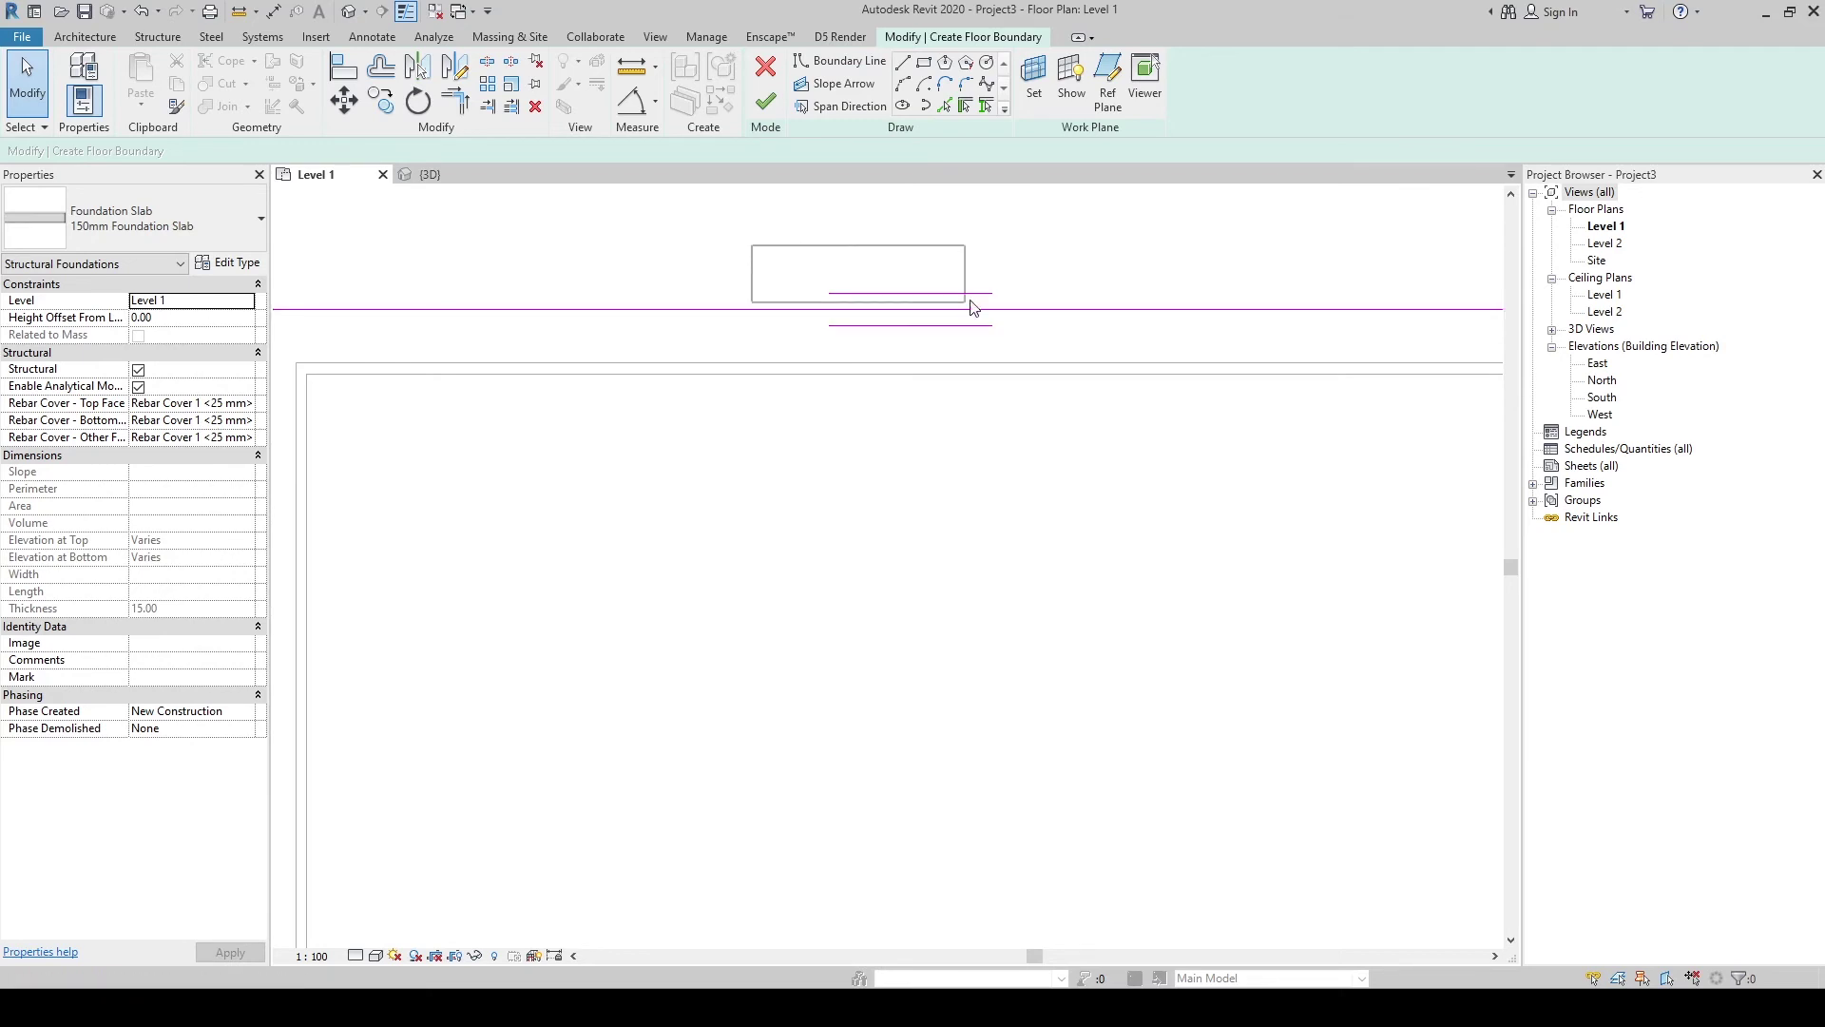
{"action": "scroll", "coordinate": [772, 240], "scroll_direction": "down", "scroll_amount": 2}
{"action": "scroll", "coordinate": [991, 294], "scroll_direction": "down", "scroll_amount": 2}
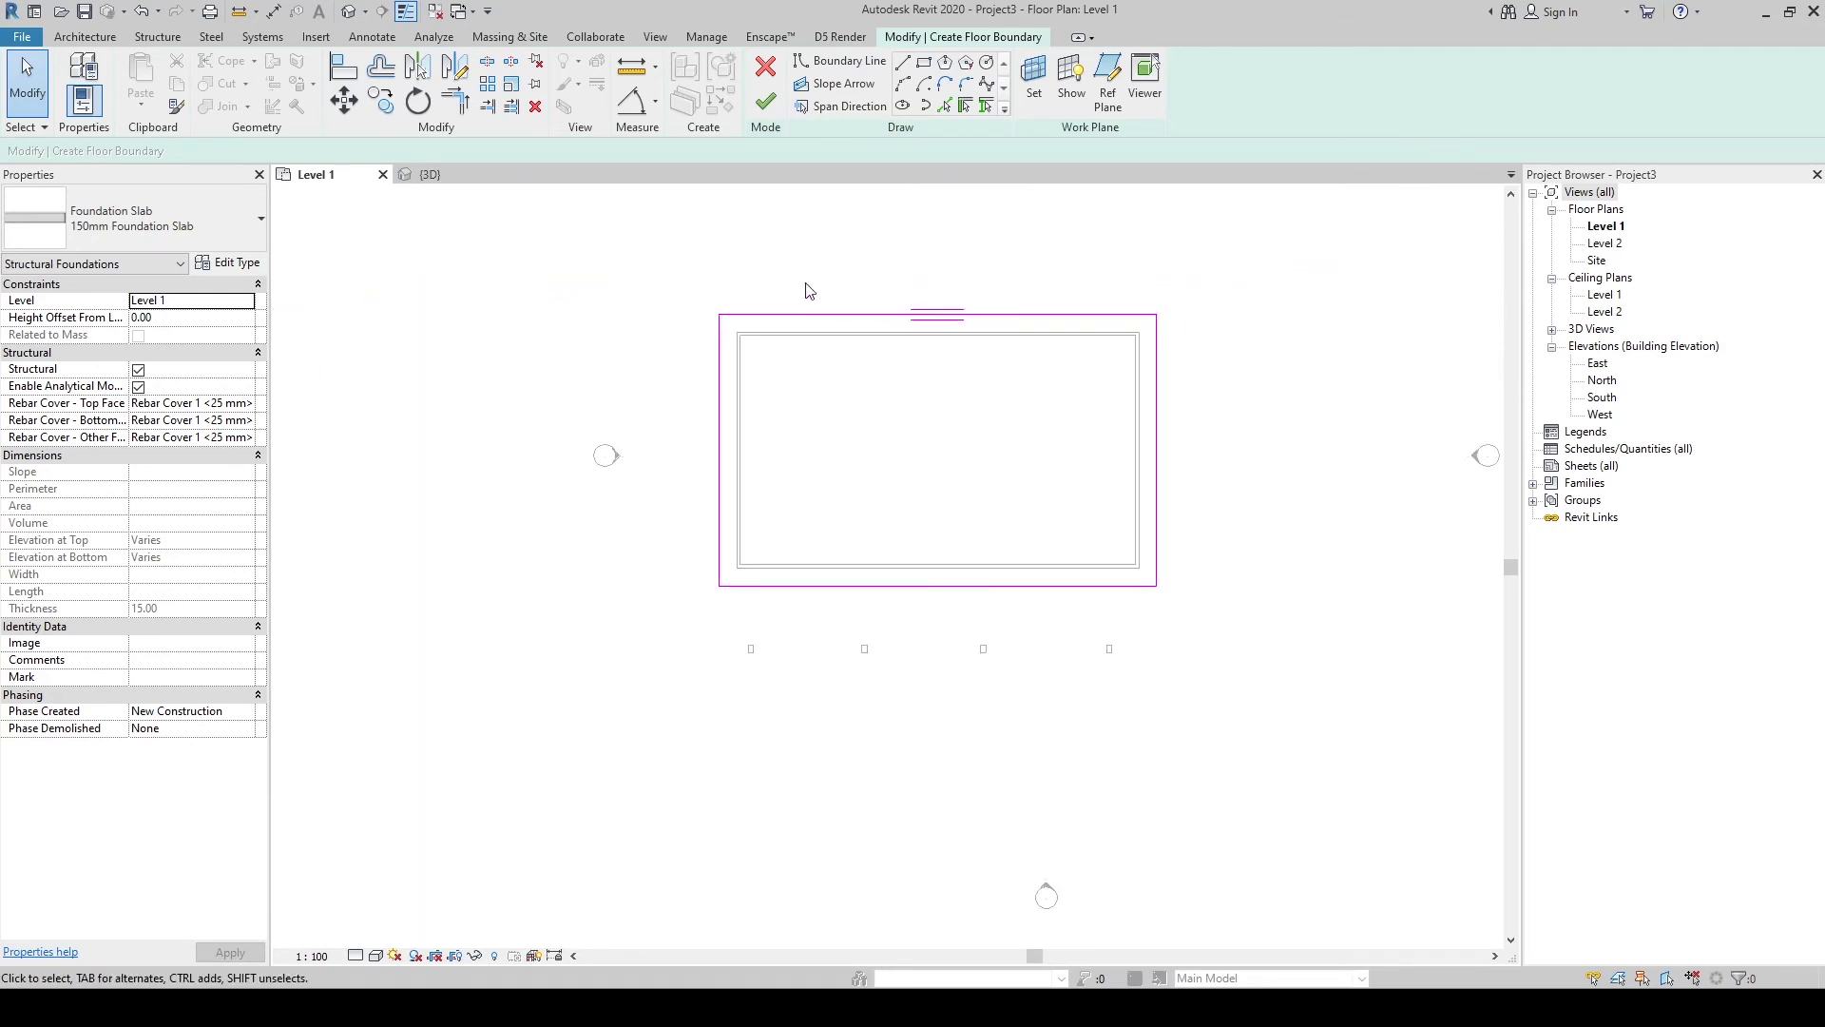
{"action": "scroll", "coordinate": [917, 295], "scroll_direction": "up", "scroll_amount": 2}
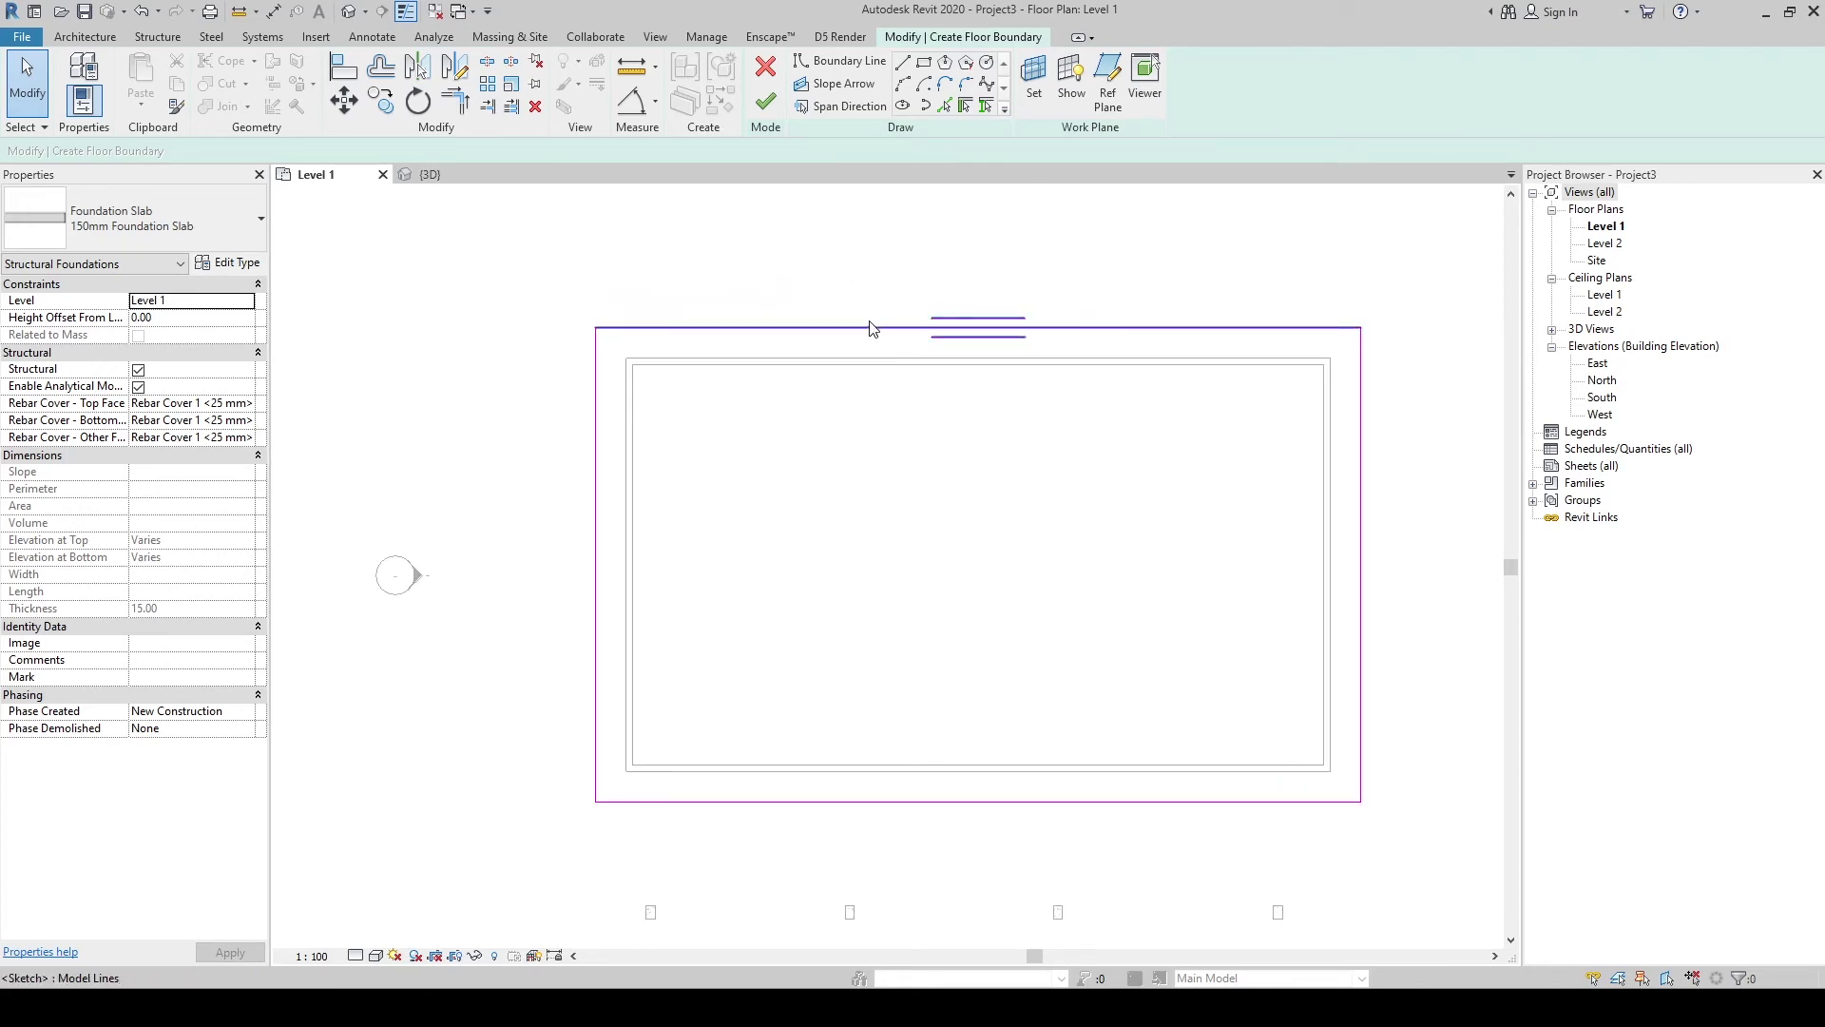
{"action": "middle_click_drag", "start_coordinate": [1255, 426], "coordinate": [1124, 393]}
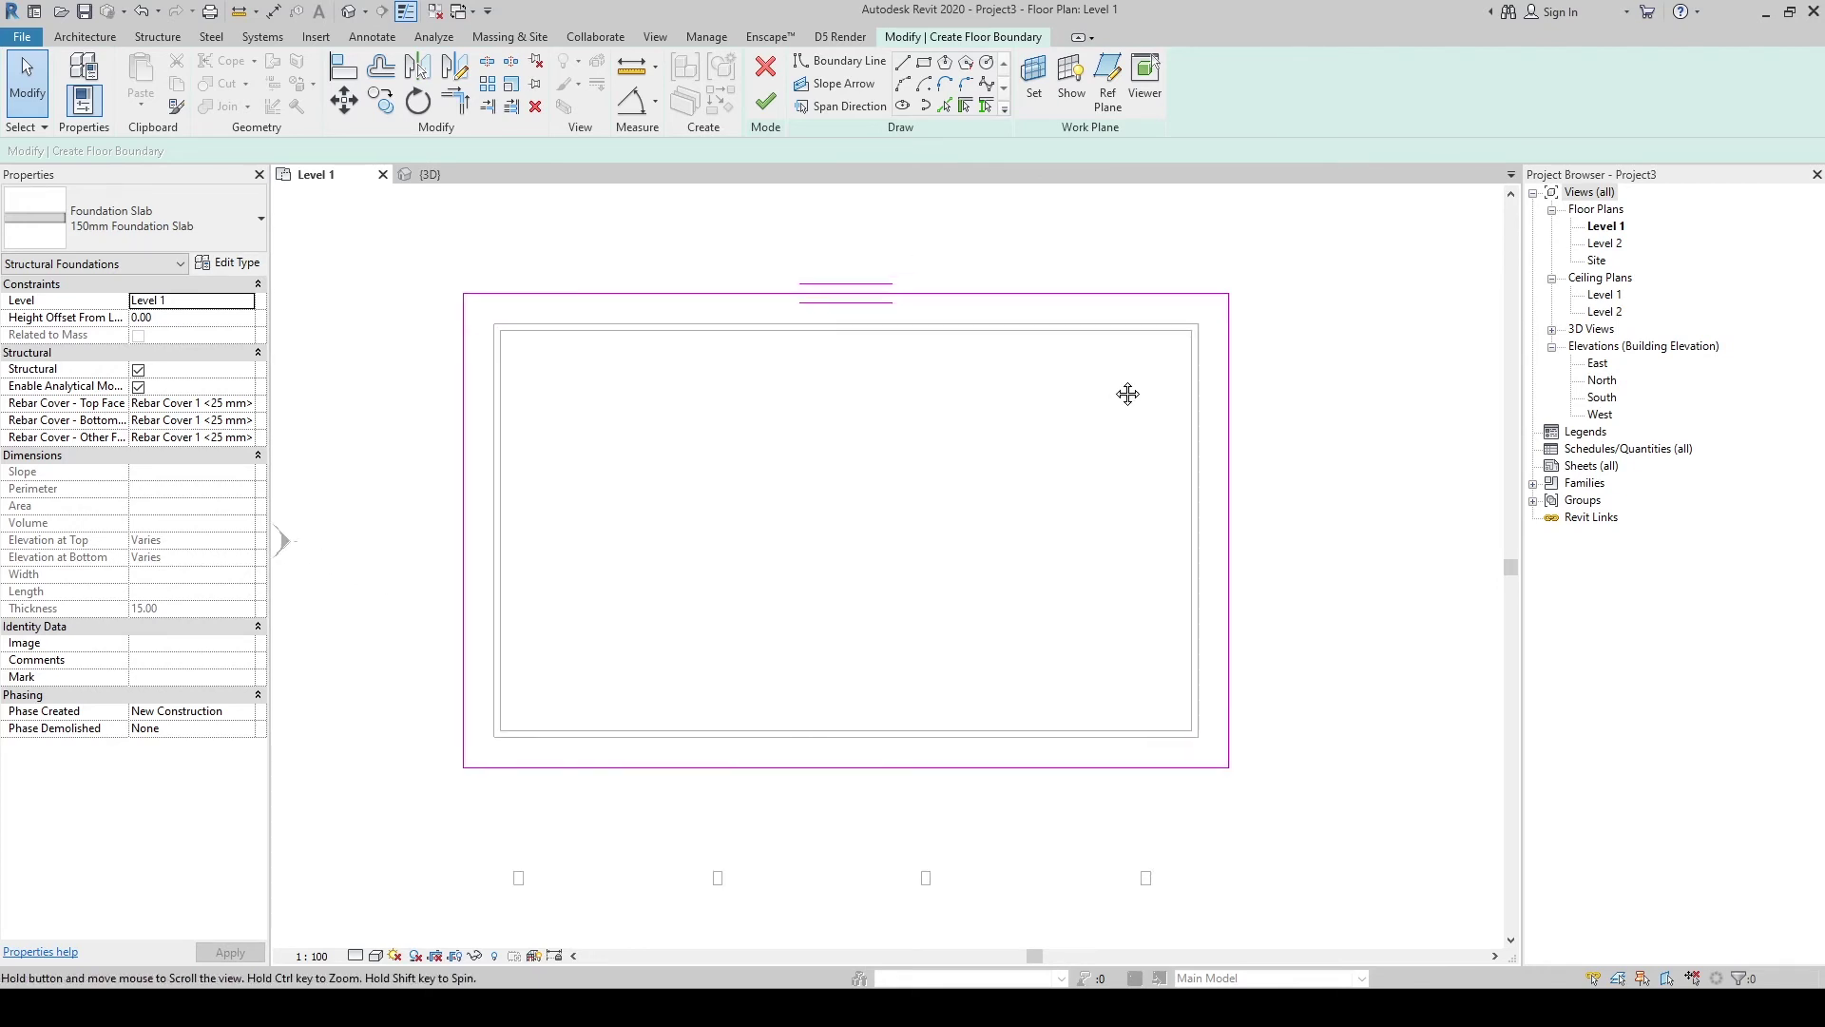
{"action": "left_click", "coordinate": [819, 105]}
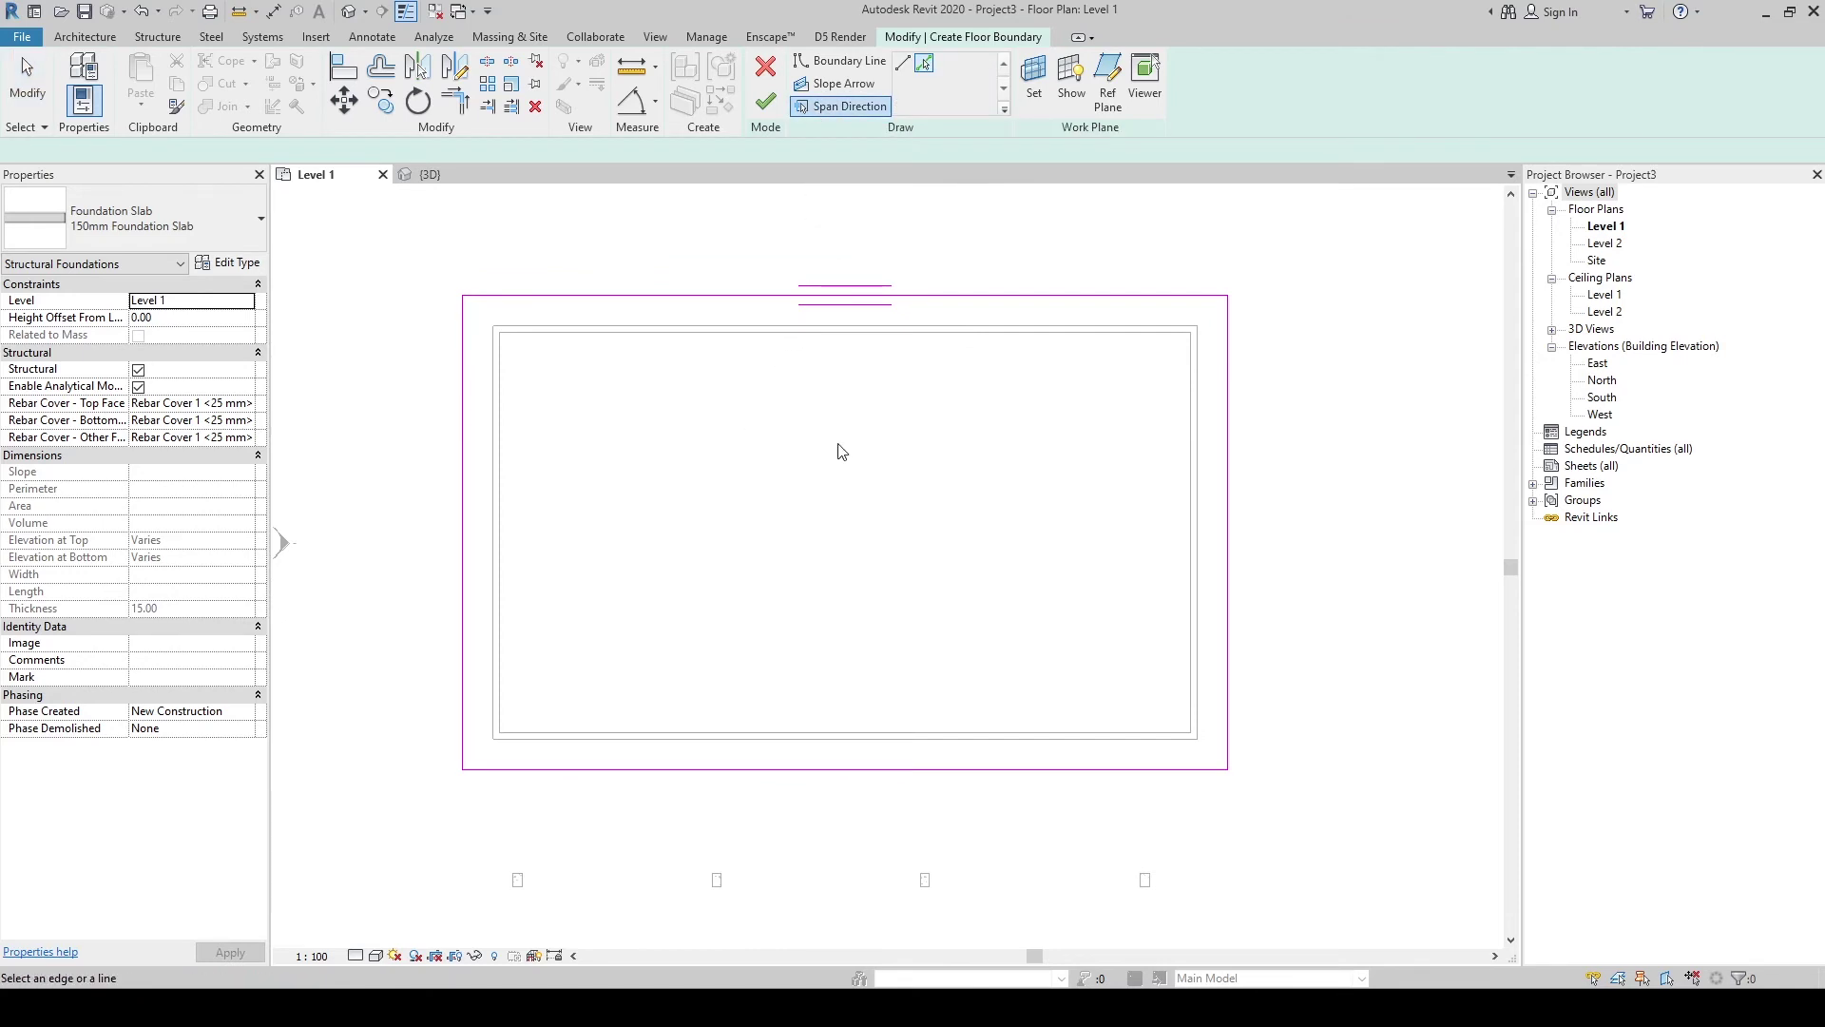
{"action": "left_click", "coordinate": [903, 63]}
{"action": "left_click", "coordinate": [748, 425]}
{"action": "left_click", "coordinate": [748, 523]}
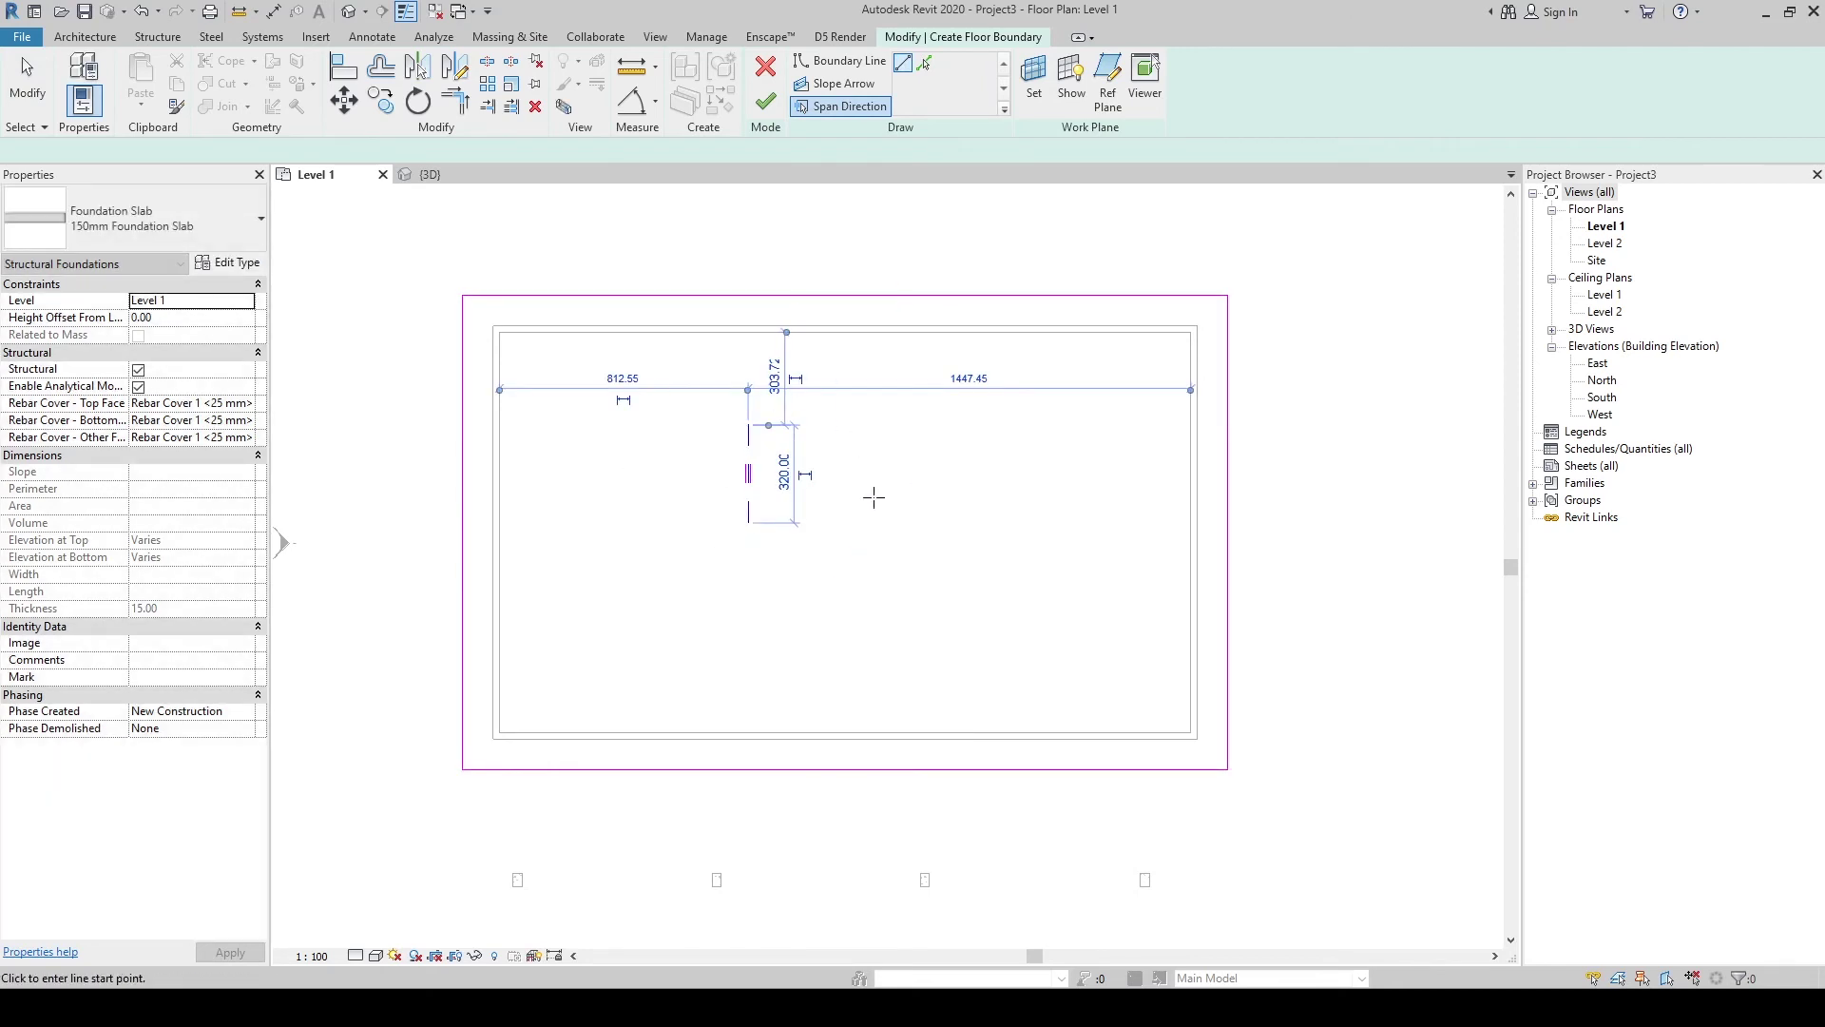
{"action": "key", "text": "Escape"}
Step: Finish edit mode to create the foundation slab and check its span symbol
{"action": "scroll", "coordinate": [622, 233], "scroll_direction": "down", "scroll_amount": 2}
{"action": "left_click", "coordinate": [766, 100]}
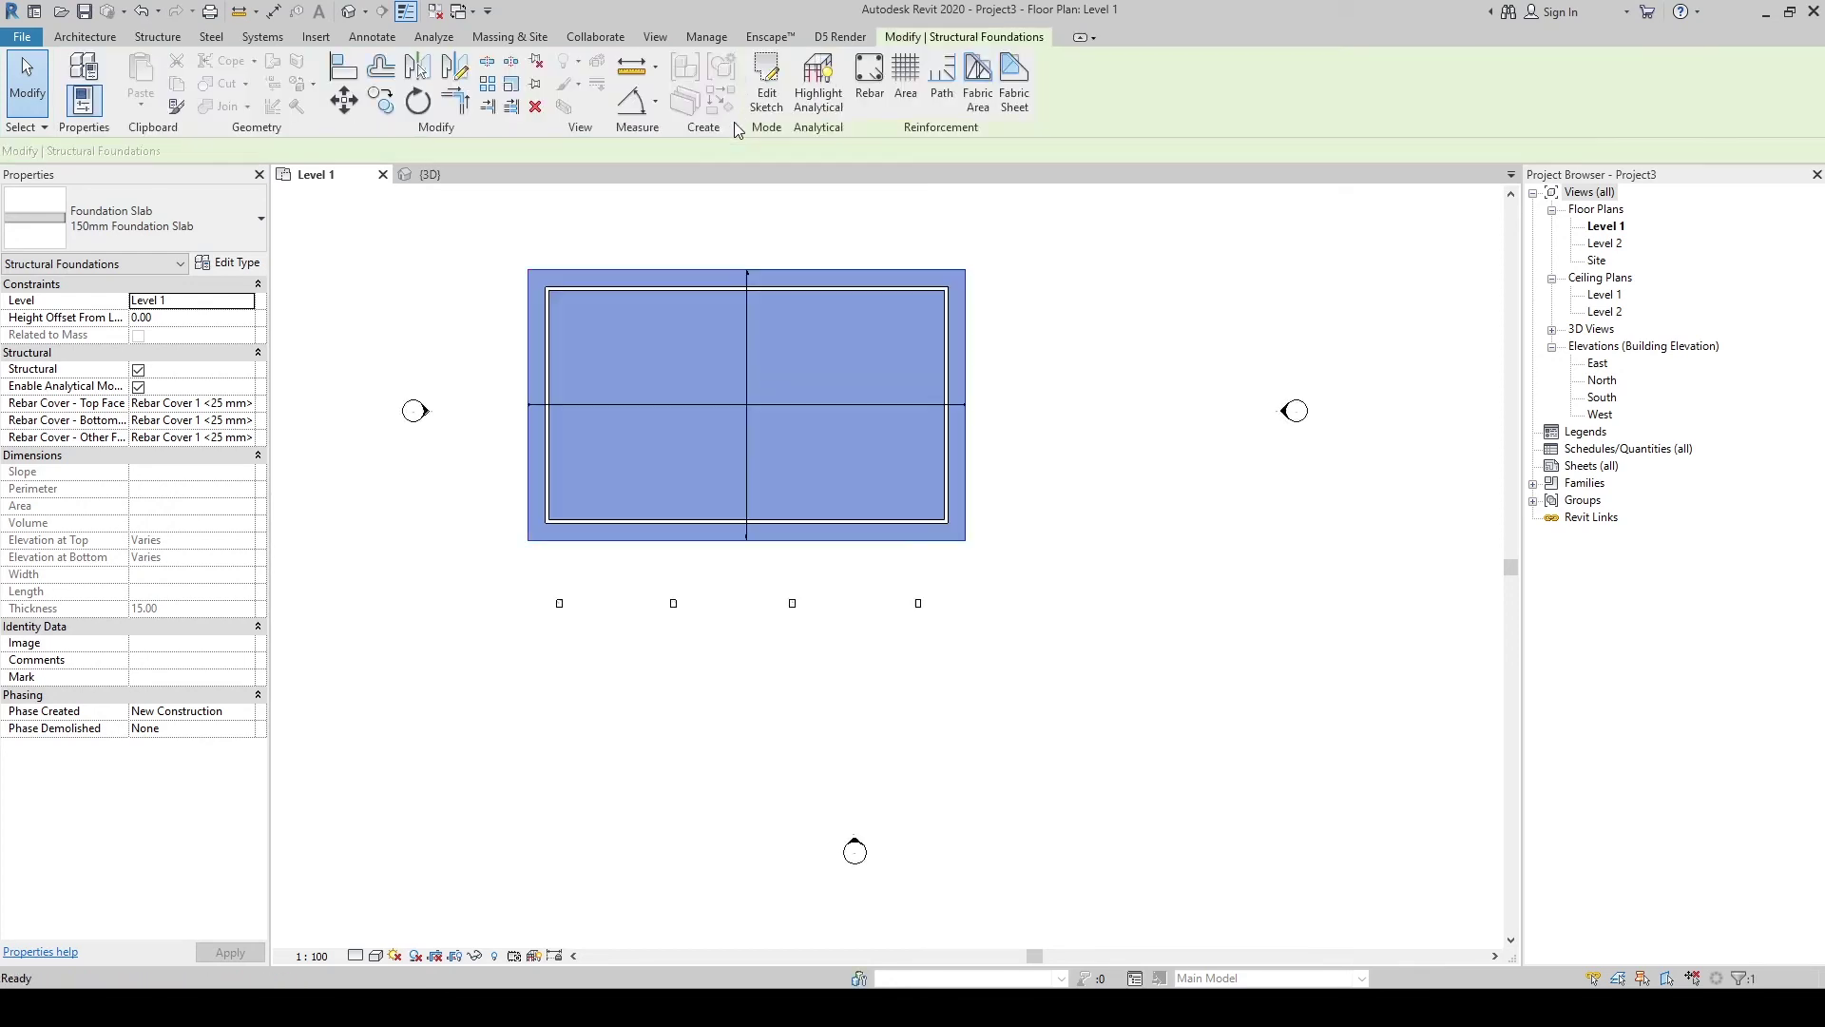
{"action": "left_click", "coordinate": [1114, 353]}
{"action": "scroll", "coordinate": [827, 644], "scroll_direction": "up", "scroll_amount": 2}
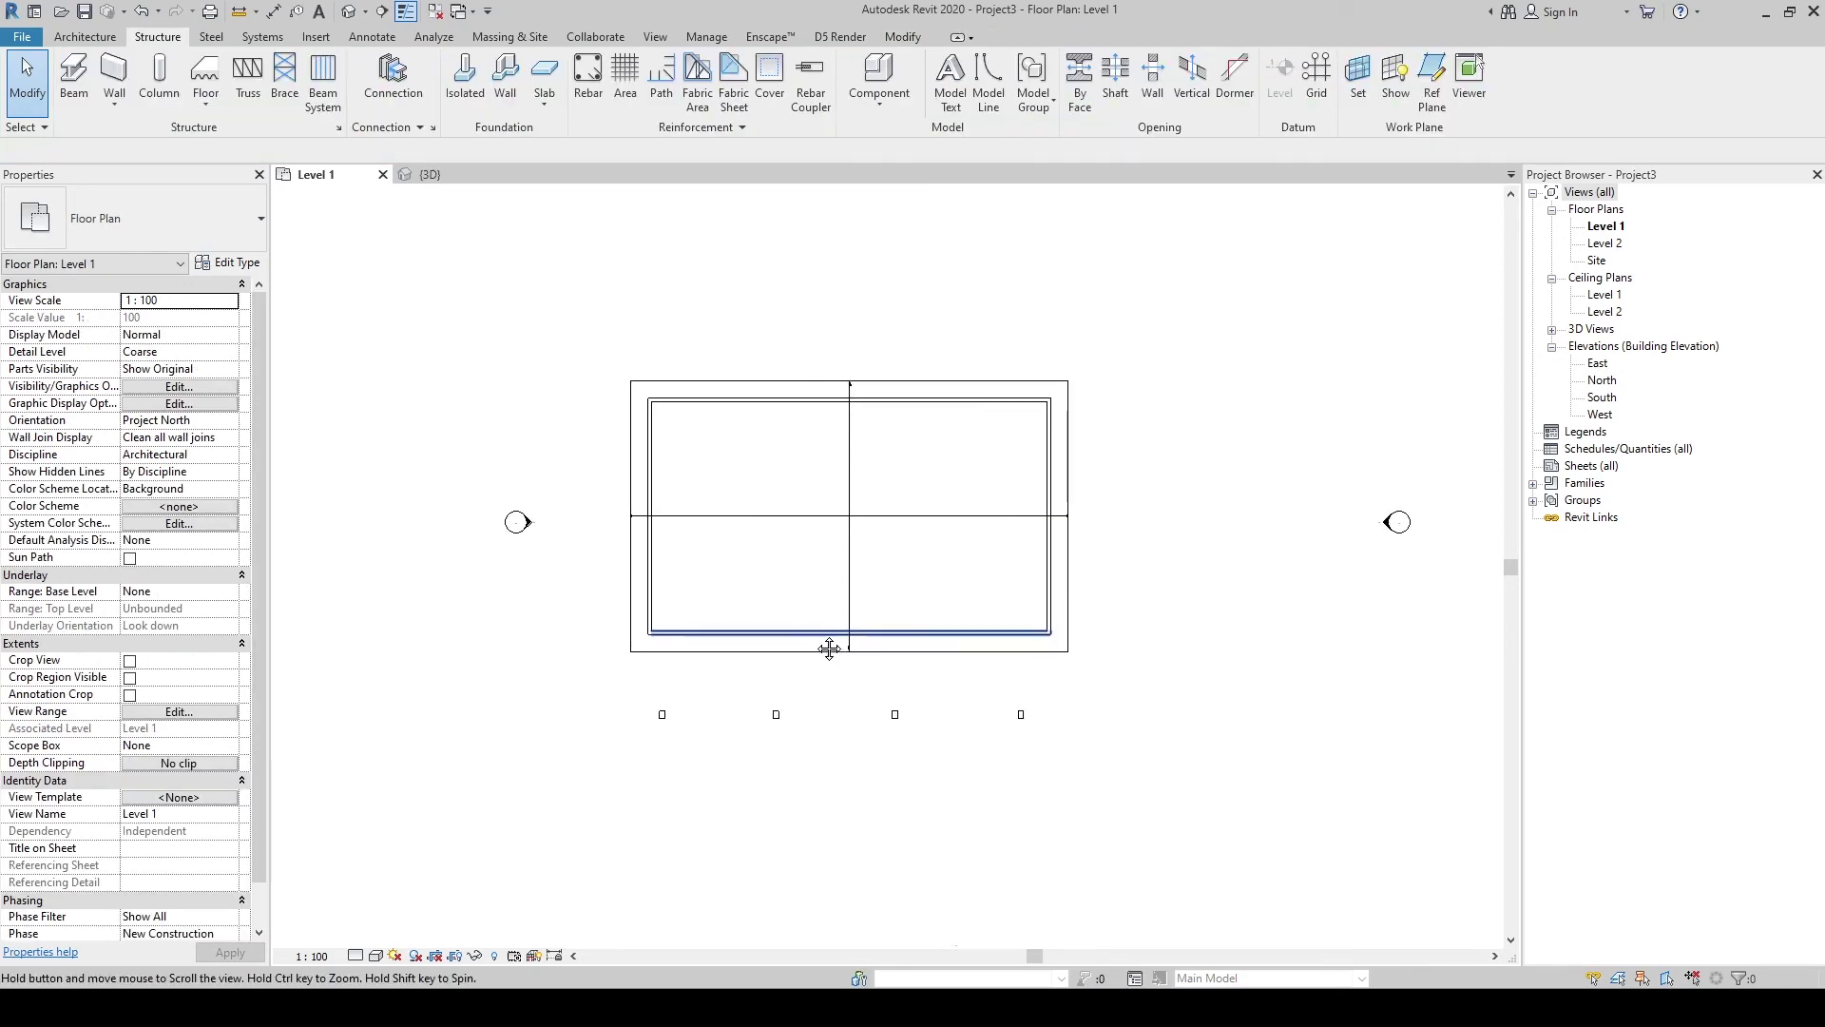
{"action": "scroll", "coordinate": [855, 496], "scroll_direction": "up", "scroll_amount": 4}
{"action": "left_click", "coordinate": [854, 496]}
{"action": "scroll", "coordinate": [848, 489], "scroll_direction": "down", "scroll_amount": 3}
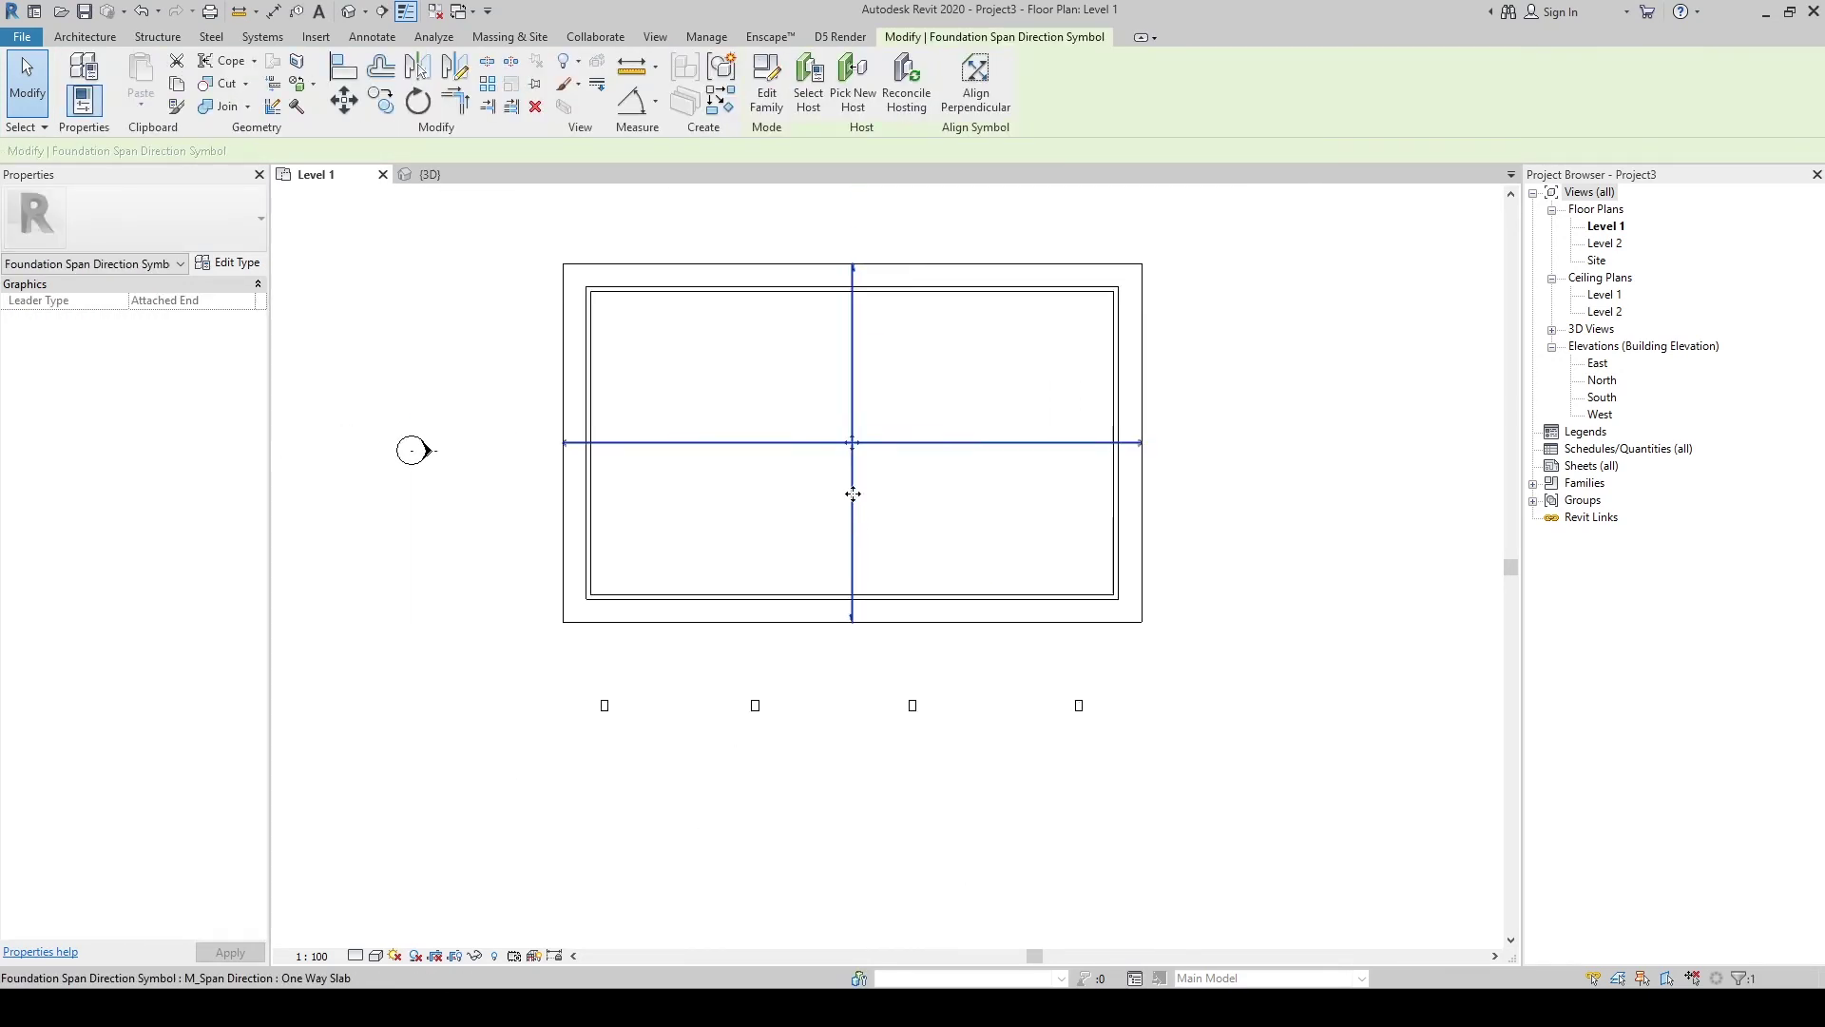
{"action": "left_click", "coordinate": [1177, 332]}
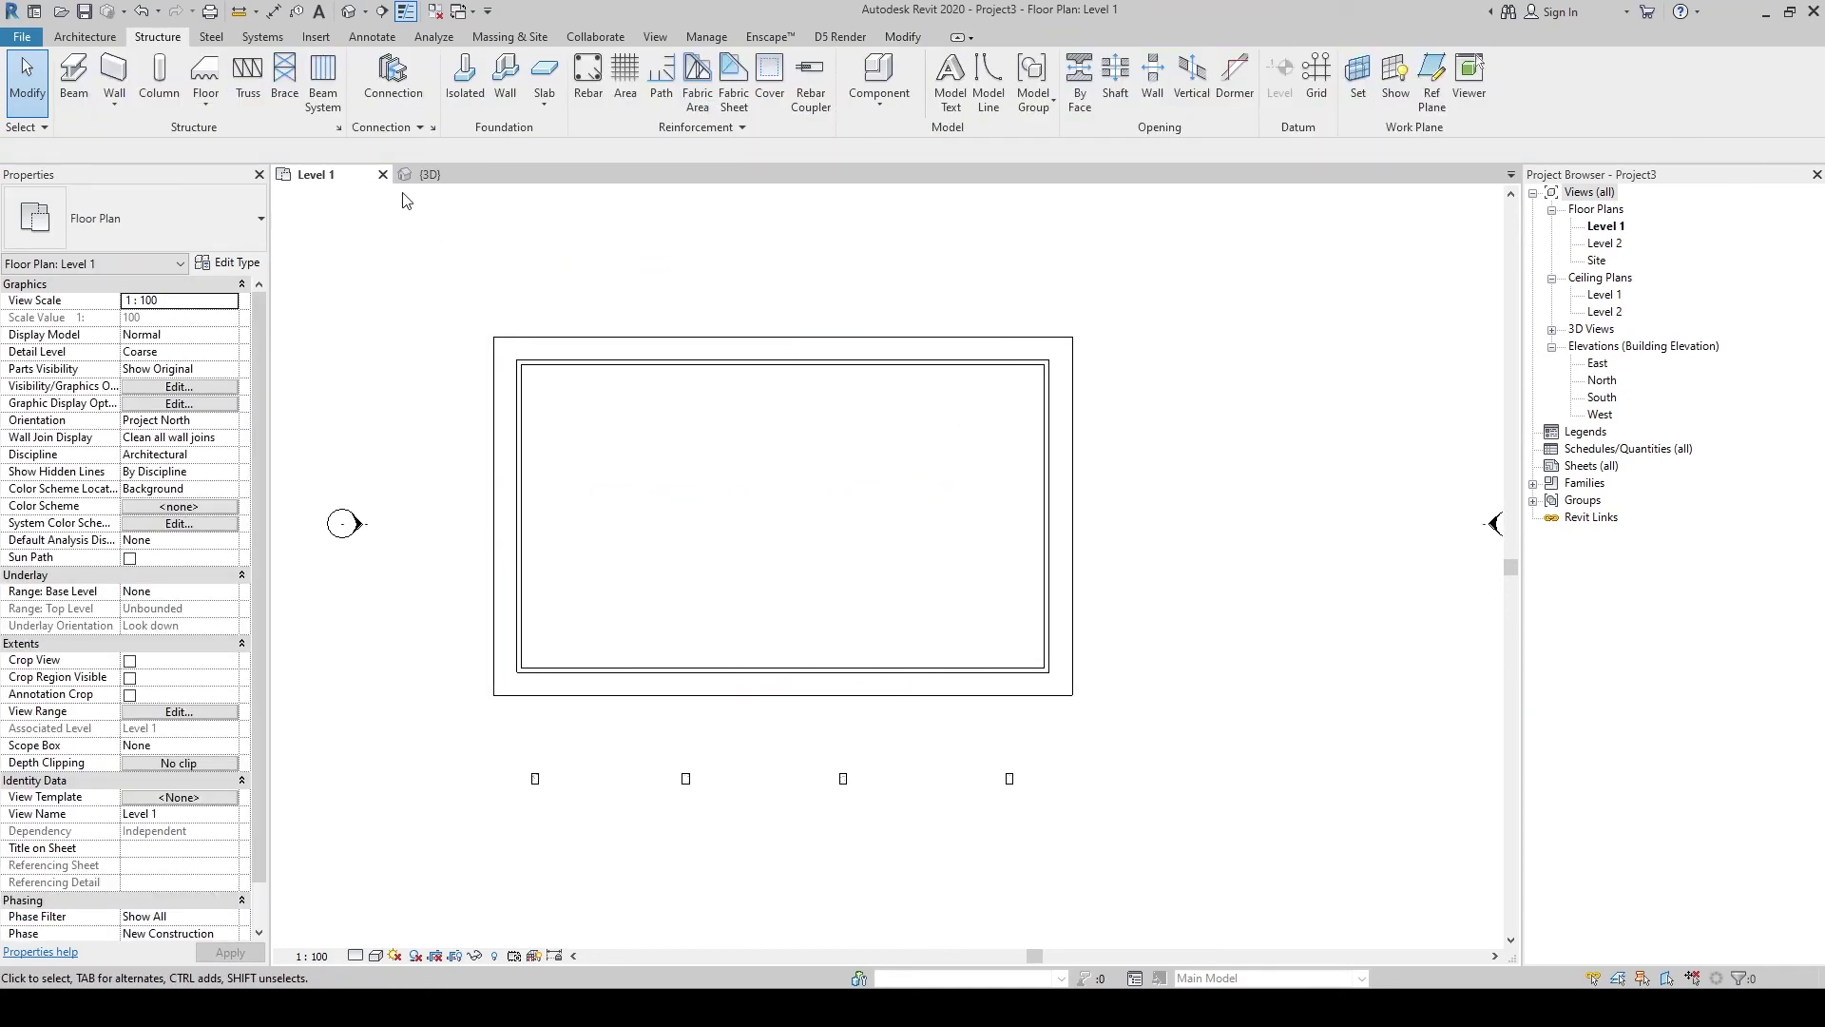
Step: View the finished slab and enclosure in 3D from the front right
{"action": "left_click", "coordinate": [423, 174]}
{"action": "mouse_move", "coordinate": [665, 428]}
{"action": "middle_mouse_down", "text": "shift"}
{"action": "mouse_move", "coordinate": [1045, 555]}
{"action": "mouse_move", "coordinate": [712, 640]}
{"action": "mouse_move", "coordinate": [1077, 667]}
{"action": "mouse_move", "coordinate": [788, 713]}
{"action": "middle_mouse_up", "text": "shift"}
{"action": "scroll", "coordinate": [713, 640], "scroll_direction": "up", "scroll_amount": 3}
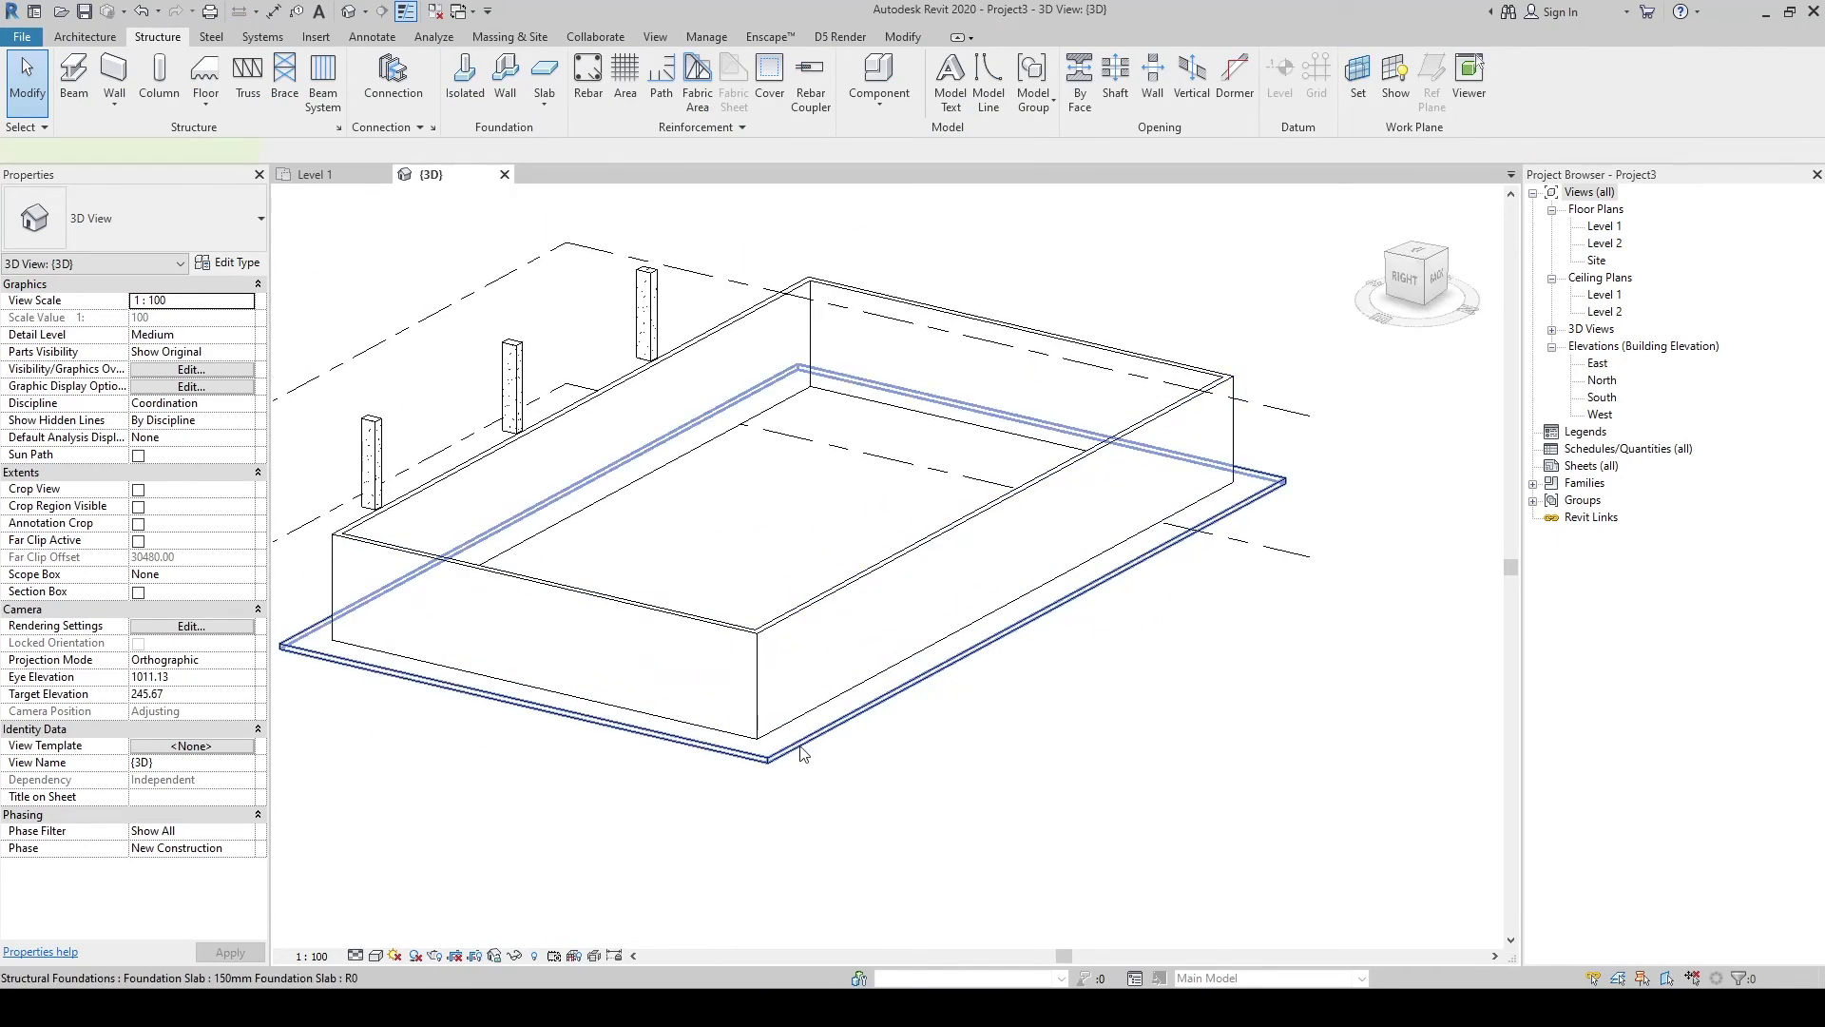
Step: Duplicate the foundation slab's type as '50 cm Foundation Slab 2'
{"action": "left_click", "coordinate": [803, 753]}
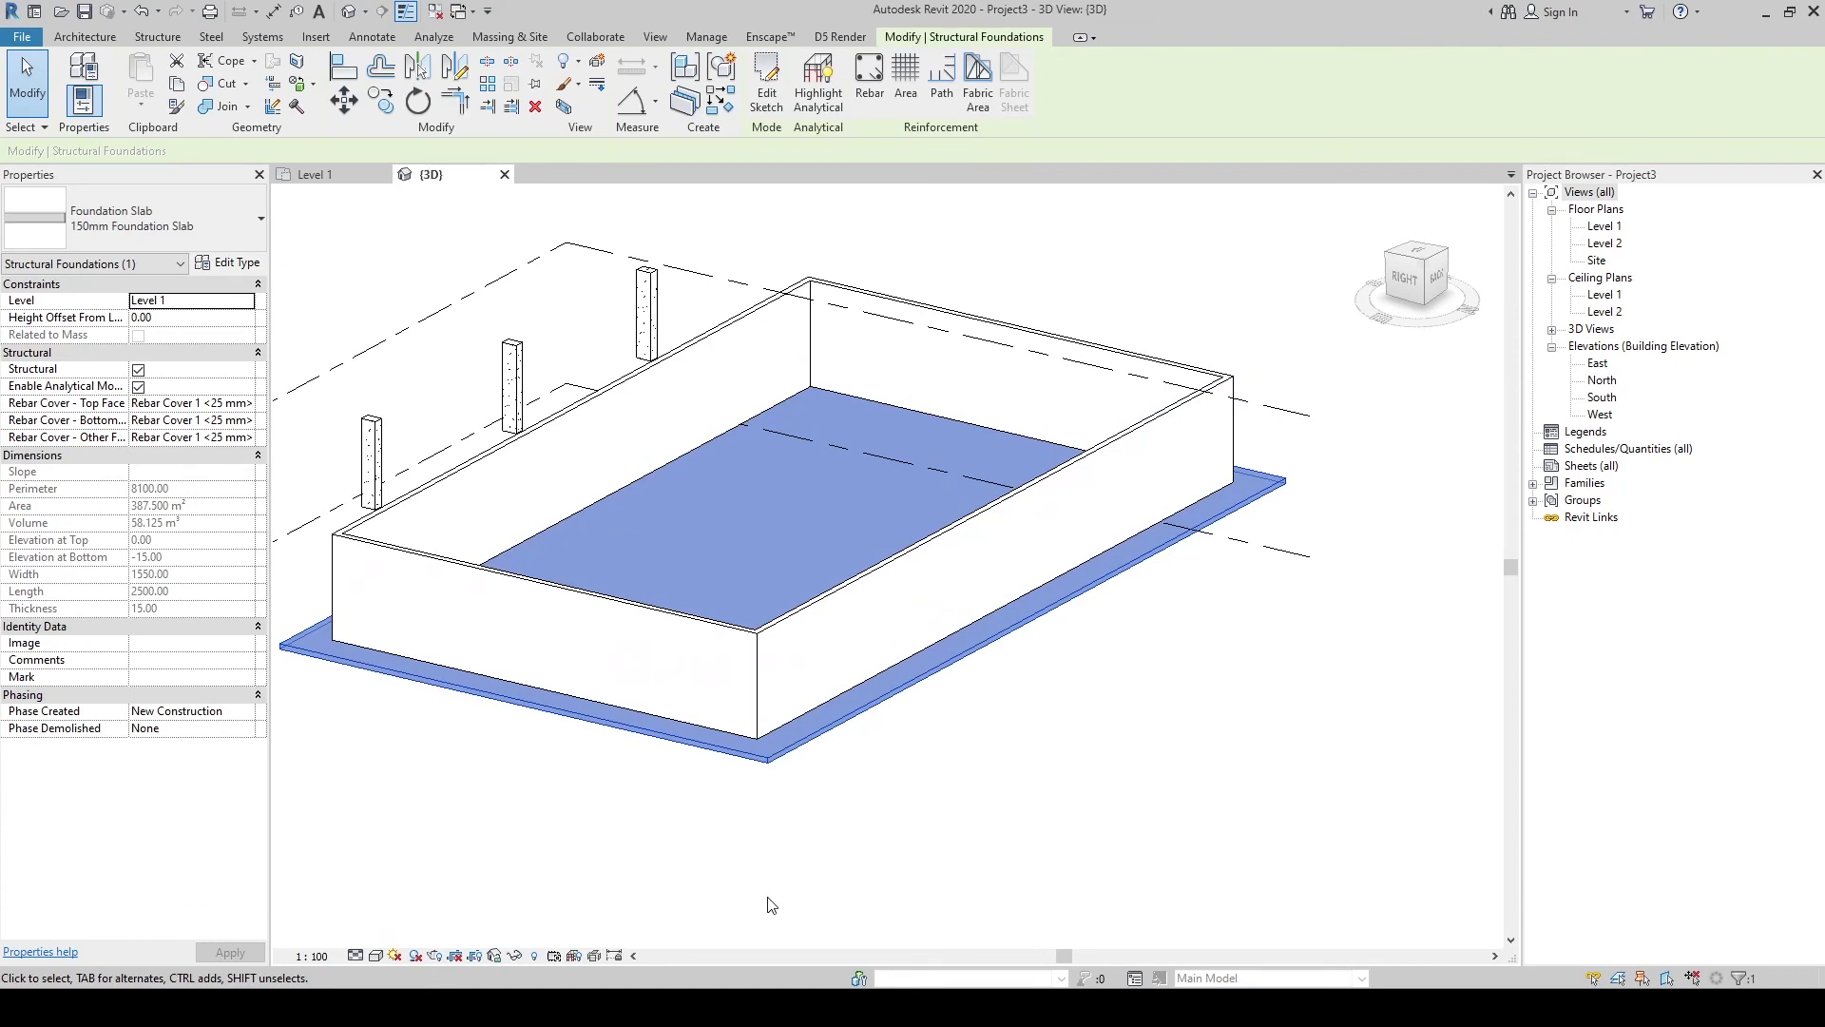
{"action": "left_click", "coordinate": [226, 264]}
{"action": "left_click", "coordinate": [1208, 247]}
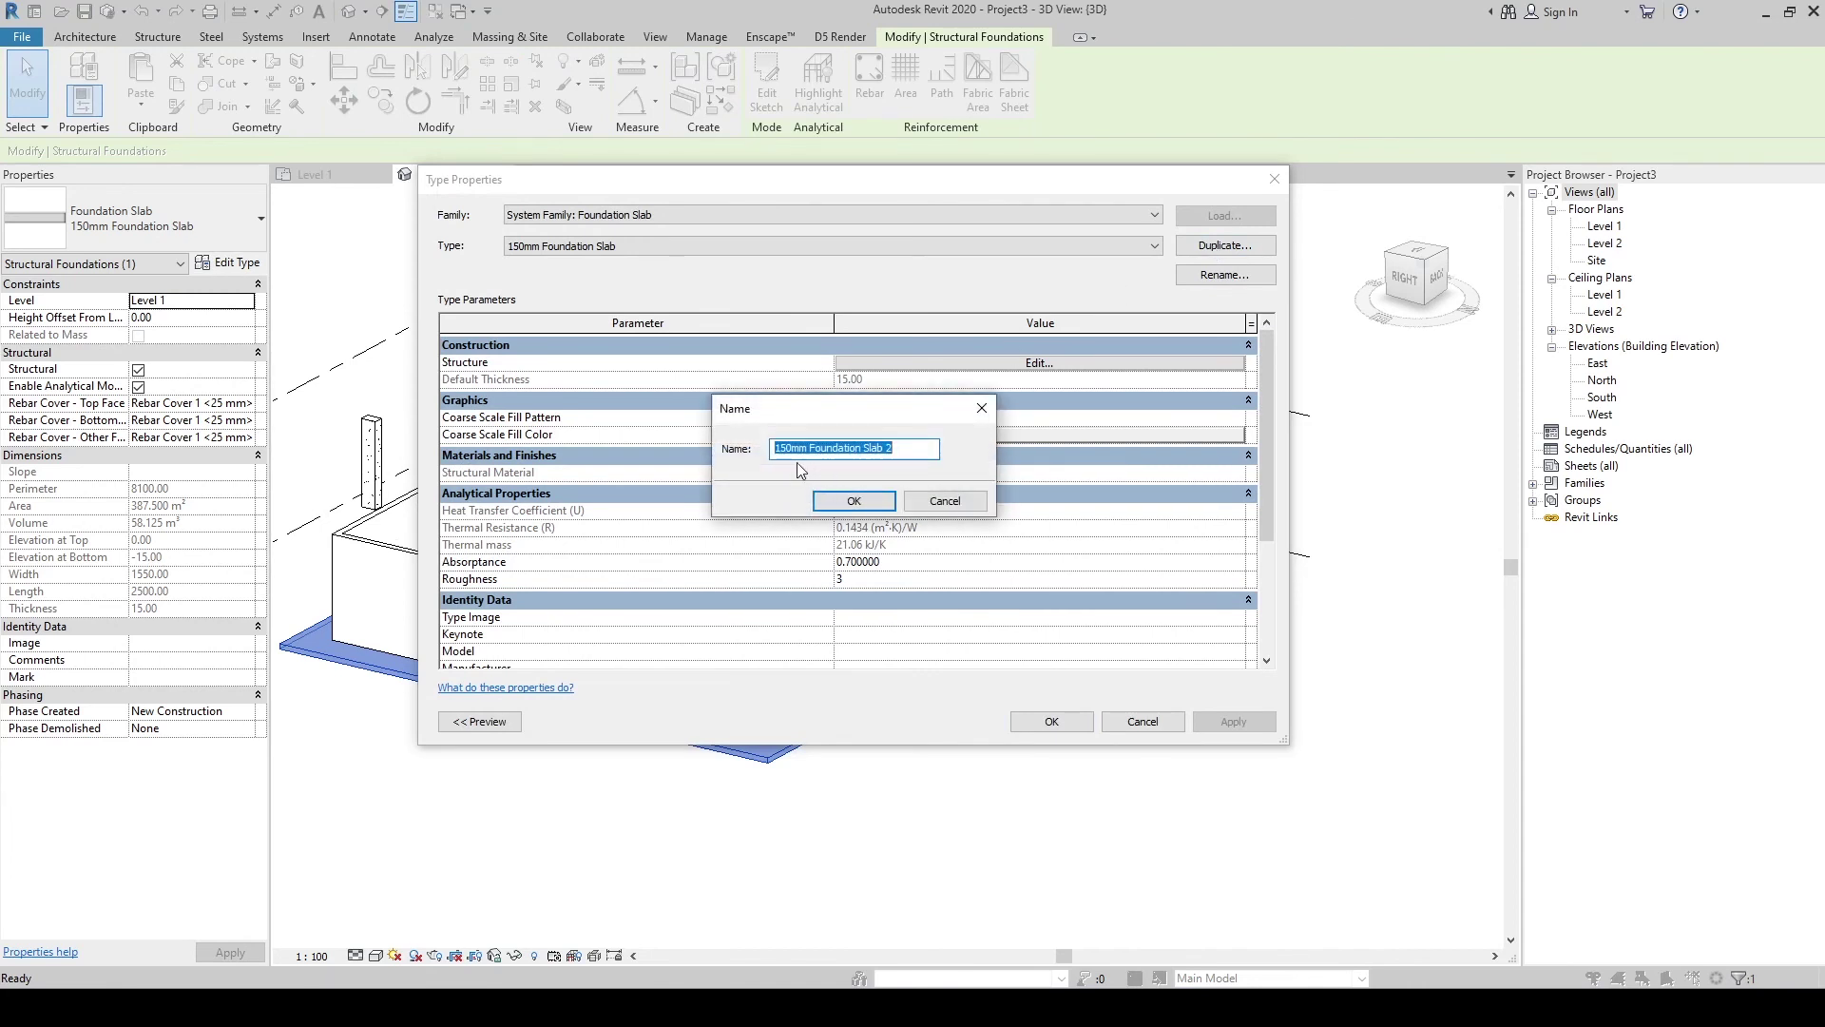
{"action": "left_click", "coordinate": [786, 449]}
{"action": "left_click_drag", "start_coordinate": [843, 420], "coordinate": [827, 499]}
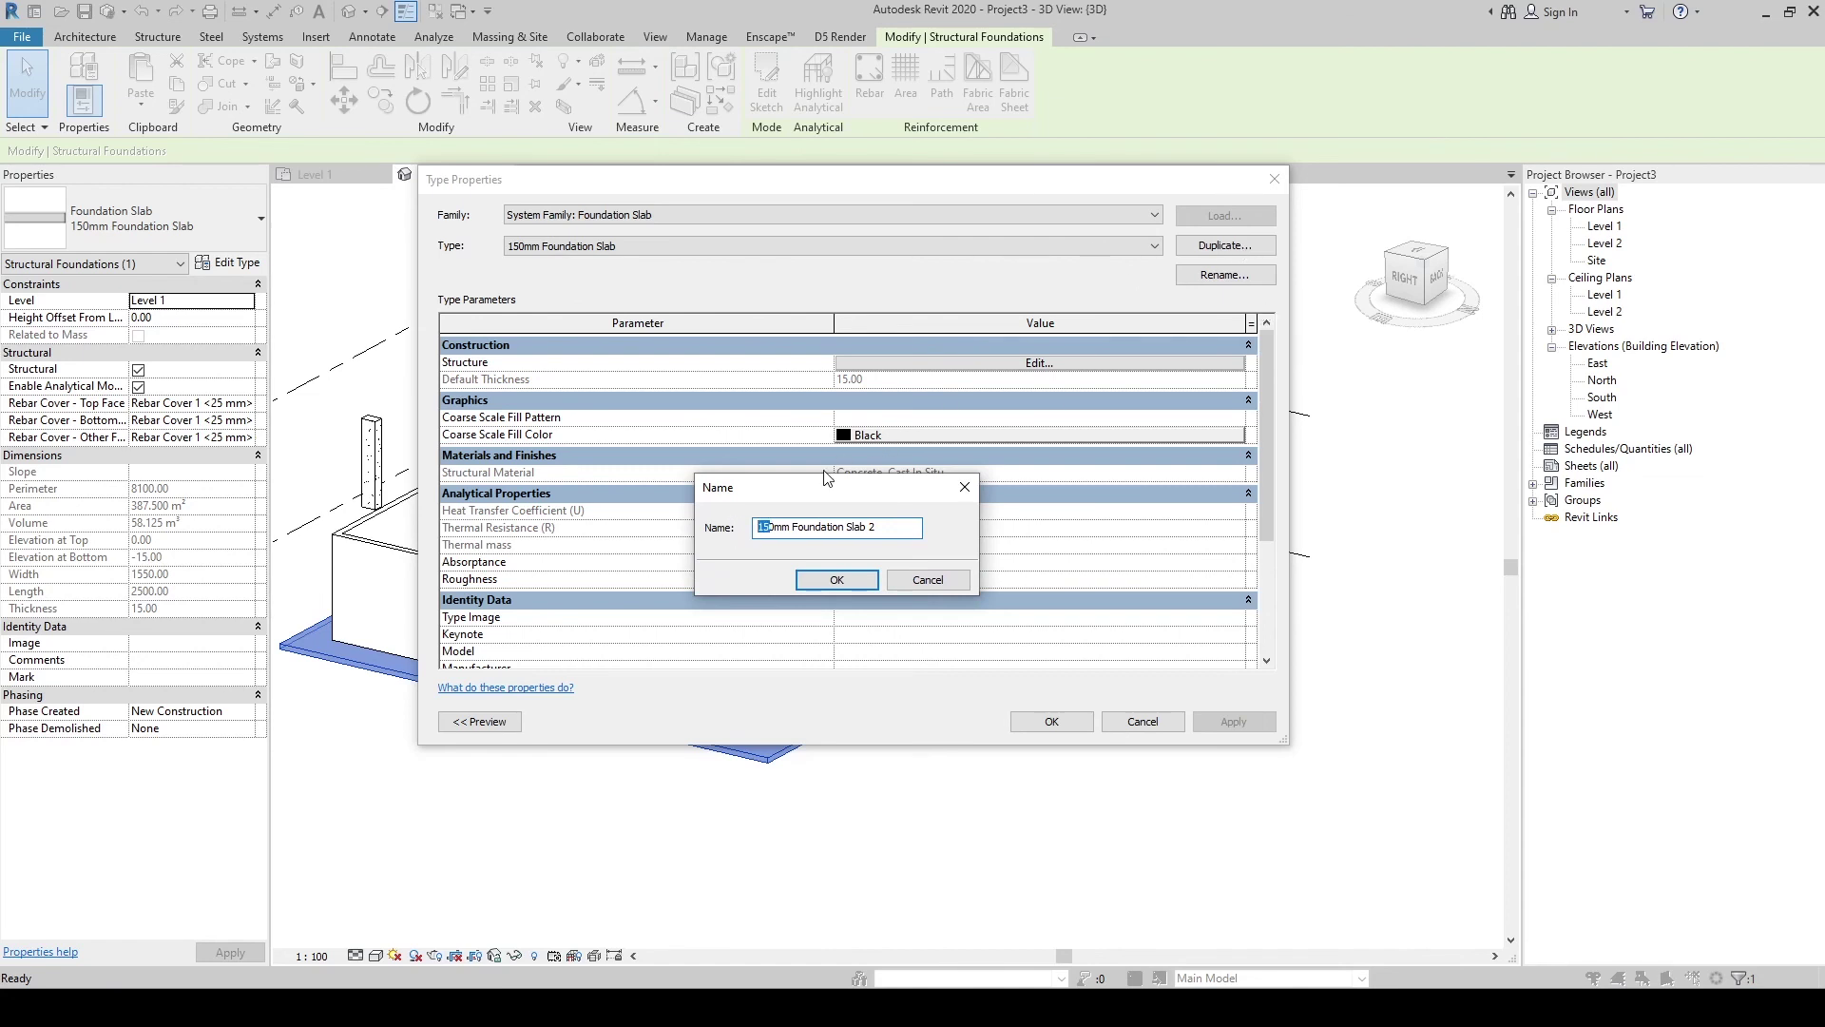
{"action": "left_click", "coordinate": [789, 525]}
{"action": "type", "text": "50"}
{"action": "key", "text": "BackSpace"}
{"action": "key", "text": "BackSpace"}
{"action": "key", "text": "BackSpace"}
{"action": "type", "text": "c"}
{"action": "left_click", "coordinate": [858, 570]}
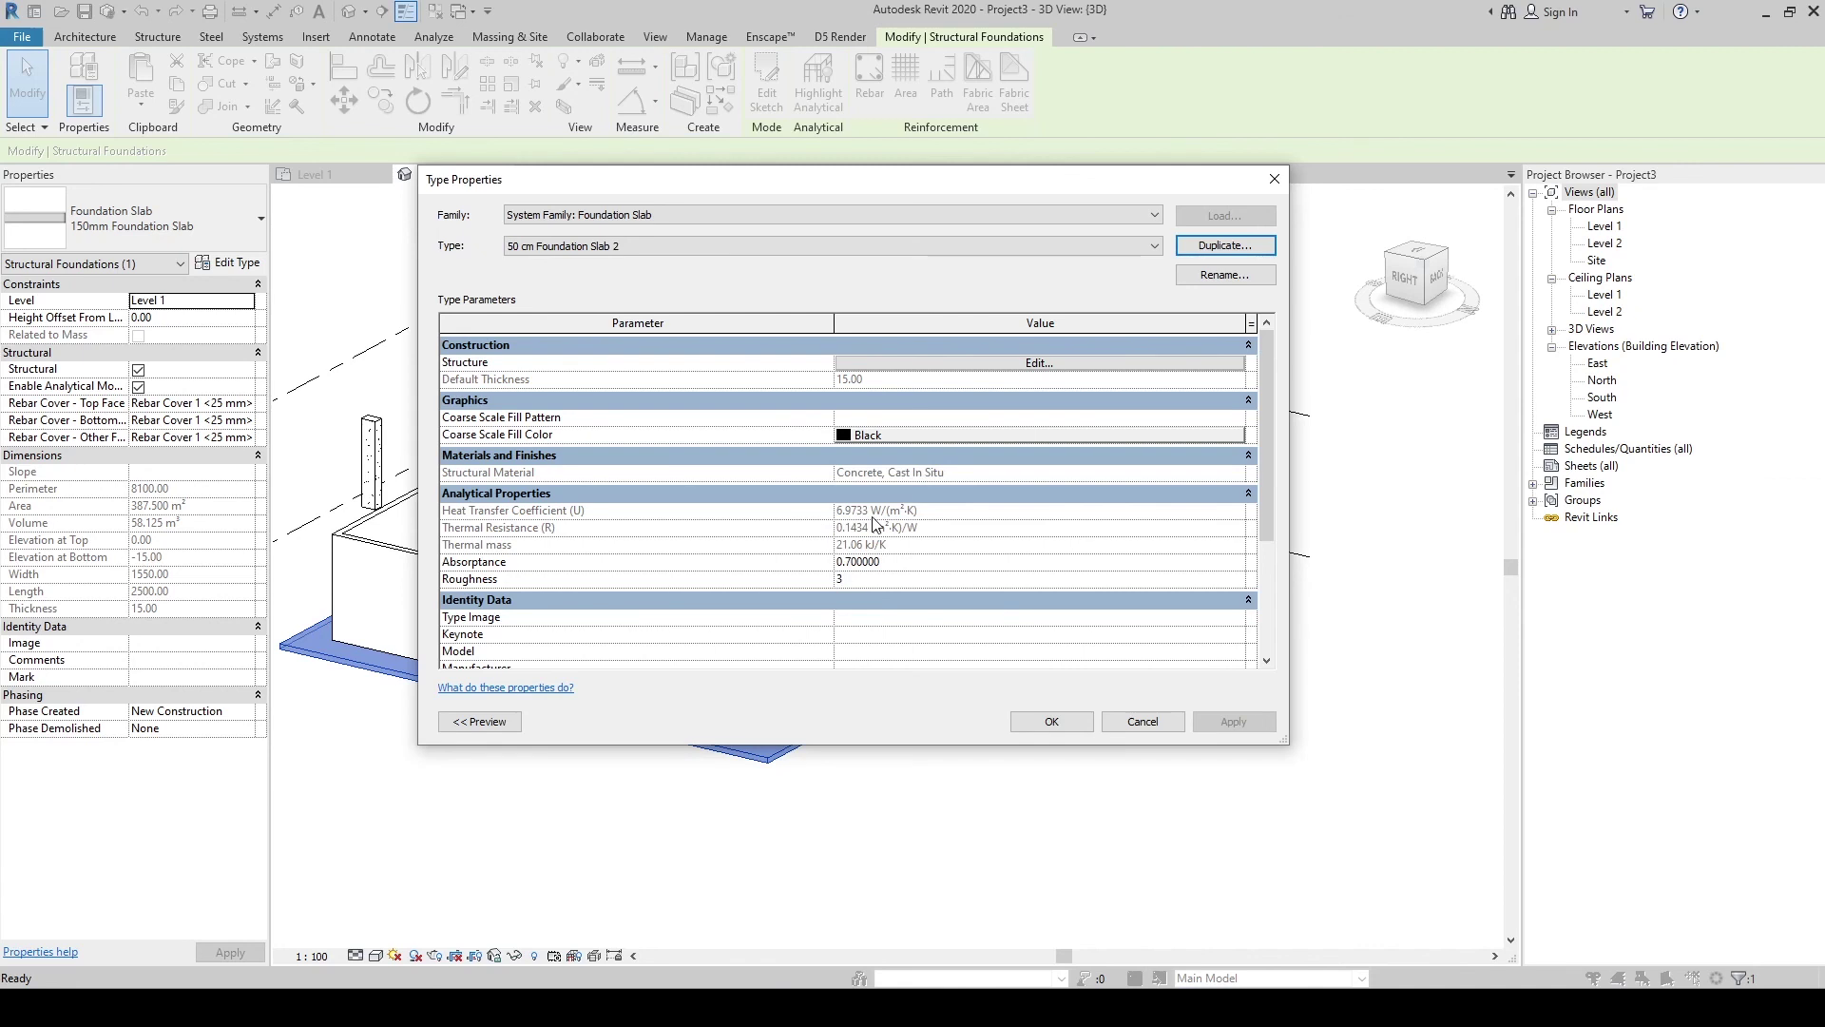
Step: Set the new slab type's structure layer thickness to 50 and apply it
{"action": "left_click", "coordinate": [998, 363]}
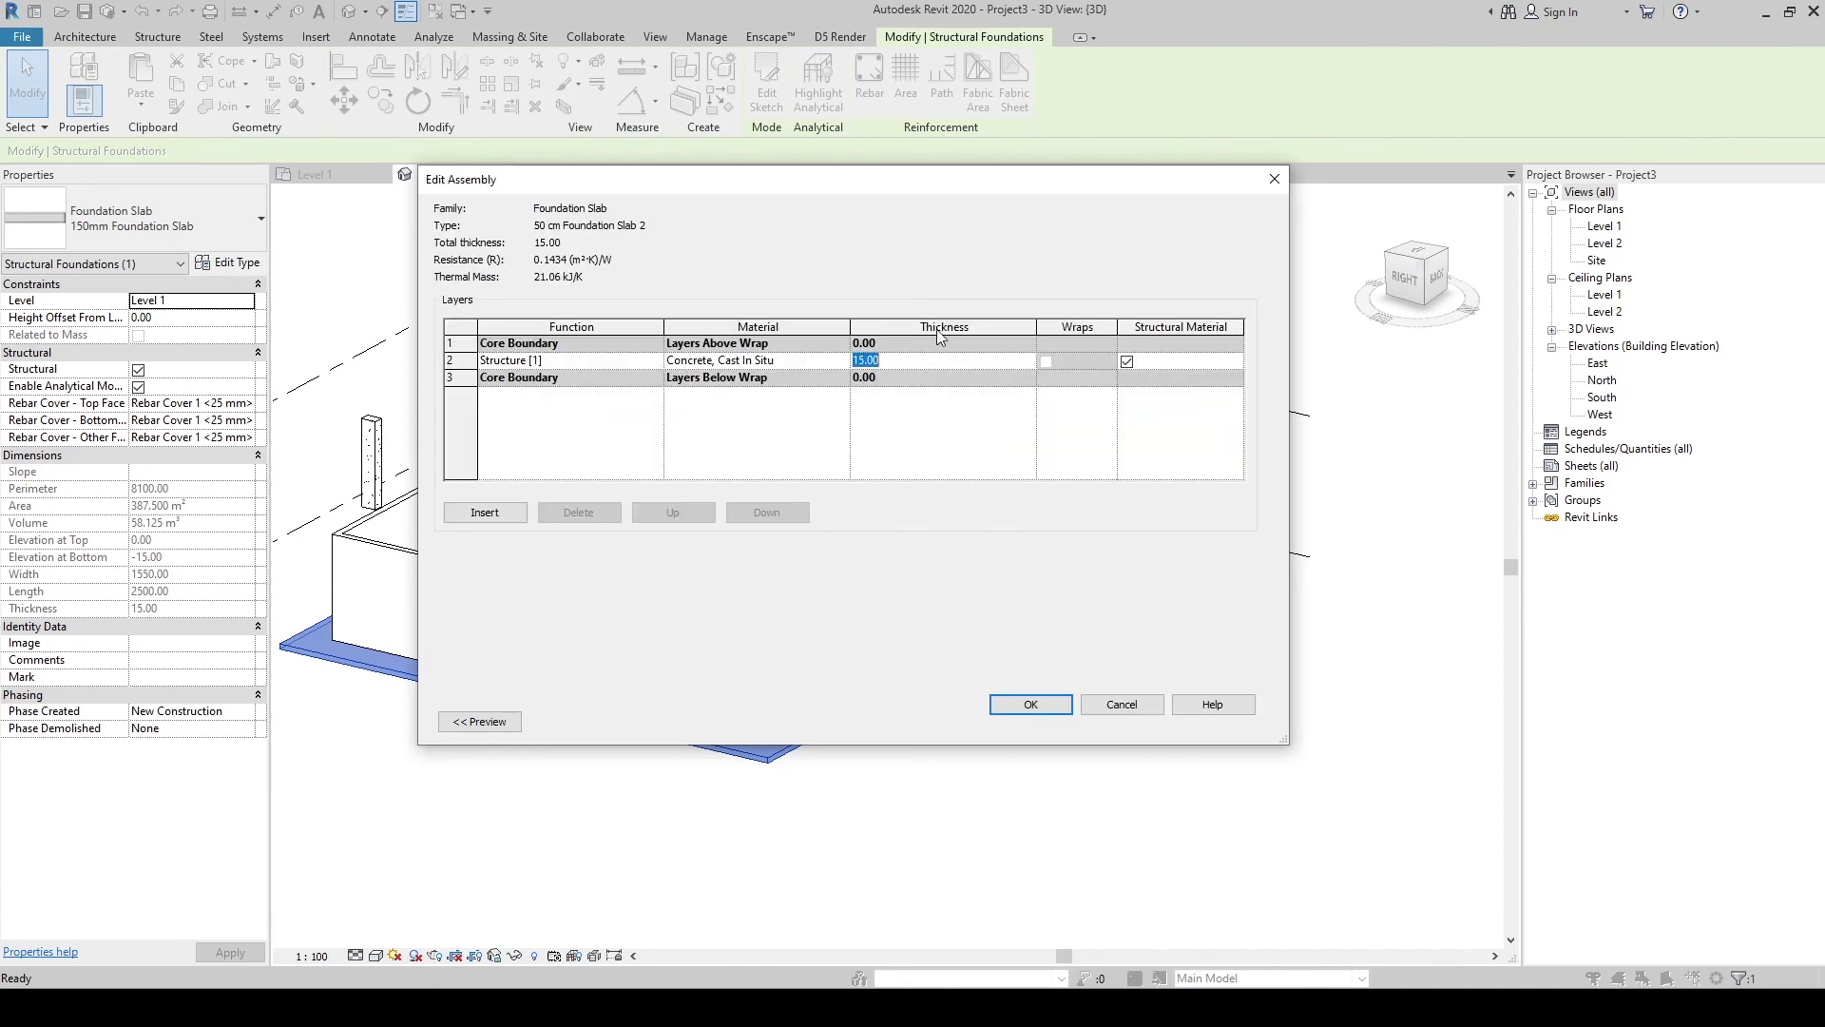
{"action": "type", "text": "50"}
{"action": "left_click", "coordinate": [955, 495]}
{"action": "left_click", "coordinate": [1034, 708]}
{"action": "left_click", "coordinate": [1047, 722]}
{"action": "left_click", "coordinate": [1139, 757]}
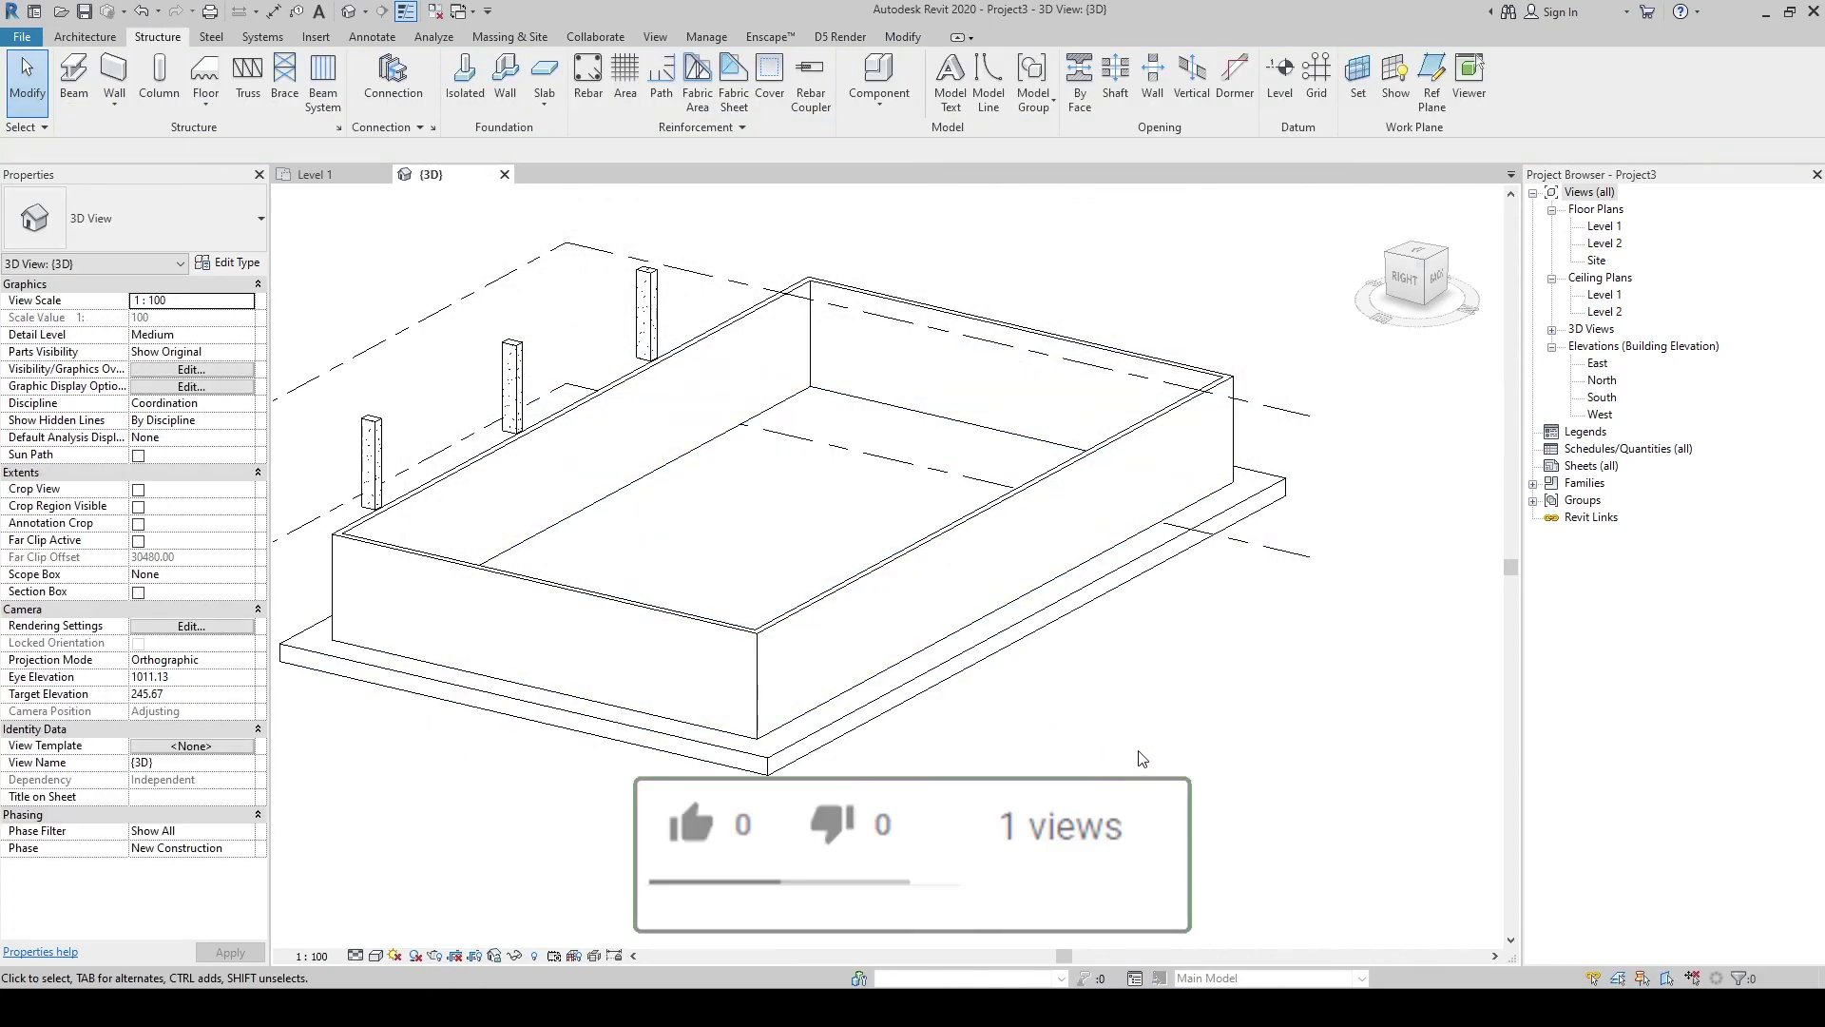
{"action": "middle_click_drag", "start_coordinate": [1141, 757], "coordinate": [539, 733], "text": "shift"}
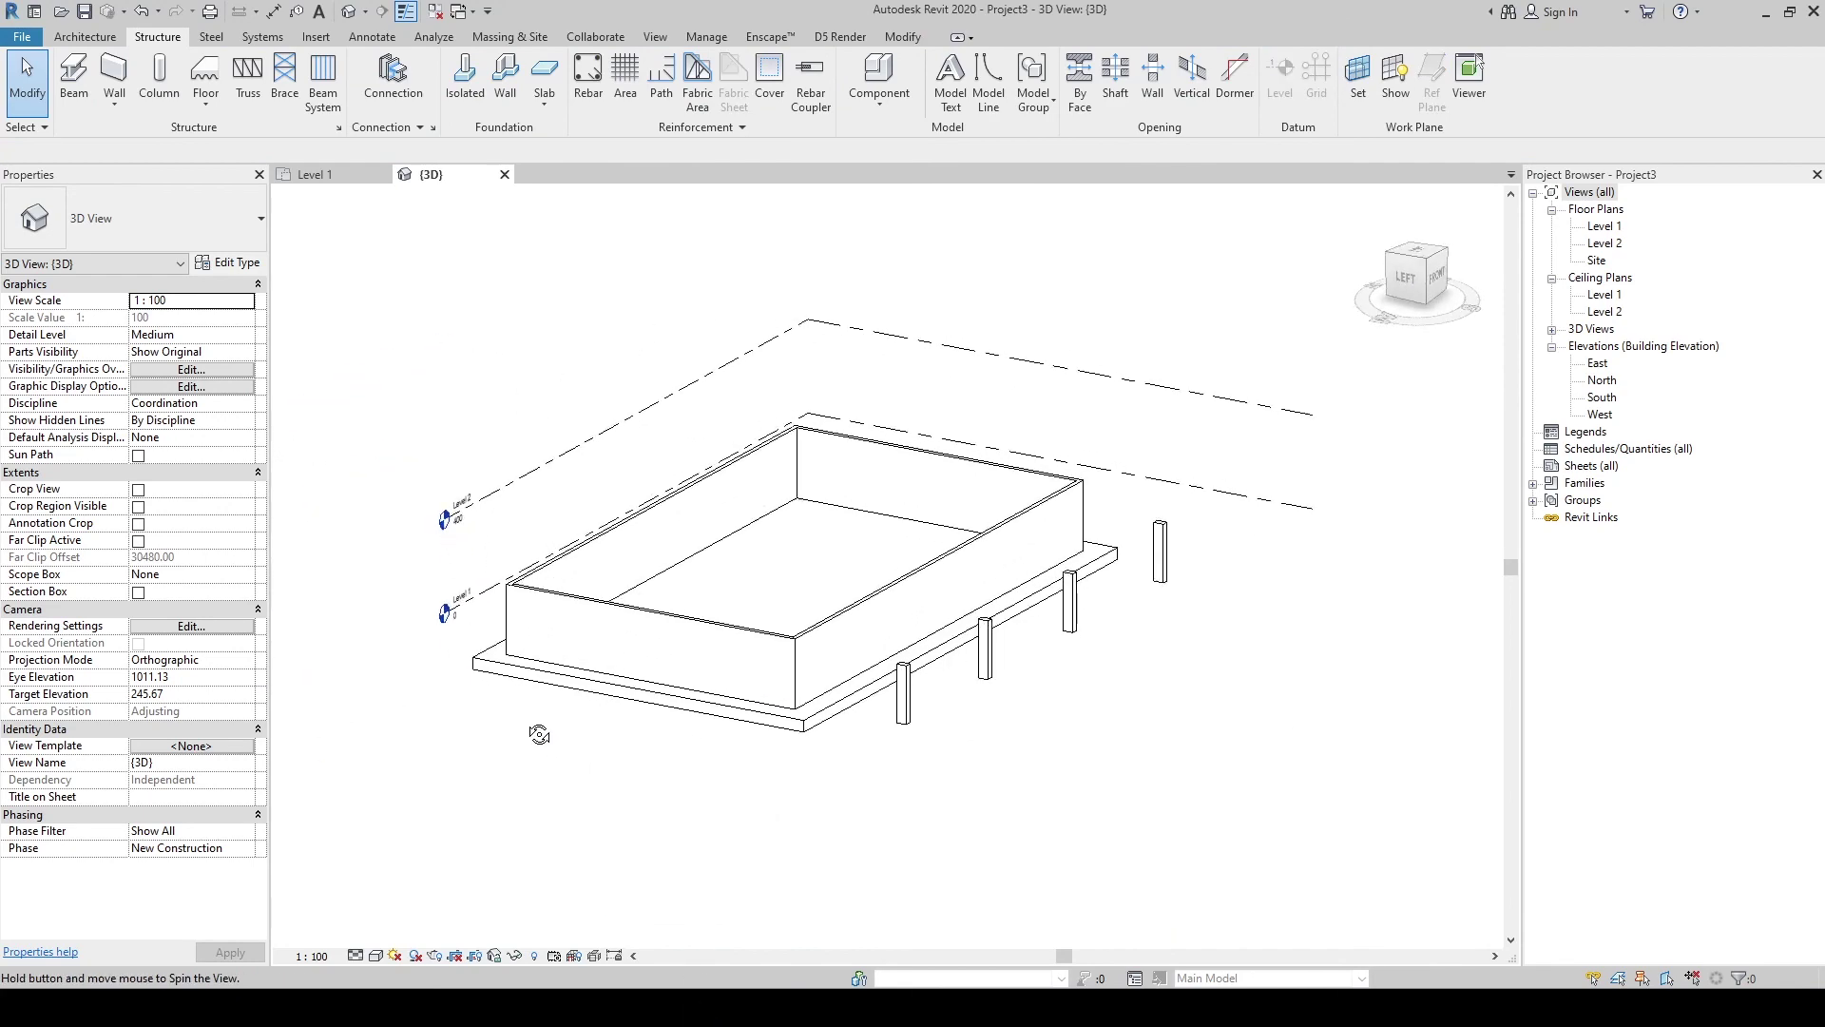
{"action": "scroll", "coordinate": [827, 570], "scroll_direction": "up", "scroll_amount": 2}
{"action": "scroll", "coordinate": [702, 584], "scroll_direction": "up", "scroll_amount": 2}
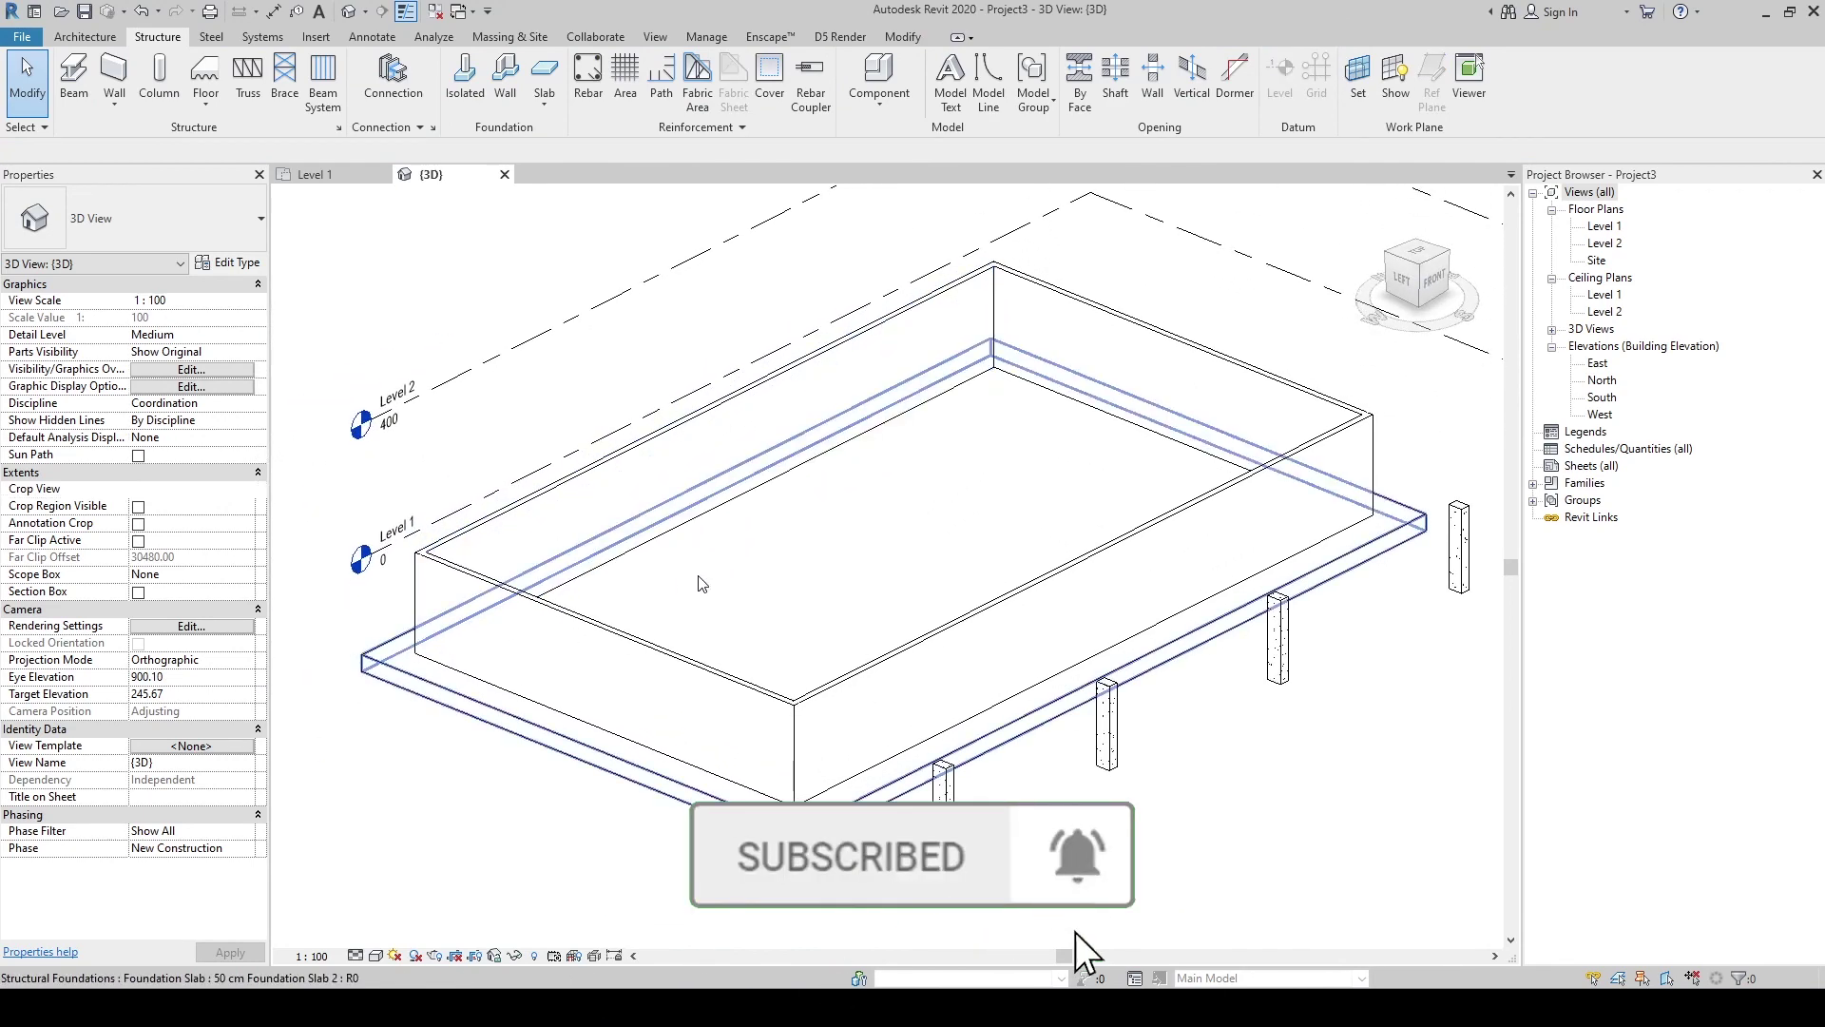